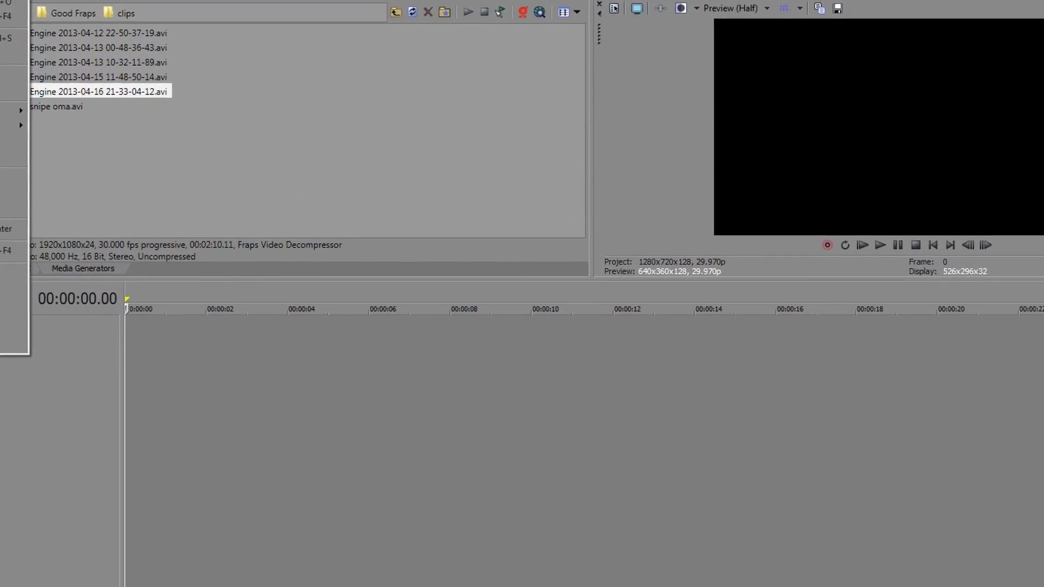
# - Start a new project and keep the HDV 720-30p (1280x720, 29.970 fps) template
pyautogui.hotkey('ctrl', 'n')
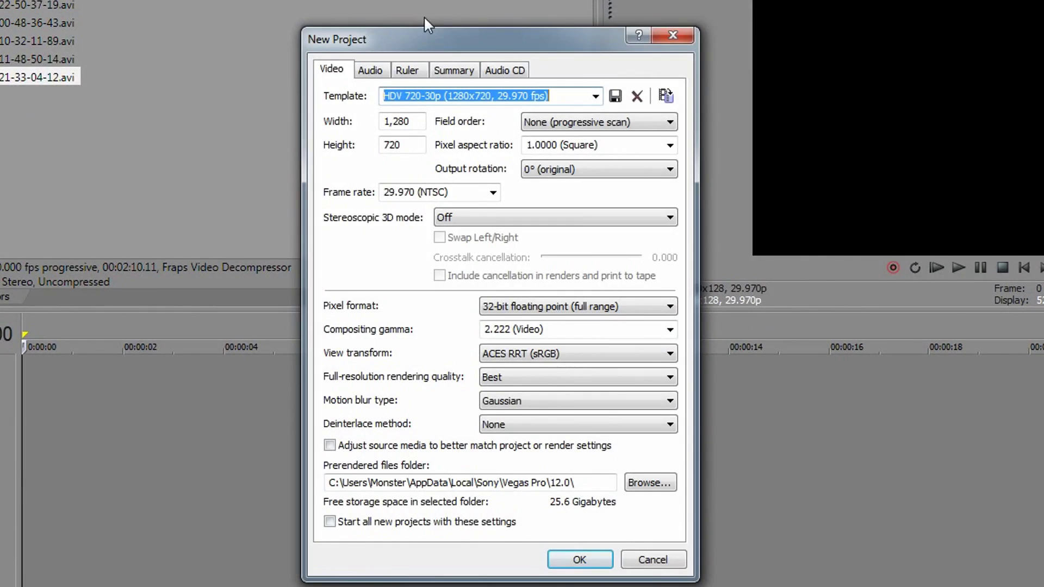
pyautogui.click(596, 96)
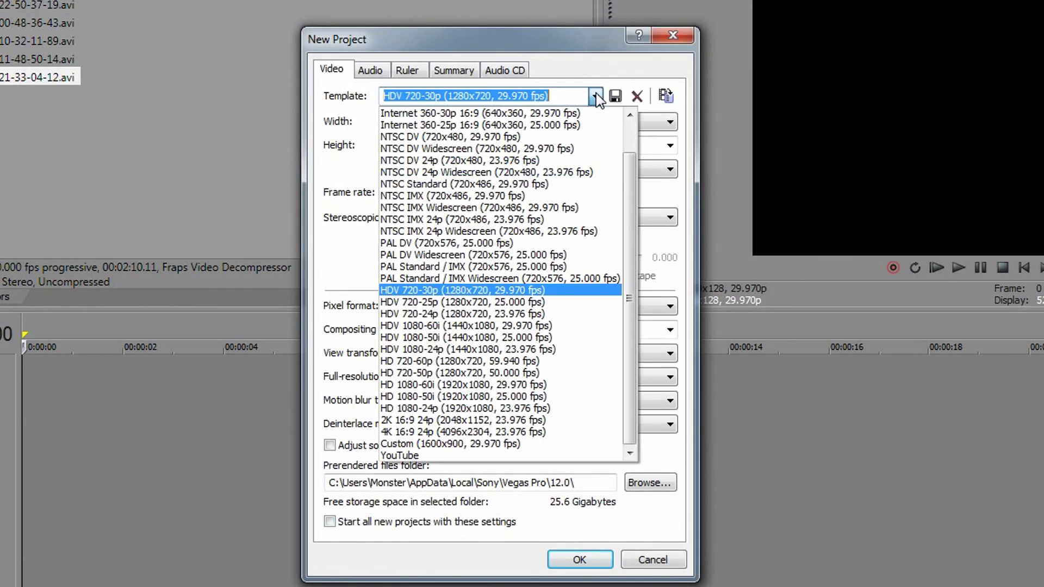
pyautogui.scroll(1, 590, 340)
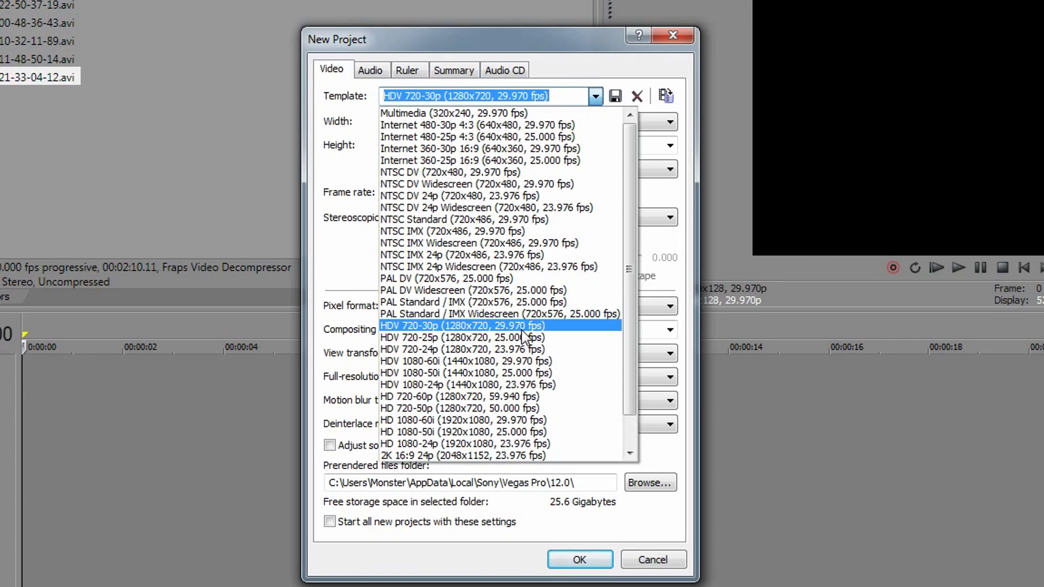
pyautogui.click(523, 331)
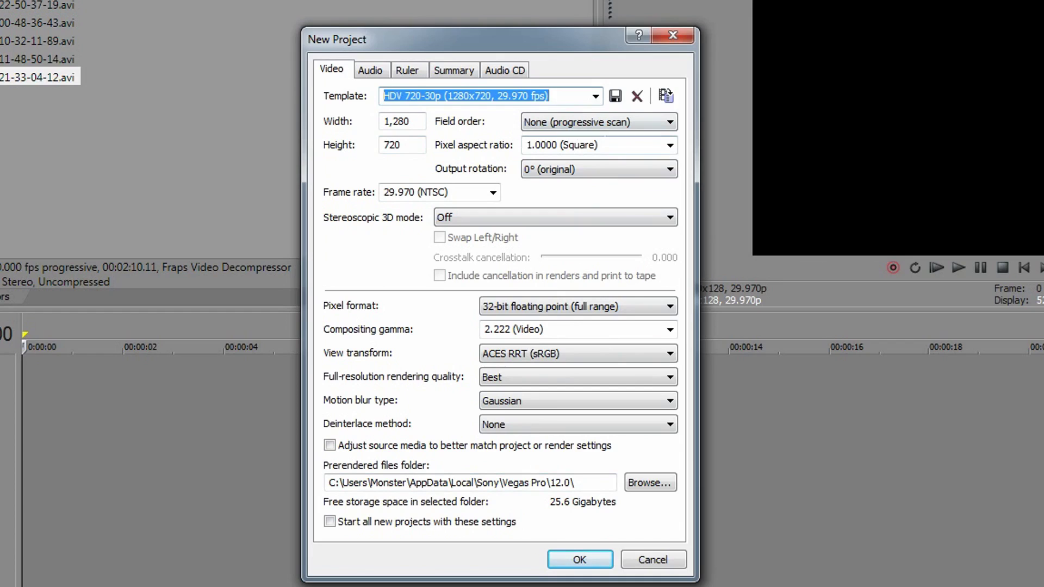
# - Keep frame rate 29.970 (NTSC), the 32-bit pixel format and 2.222 (Video) compositing gamma
pyautogui.click(493, 192)
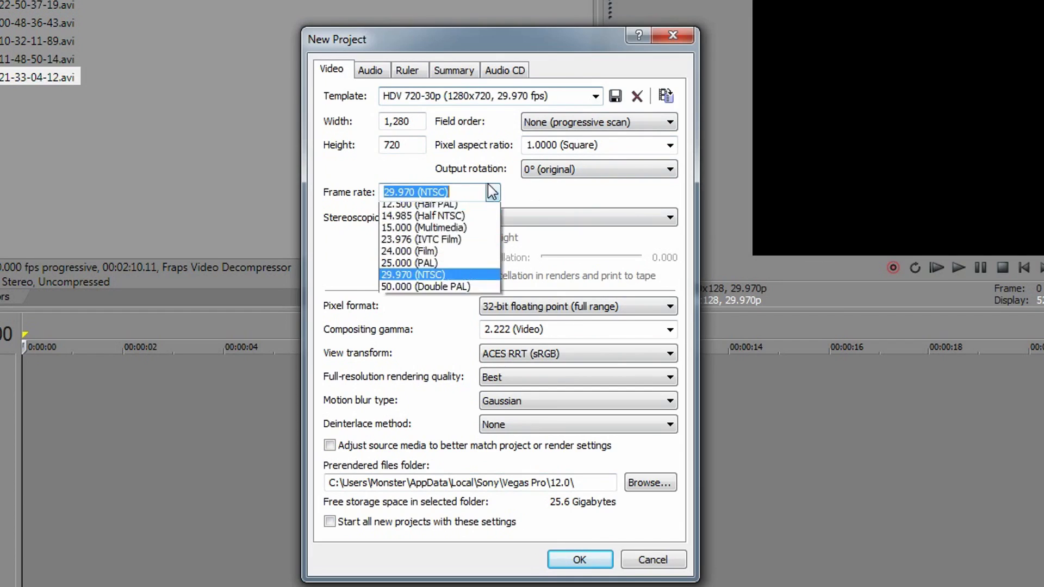
pyautogui.click(546, 260)
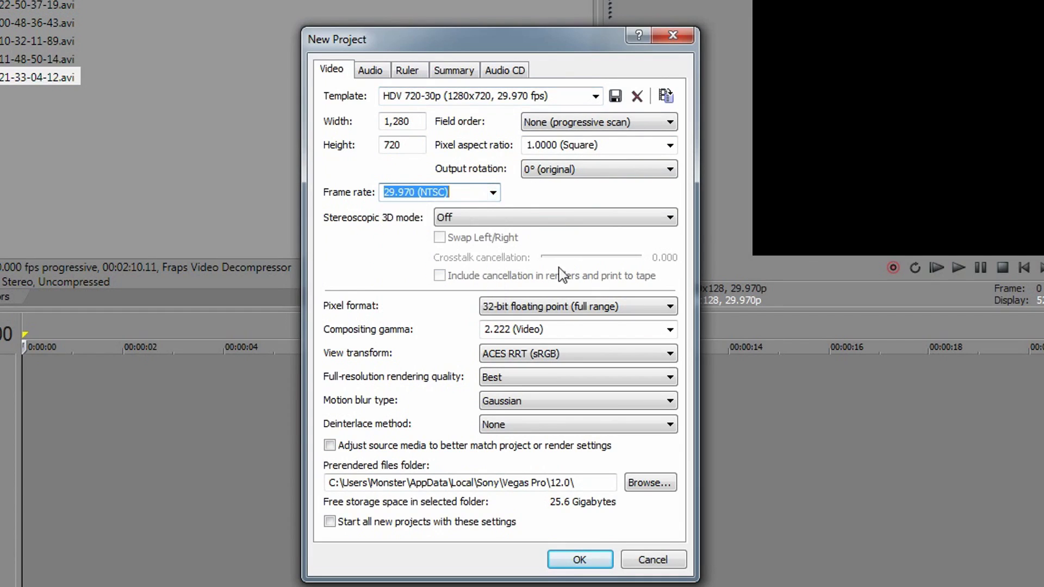
pyautogui.click(520, 307)
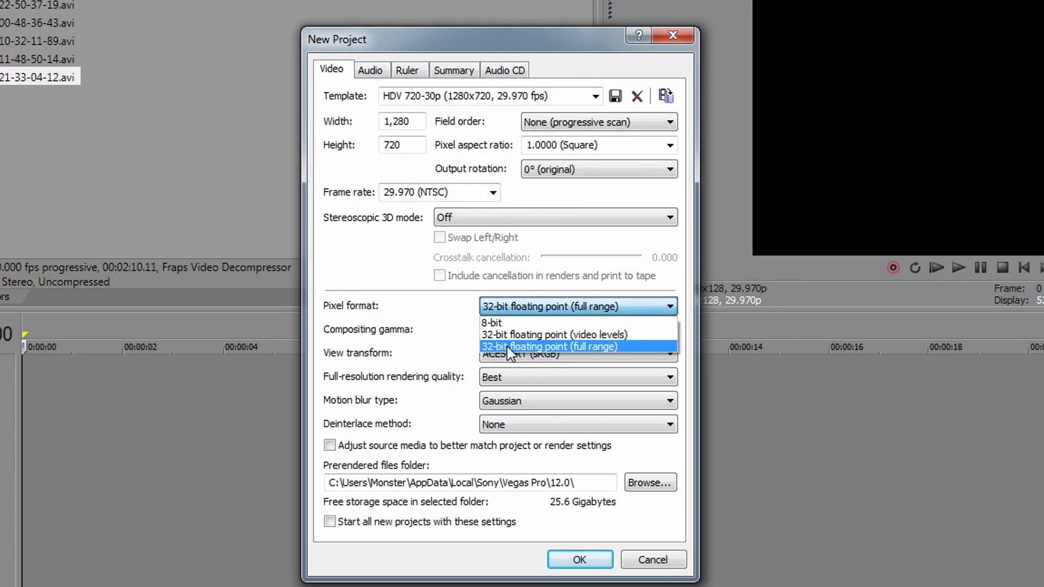
pyautogui.click(507, 348)
pyautogui.click(514, 309)
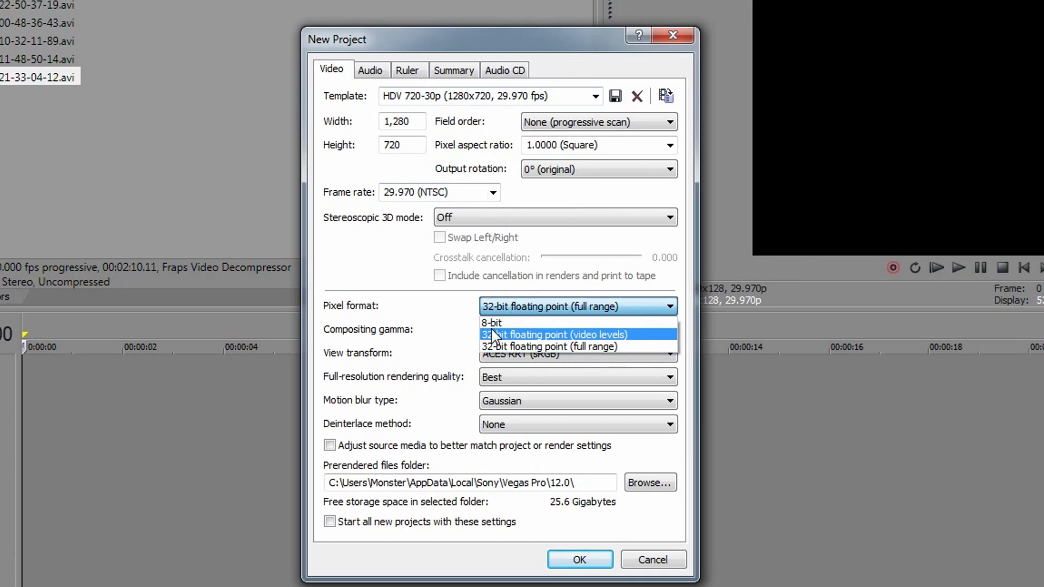
pyautogui.click(540, 282)
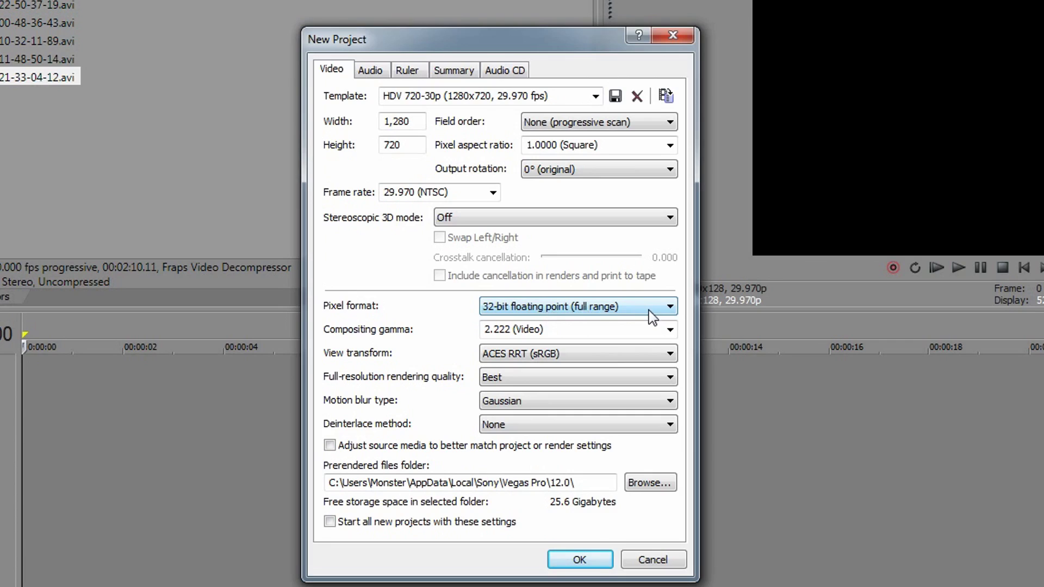
pyautogui.click(665, 329)
pyautogui.click(491, 366)
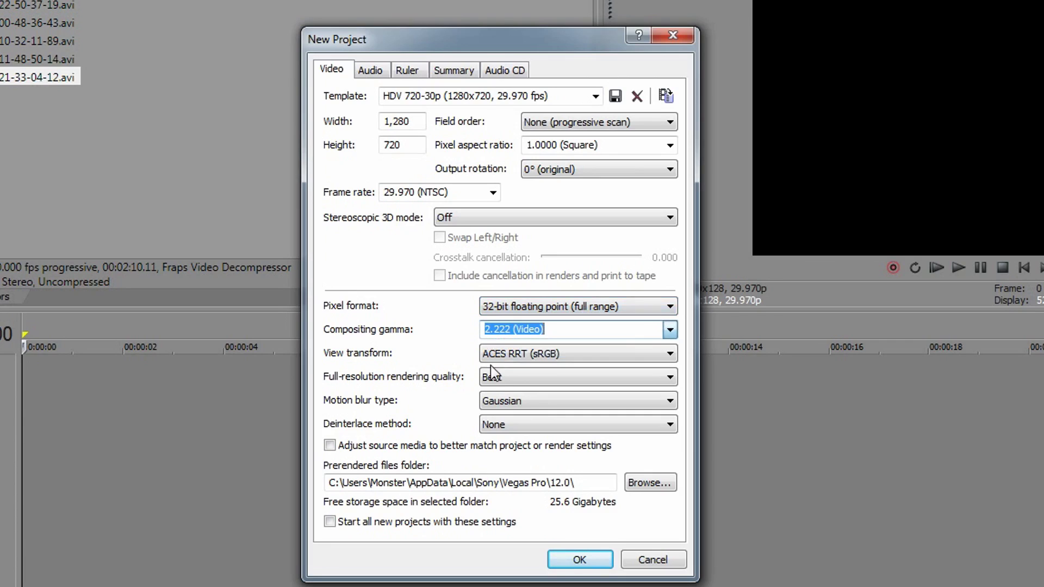
# - Set view transform Off, keep Best quality, save as default for new projects, and create the project
pyautogui.click(504, 353)
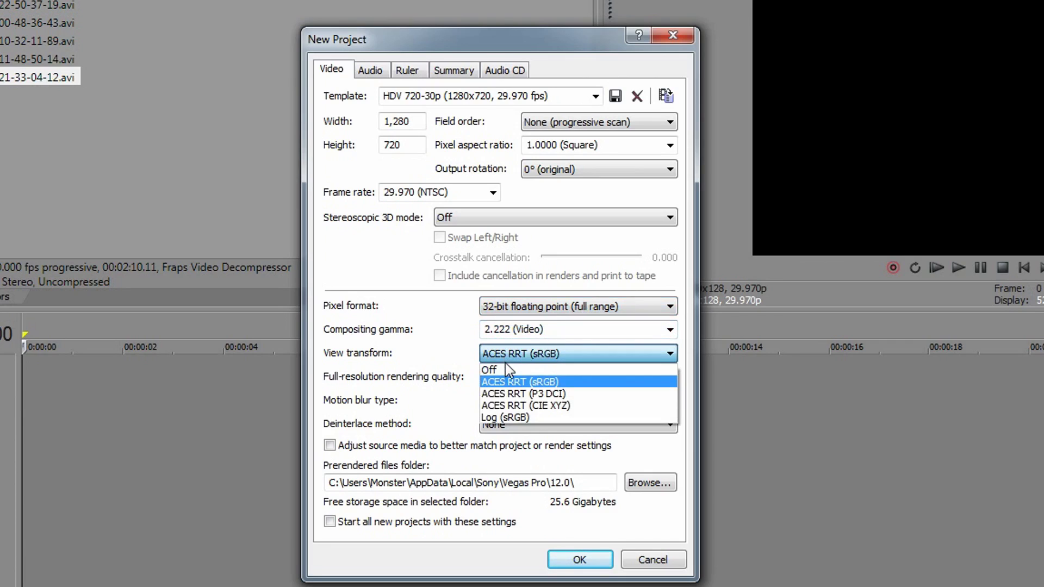
pyautogui.click(506, 371)
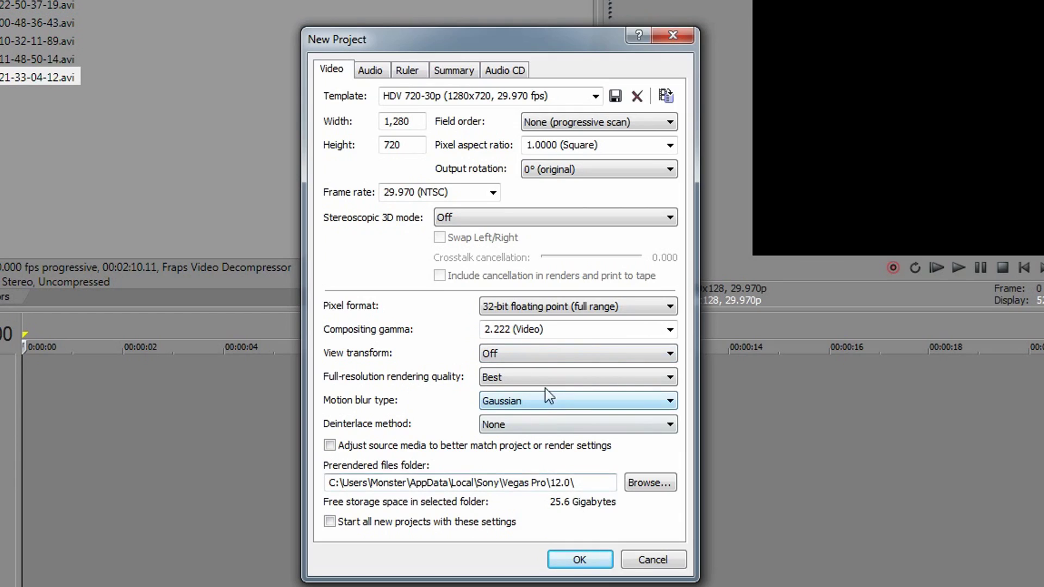
pyautogui.click(517, 380)
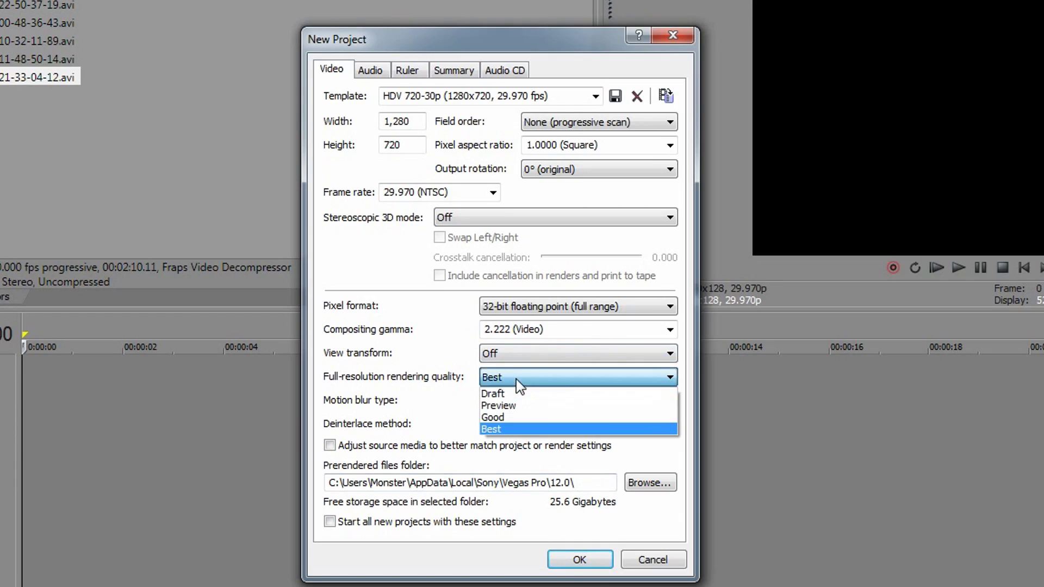
pyautogui.click(497, 429)
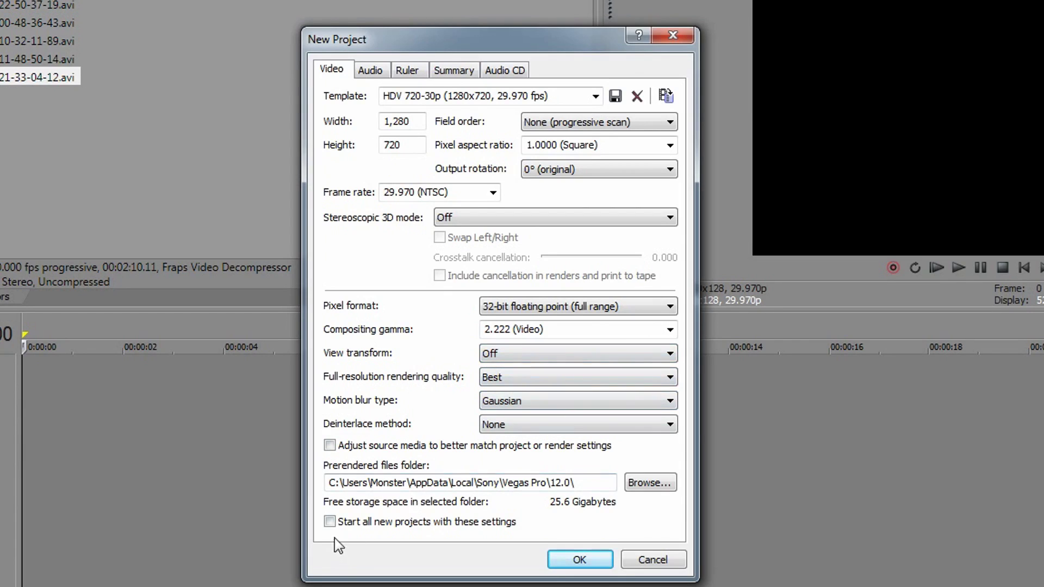
pyautogui.click(329, 521)
pyautogui.click(371, 69)
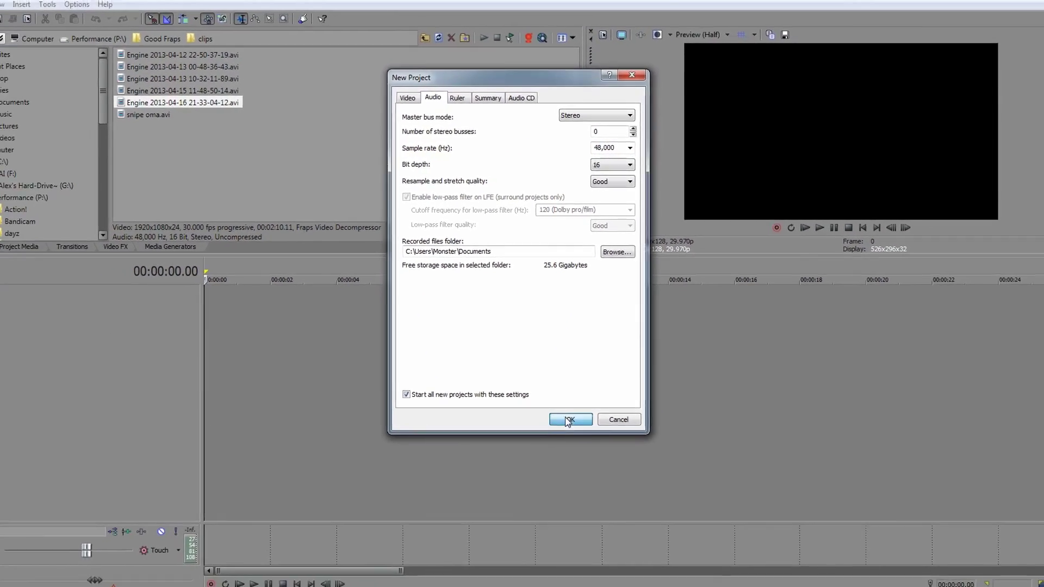
pyautogui.click(568, 419)
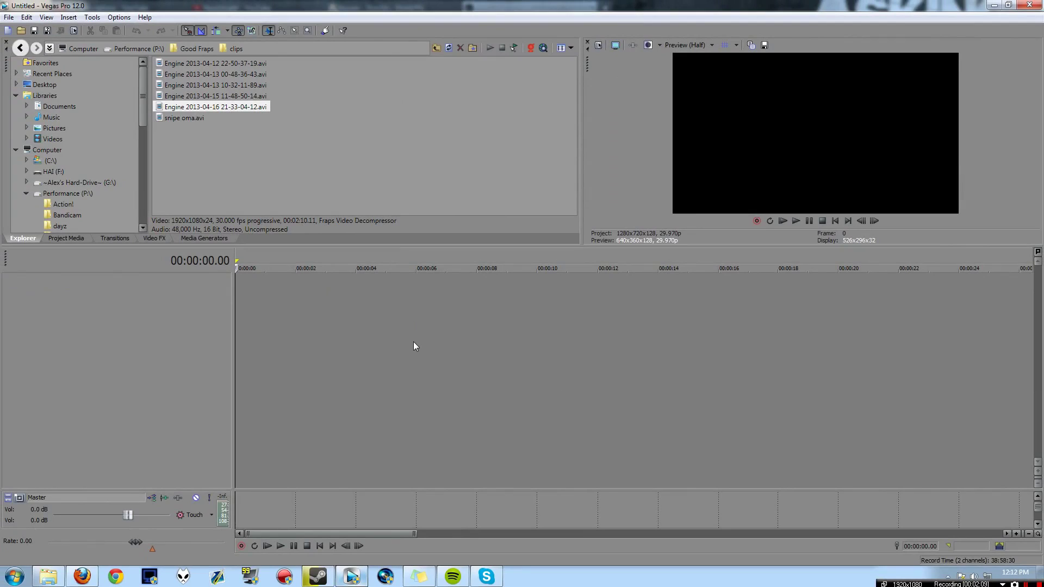
# - Insert an empty video track, then an audio track below it, from the track header menu
pyautogui.rightClick(125, 319)
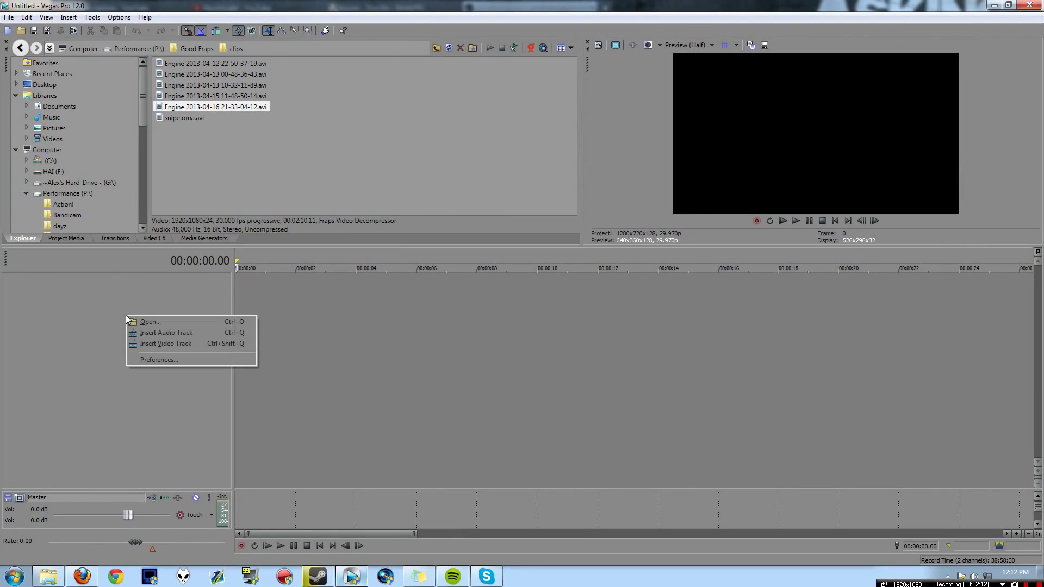
pyautogui.click(143, 341)
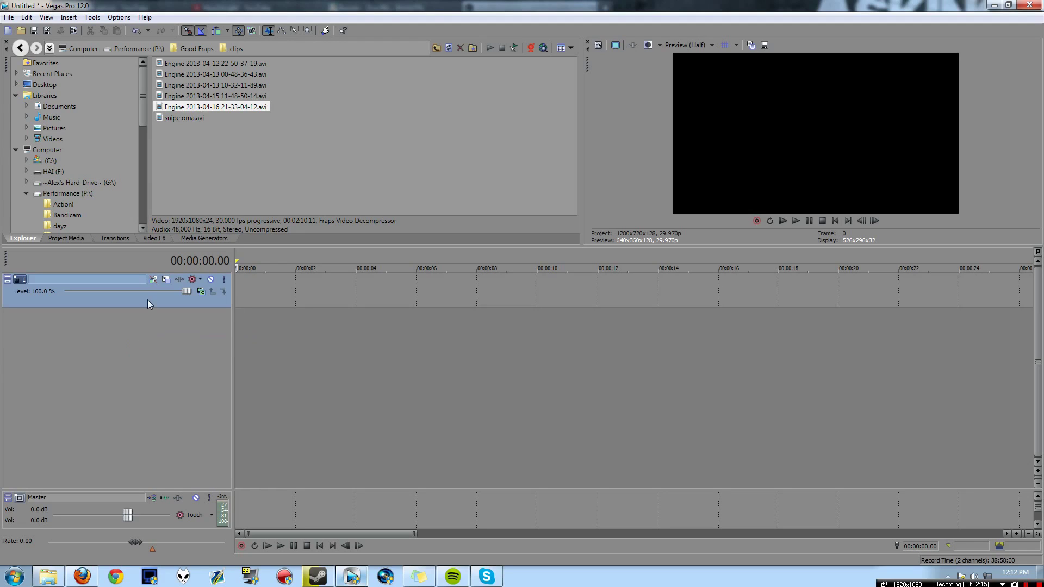
pyautogui.rightClick(152, 344)
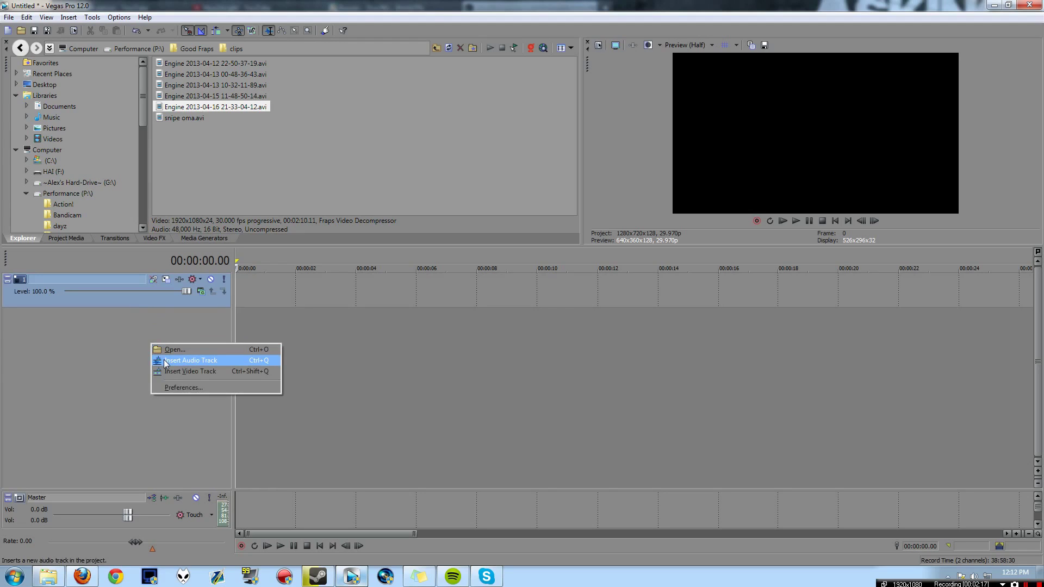
pyautogui.click(165, 360)
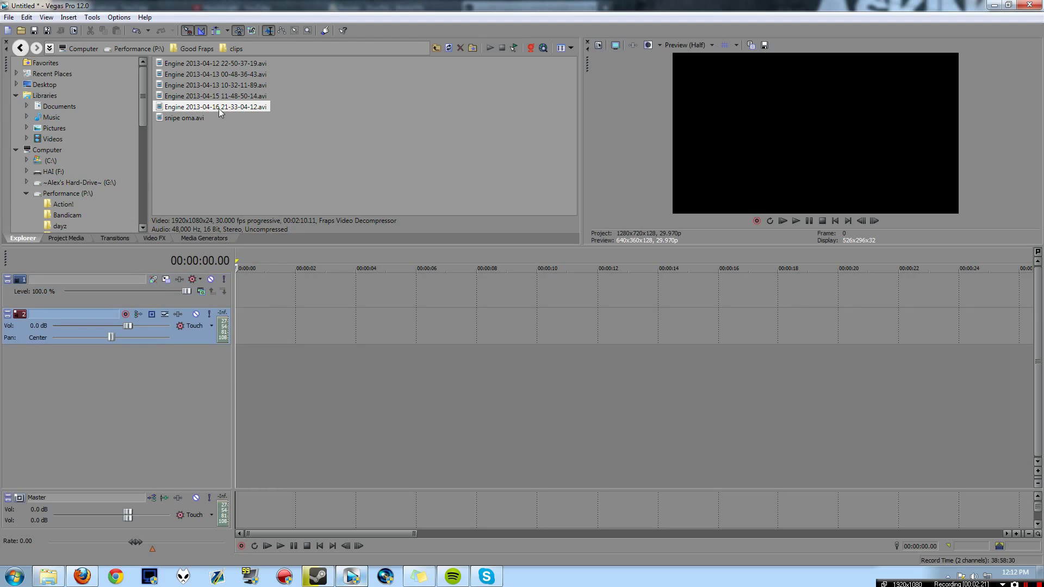
pyautogui.moveTo(212, 107); pyautogui.dragTo(239, 297)
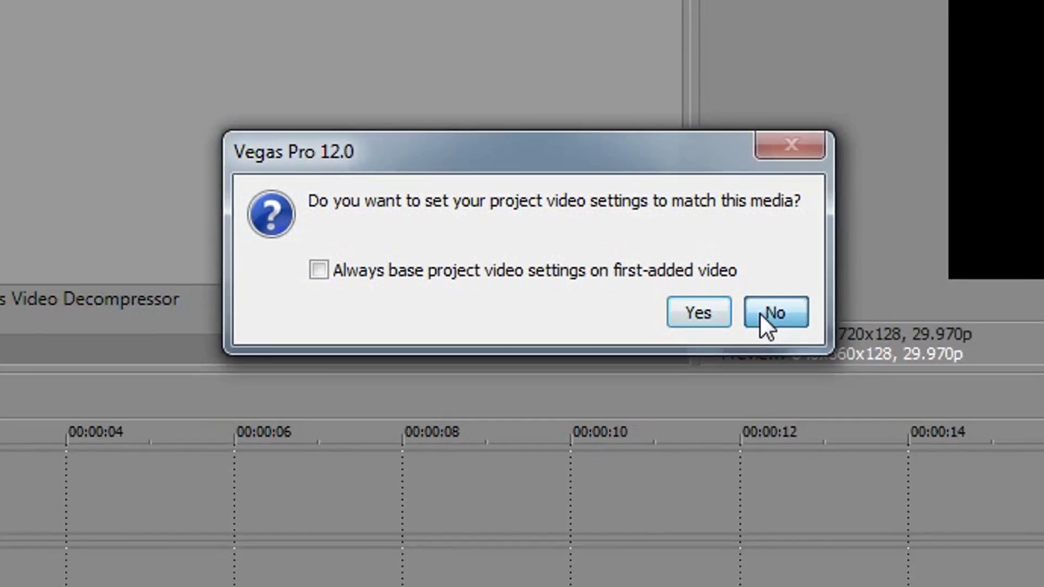
pyautogui.click(854, 373)
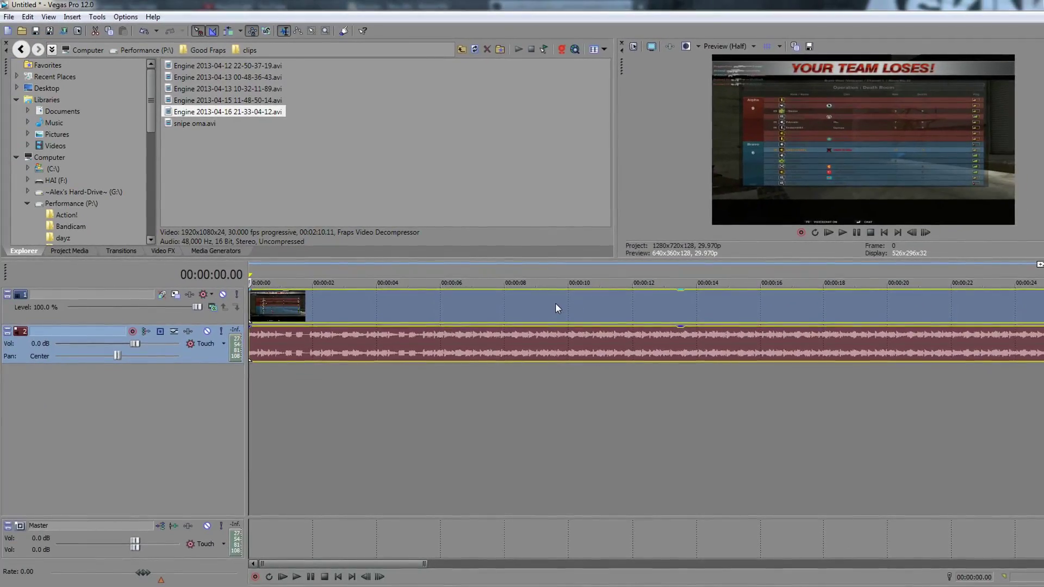
pyautogui.click(555, 304)
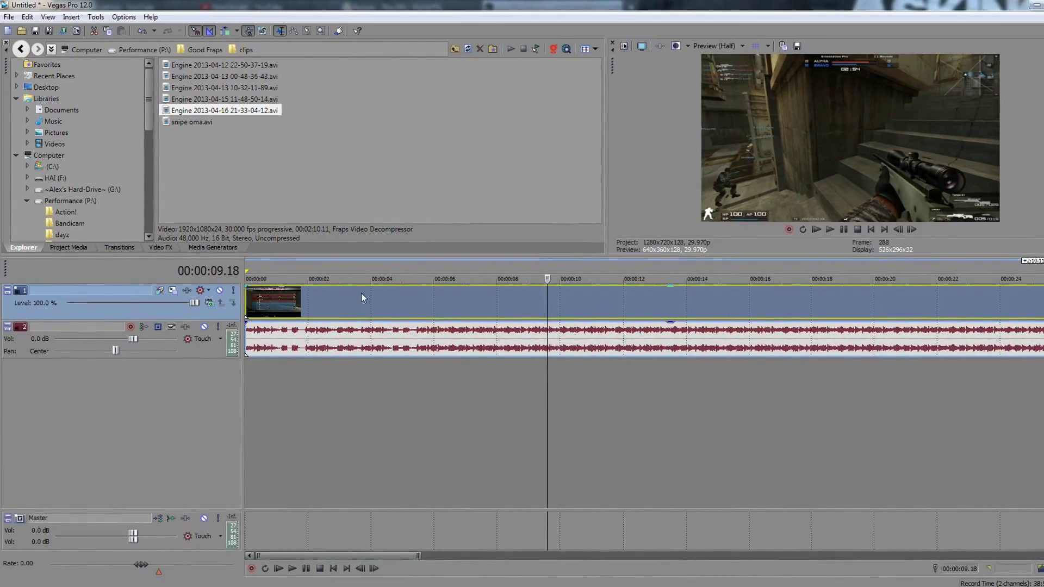
# - Split the clip at 00:00:44.11, move the later piece toward 1:00, and select the gameplay event
pyautogui.scroll(-5, 500, 302)
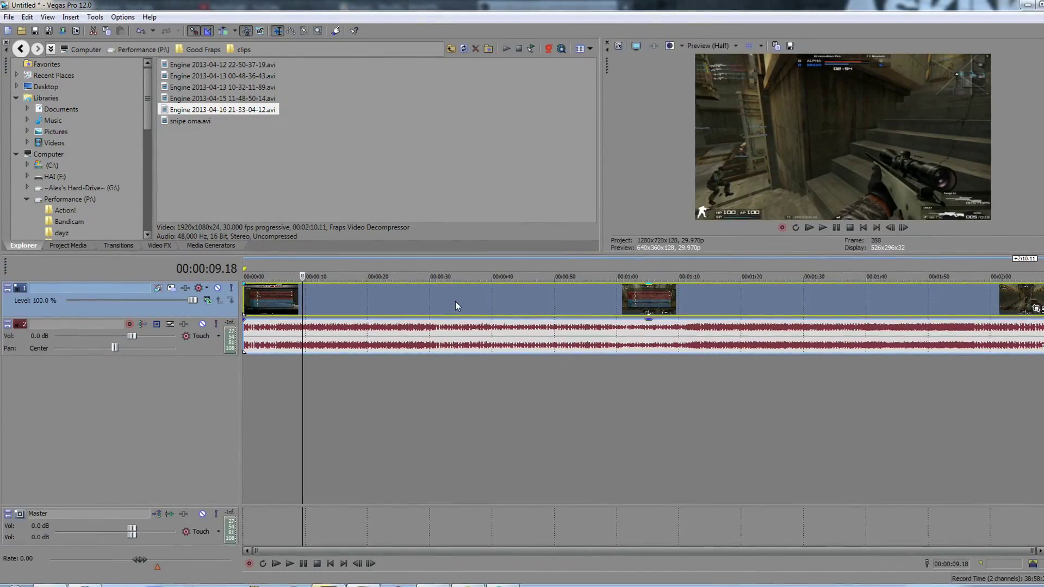
pyautogui.scroll(4, 455, 303)
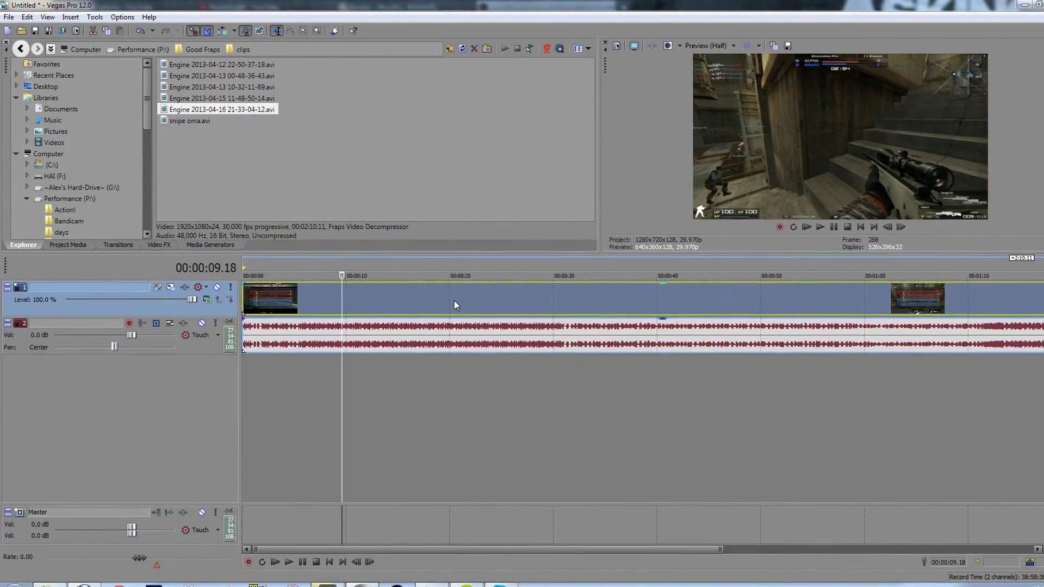
pyautogui.click(656, 301)
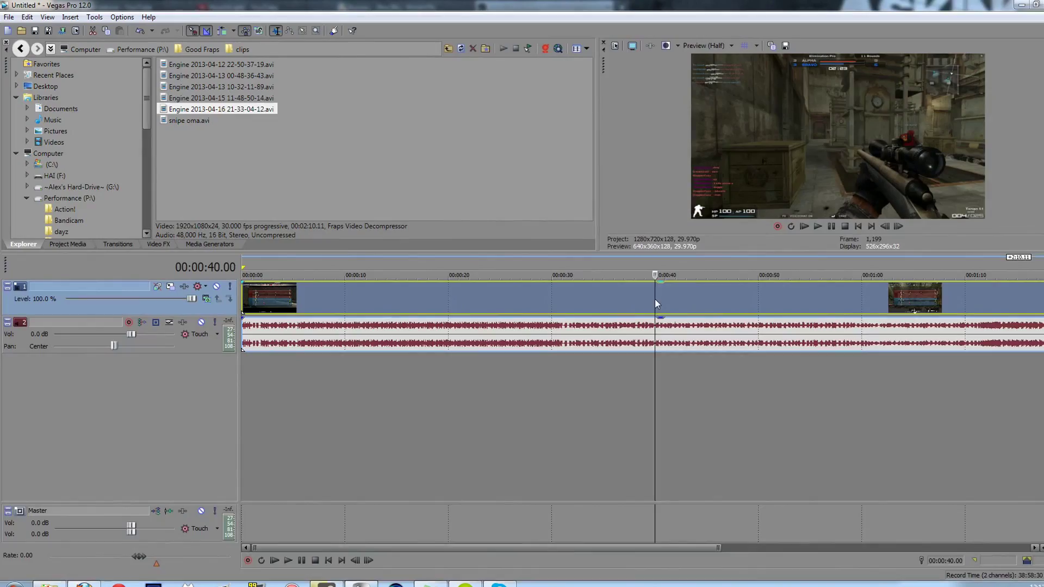
pyautogui.click(700, 294)
pyautogui.press('s')
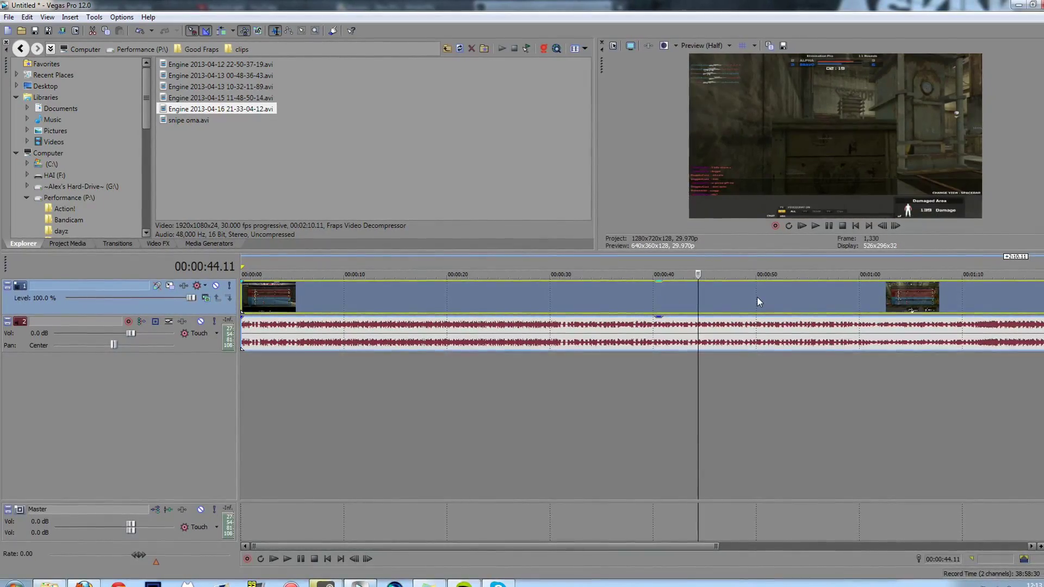
pyautogui.moveTo(756, 296); pyautogui.dragTo(778, 284)
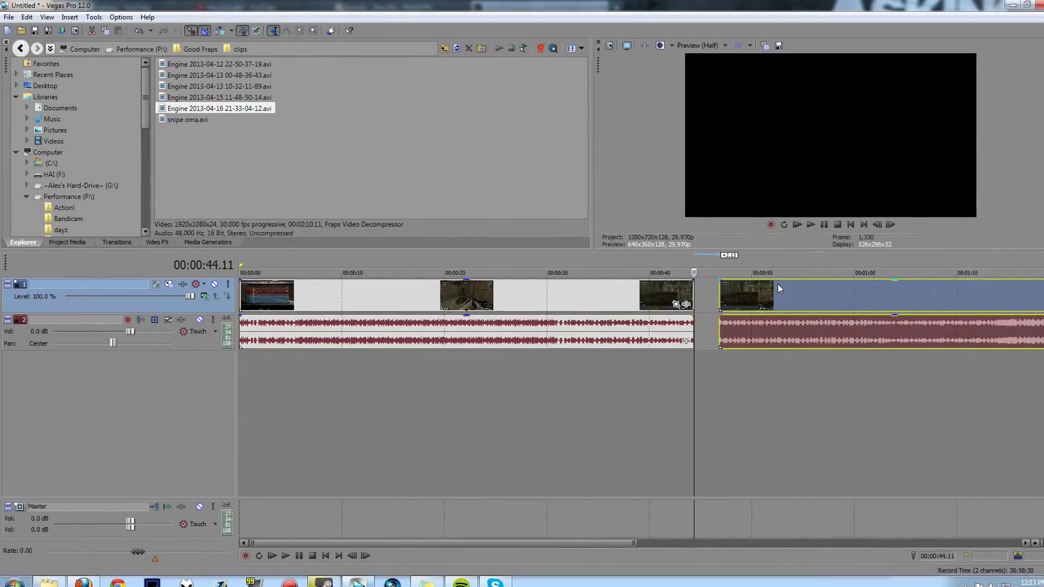
pyautogui.scroll(-3, 777, 284)
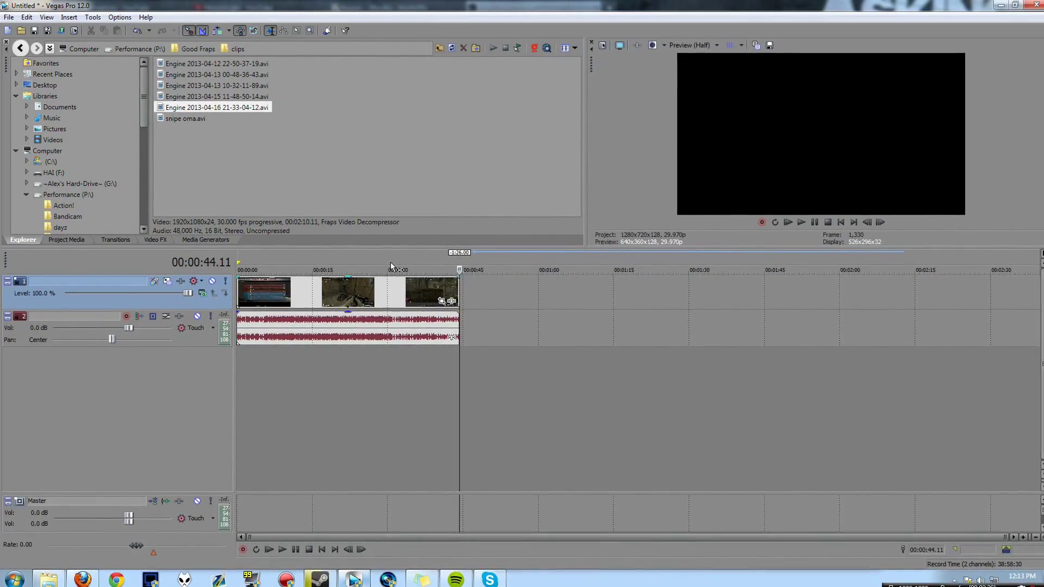
pyautogui.click(342, 295)
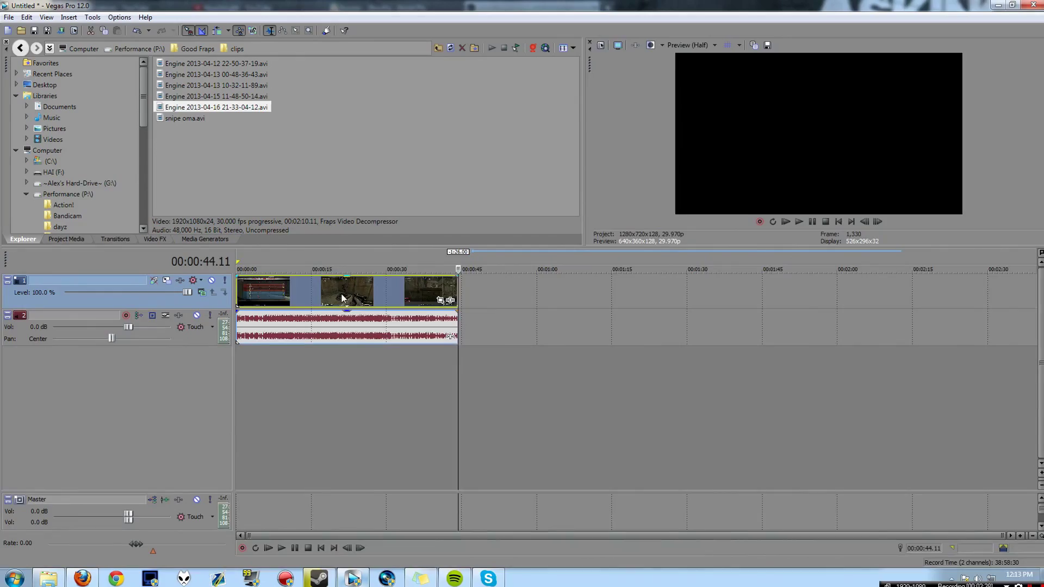
pyautogui.scroll(3, 380, 283)
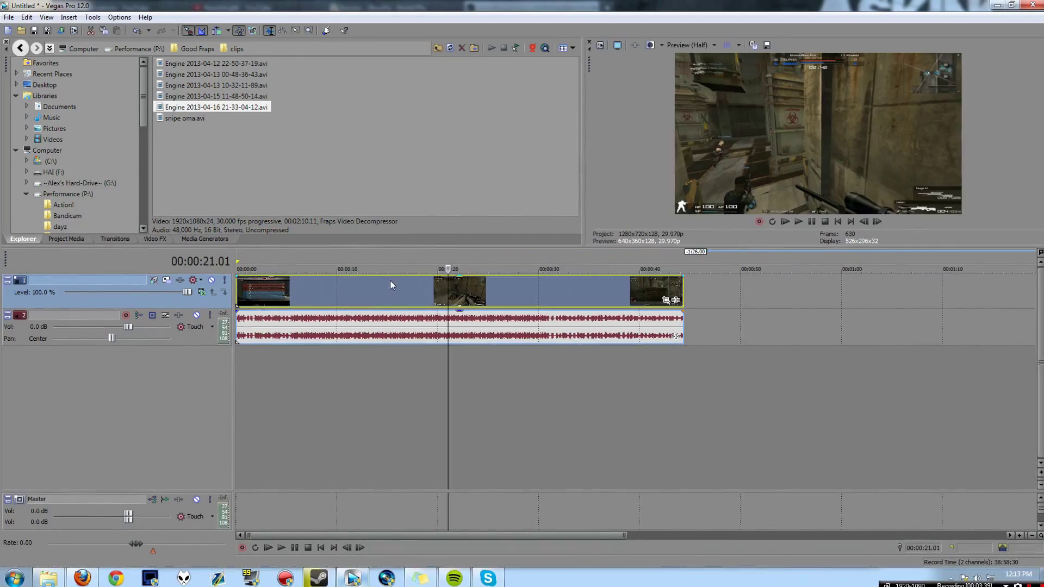
# - Turn on Switches > Disable Resample for the gameplay event and confirm the switch is set
pyautogui.rightClick(481, 282)
pyautogui.moveTo(497, 478)
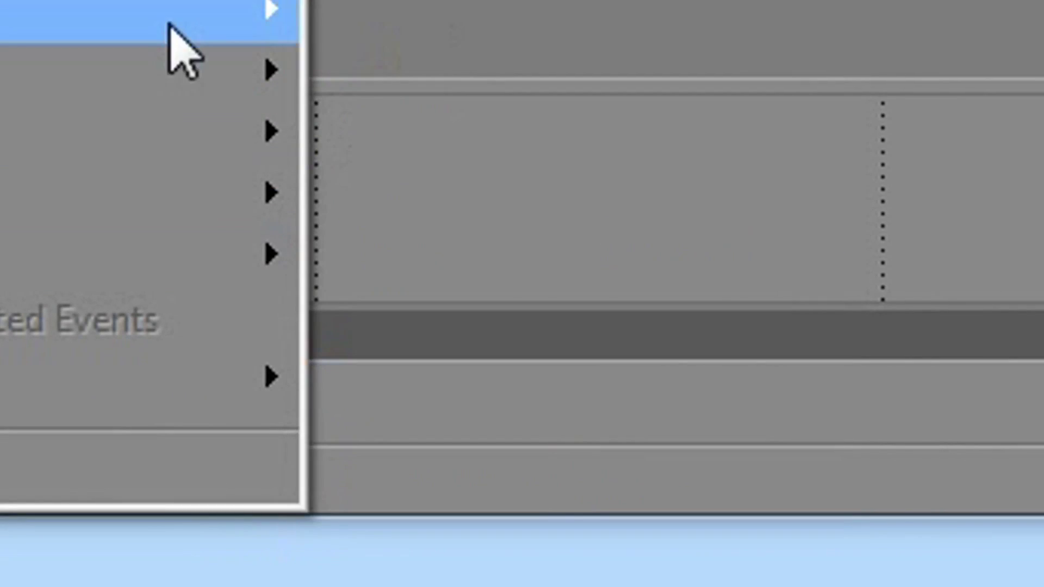
pyautogui.moveTo(181, 28)
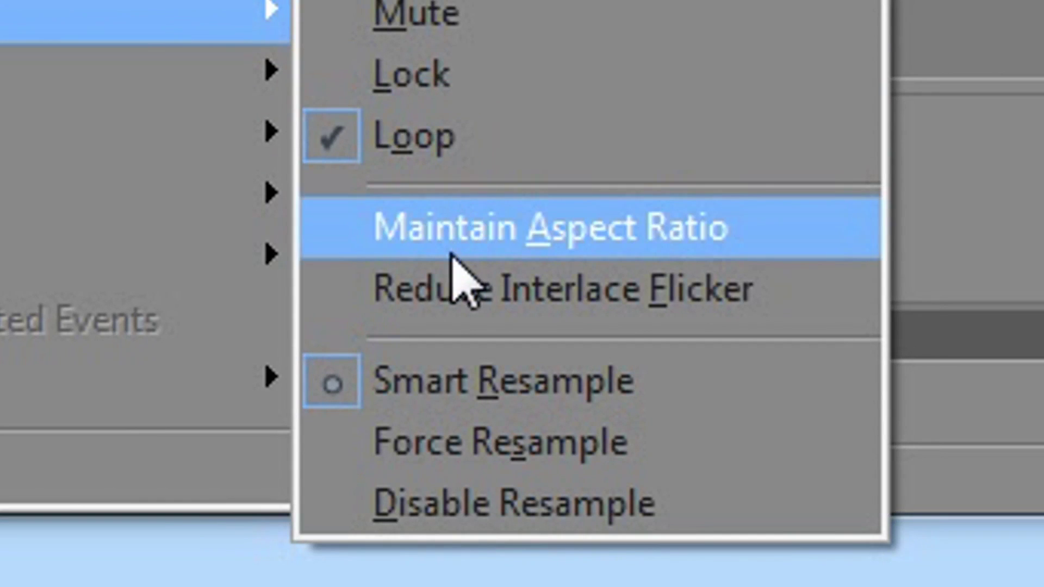
pyautogui.click(434, 508)
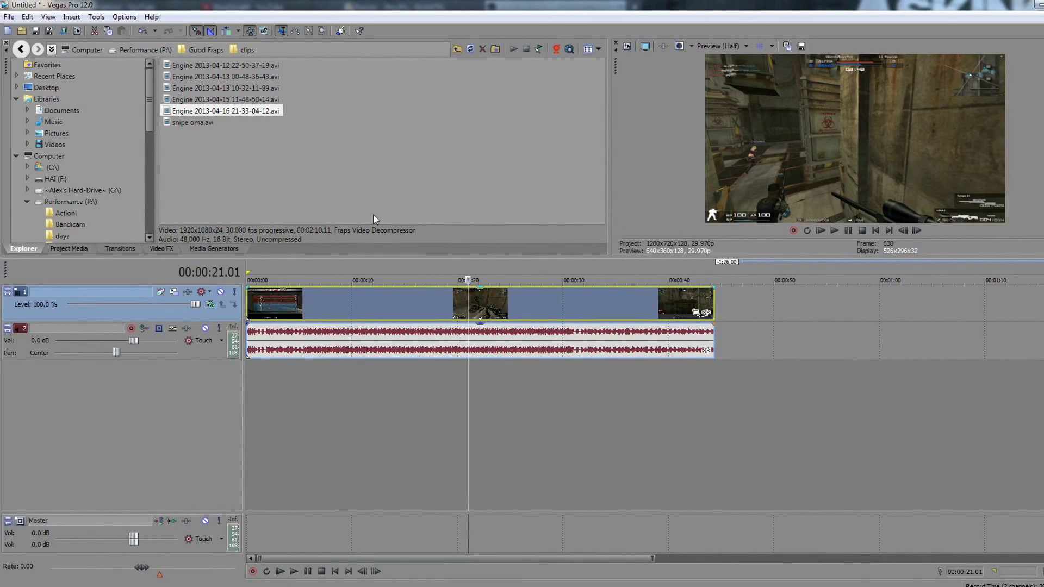
pyautogui.rightClick(477, 304)
pyautogui.moveTo(531, 500)
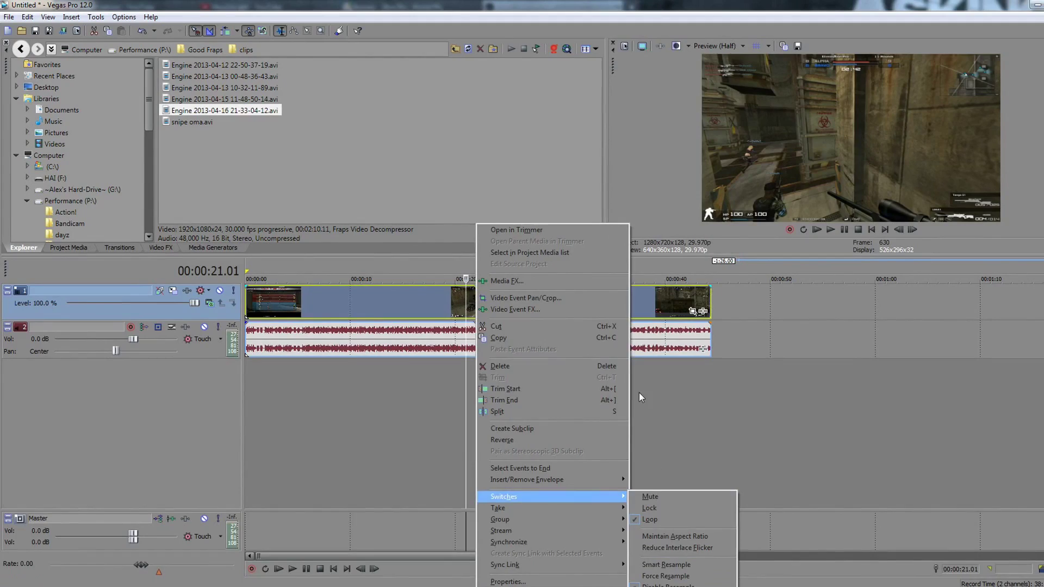
pyautogui.click(645, 309)
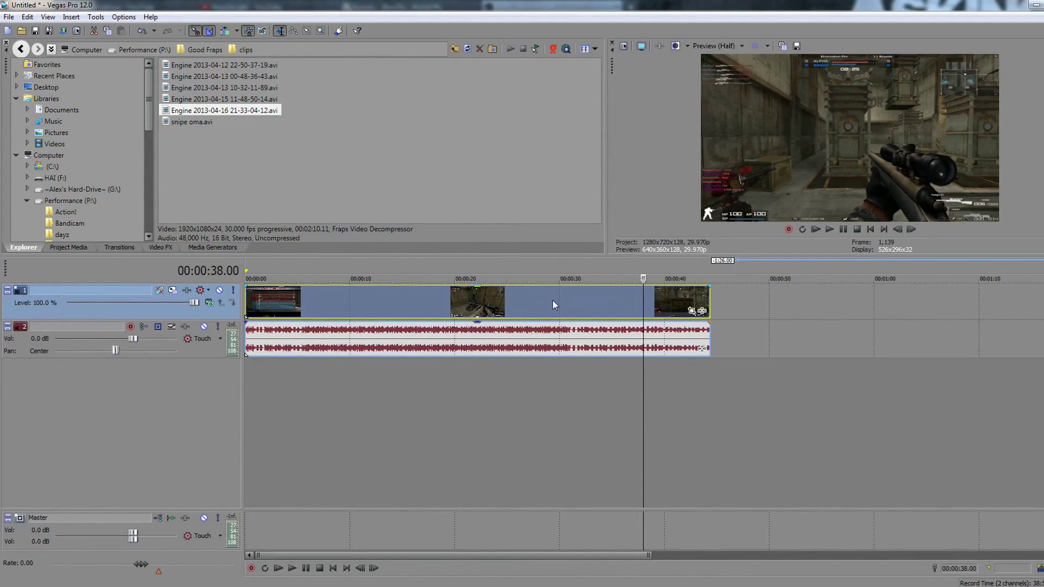
# - Split the gameplay event at 00:00:38.00 and move the right-hand piece to about 00:00:51
pyautogui.press('s')
pyautogui.moveTo(652, 303); pyautogui.dragTo(523, 297)
pyautogui.scroll(-3, 789, 381)
pyautogui.scroll(8, 541, 348)
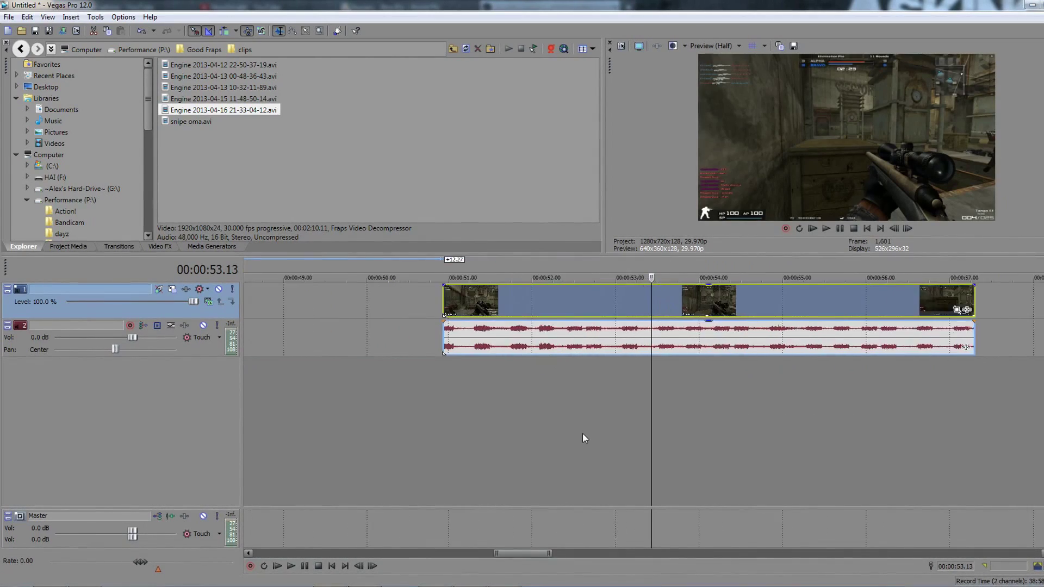
pyautogui.scroll(-4, 582, 433)
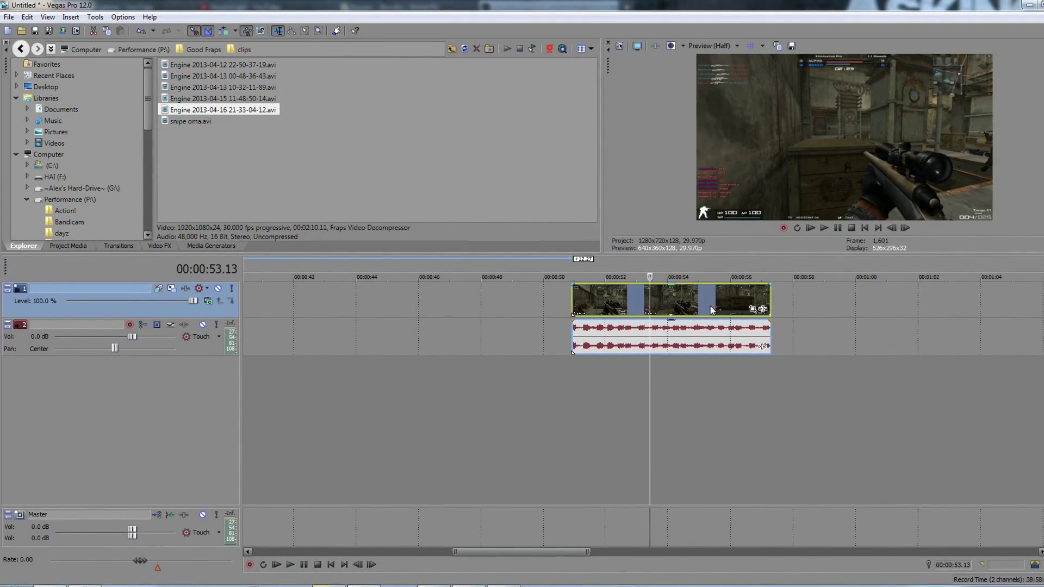
# - Split the moved piece at 00:00:56.02, preview the tail, and delete its video and audio
pyautogui.click(732, 296)
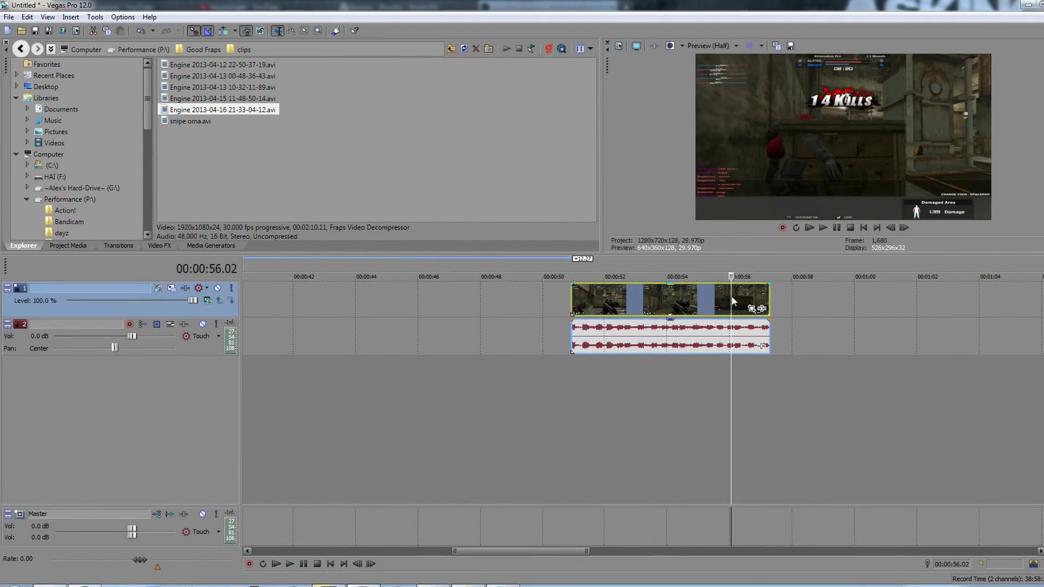
pyautogui.press('s')
pyautogui.moveTo(738, 298); pyautogui.dragTo(825, 290)
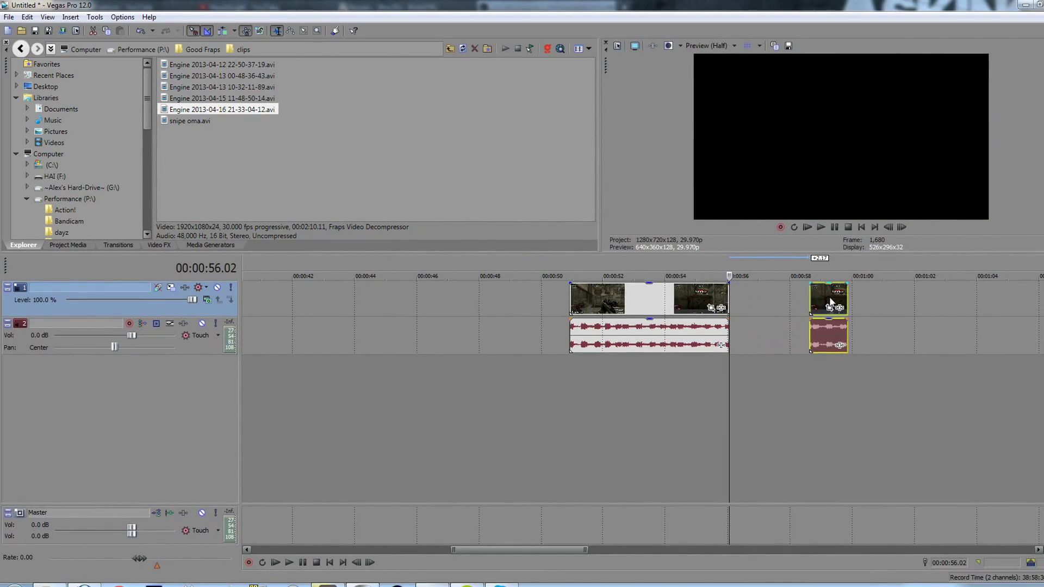
pyautogui.scroll(-3, 827, 300)
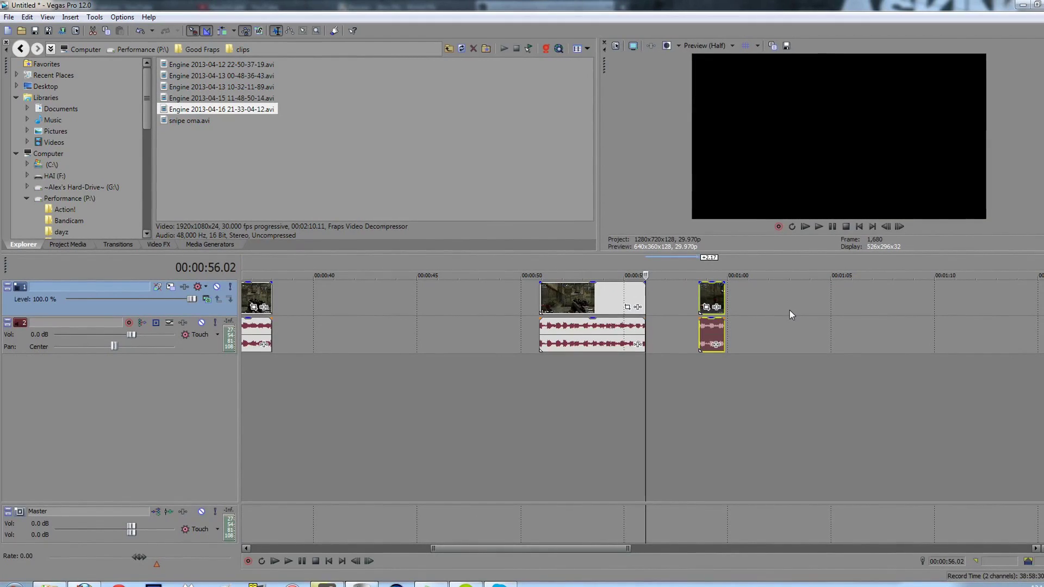
pyautogui.click(721, 296)
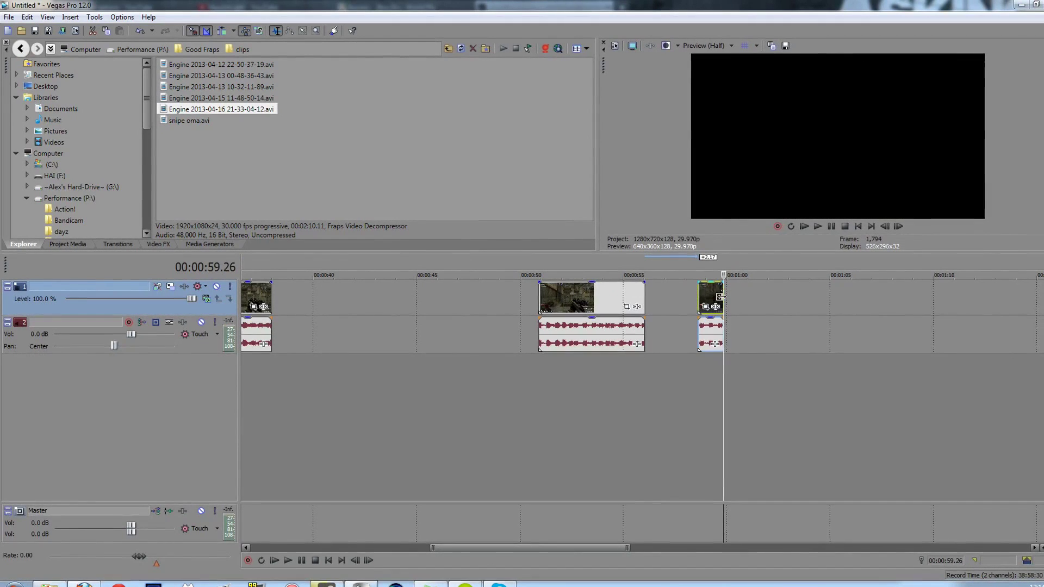
pyautogui.moveTo(721, 296); pyautogui.dragTo(799, 299)
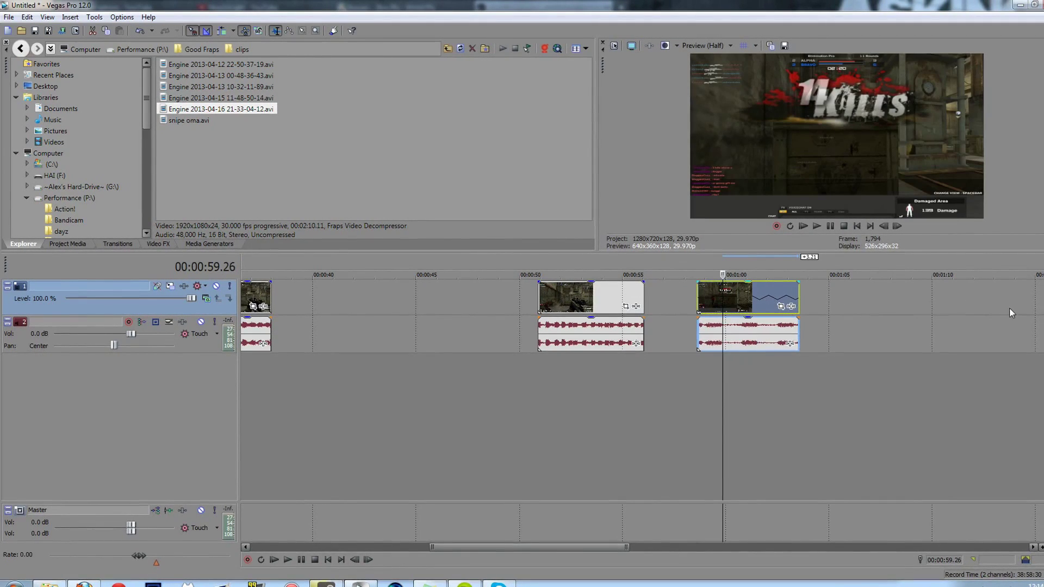
pyautogui.press('space')
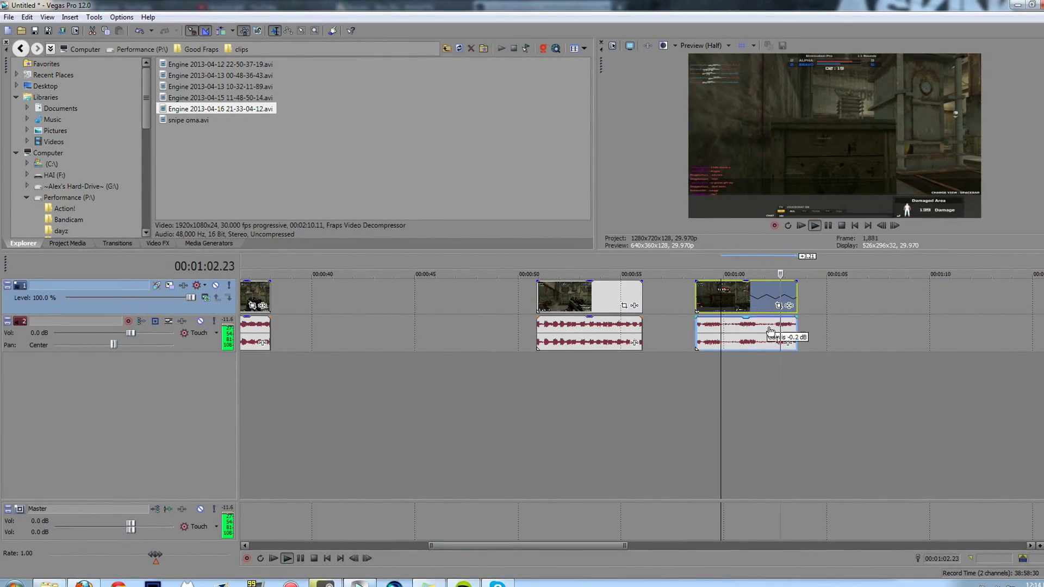
pyautogui.click(768, 348)
pyautogui.press('space')
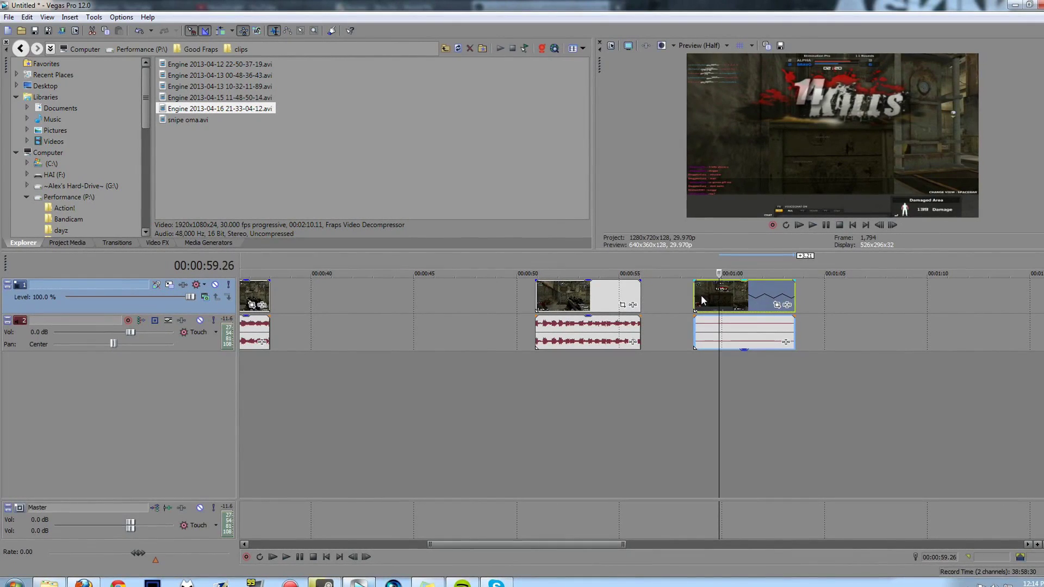
pyautogui.press('Delete')
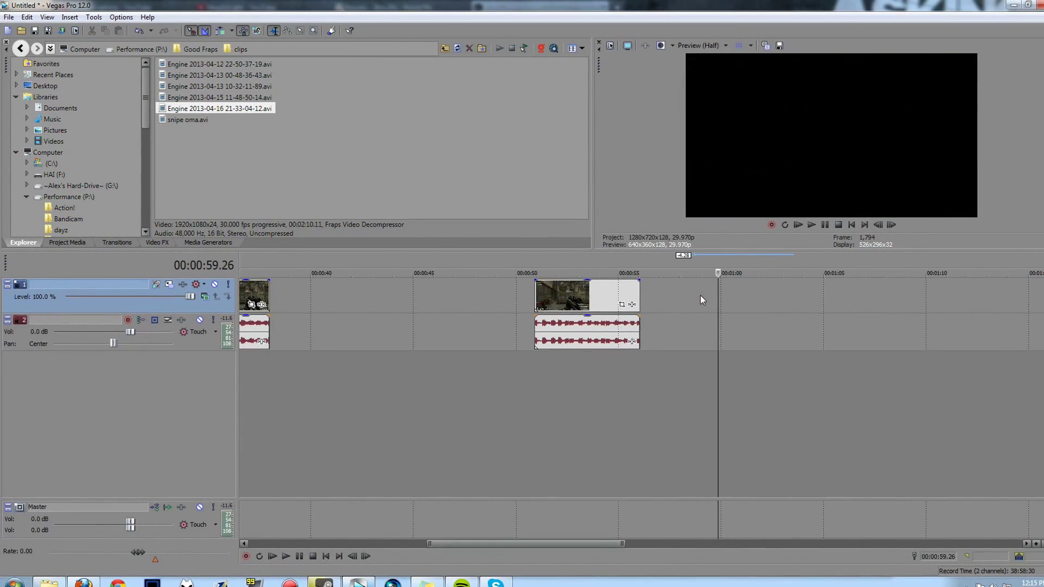
# - Drag the right edge of the event starting at 00:00:51 out to end near 00:01:10
pyautogui.click(583, 292)
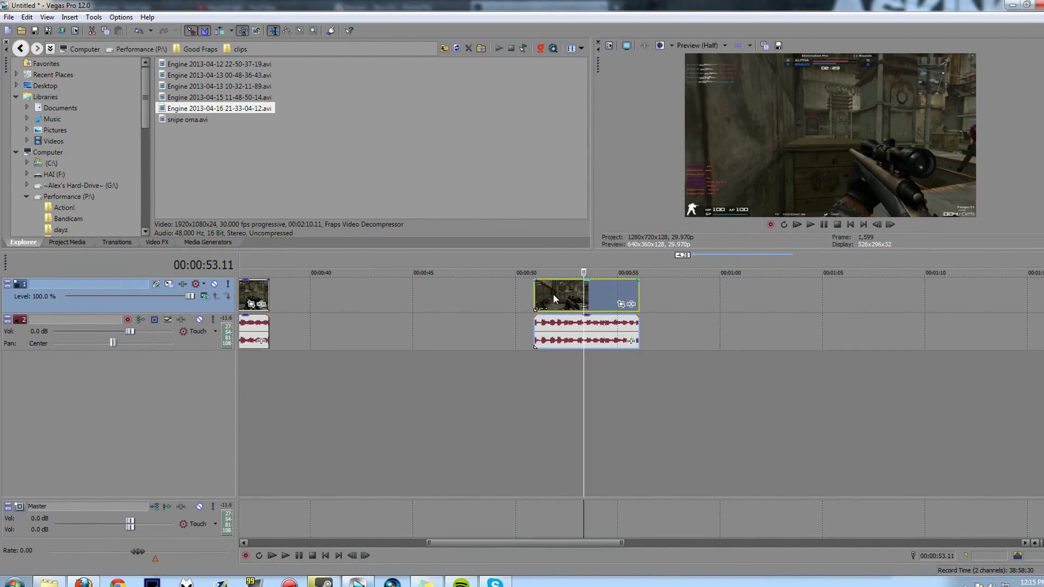
pyautogui.click(631, 287)
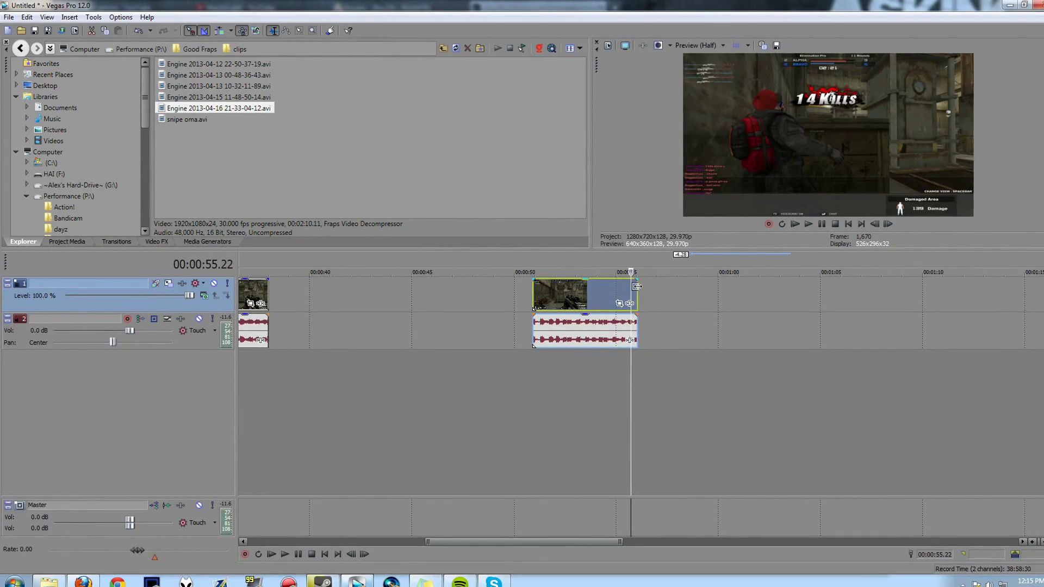
pyautogui.moveTo(632, 287); pyautogui.dragTo(930, 311)
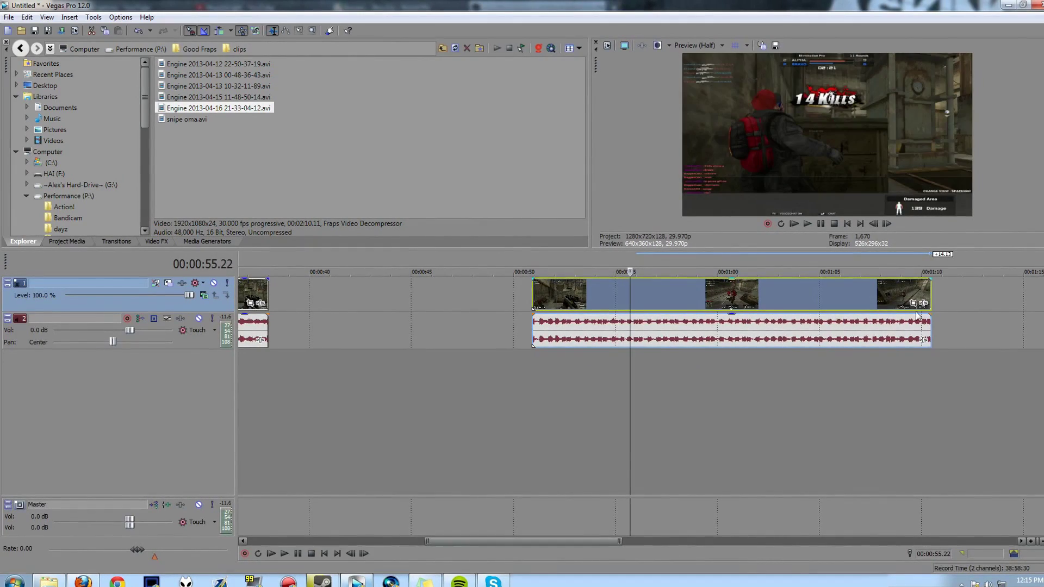
pyautogui.click(726, 297)
pyautogui.click(808, 295)
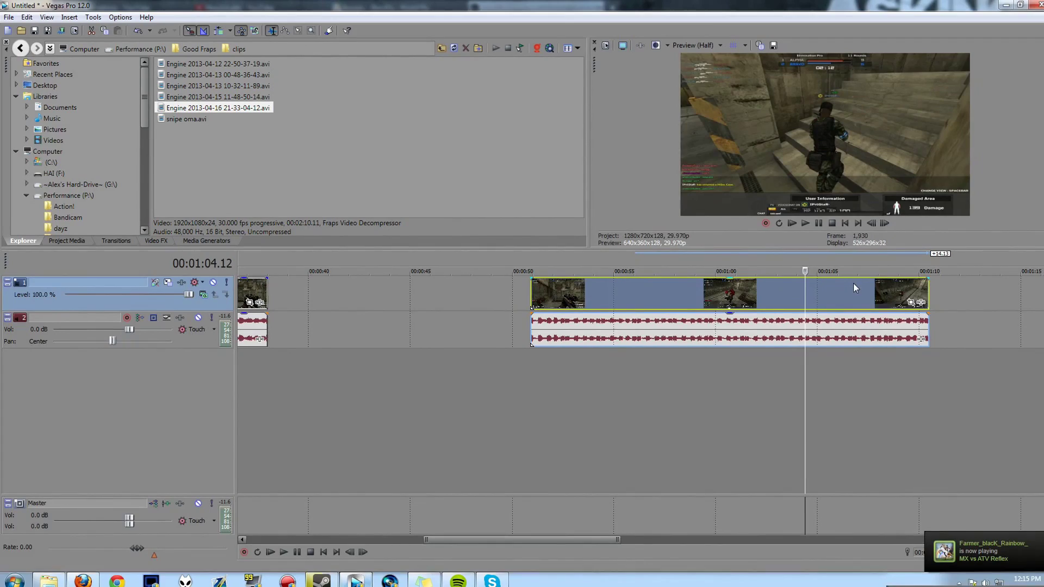
pyautogui.moveTo(929, 291)
pyautogui.mouseDown()
pyautogui.moveTo(547, 293)
pyautogui.moveTo(939, 293)
pyautogui.mouseUp()
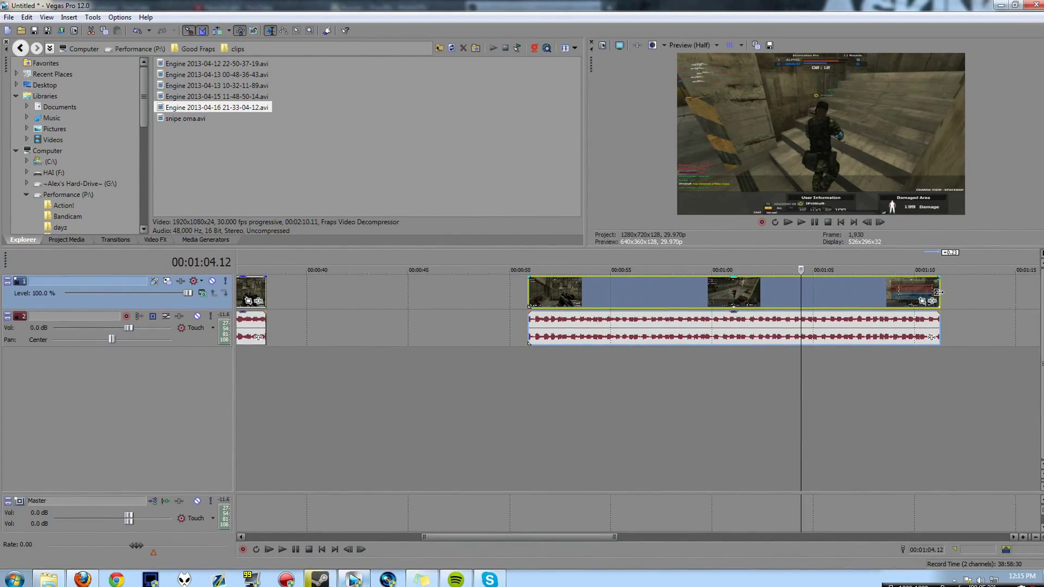
pyautogui.scroll(-3, 621, 329)
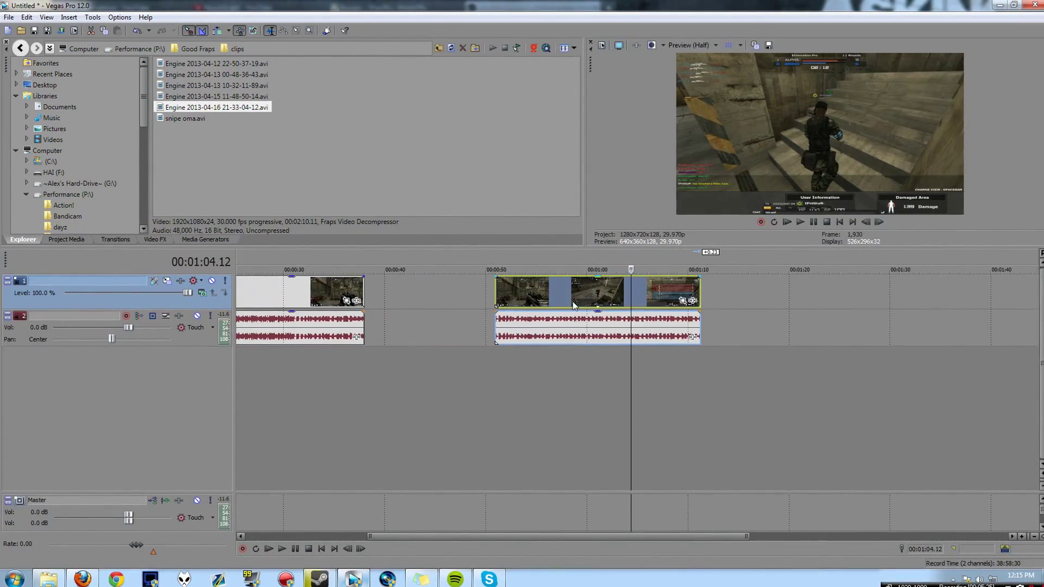
# - Drag the clip's end fade handle to add a short fade-out, then zoom out to show the whole project
pyautogui.moveTo(631, 337); pyautogui.dragTo(428, 342)
pyautogui.hscroll(-3, 354, 380)
pyautogui.click(353, 380)
pyautogui.hscroll(-3, 353, 380)
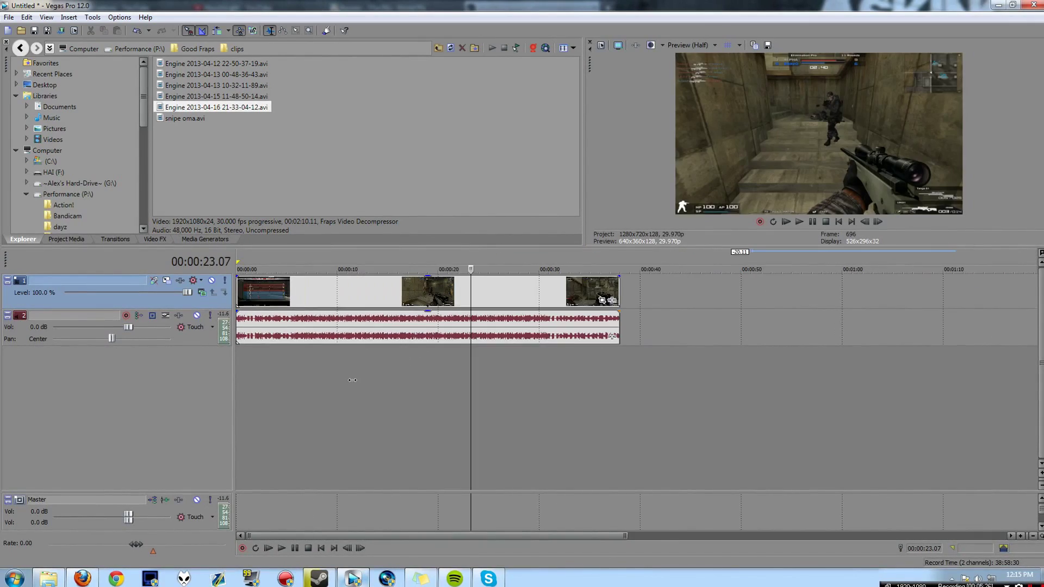
pyautogui.click(625, 277)
pyautogui.scroll(10, 805, 402)
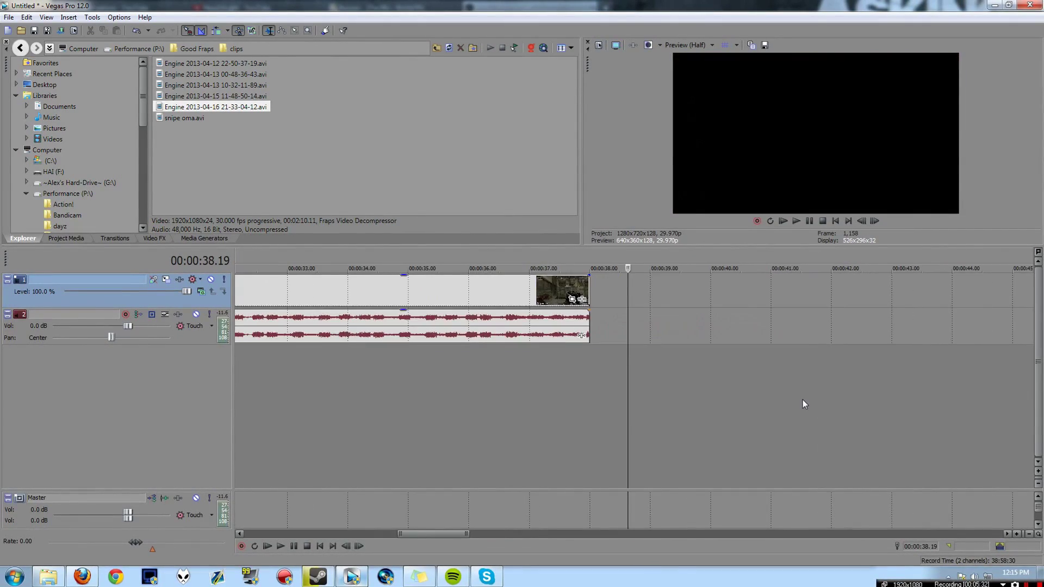
pyautogui.scroll(-2, 679, 408)
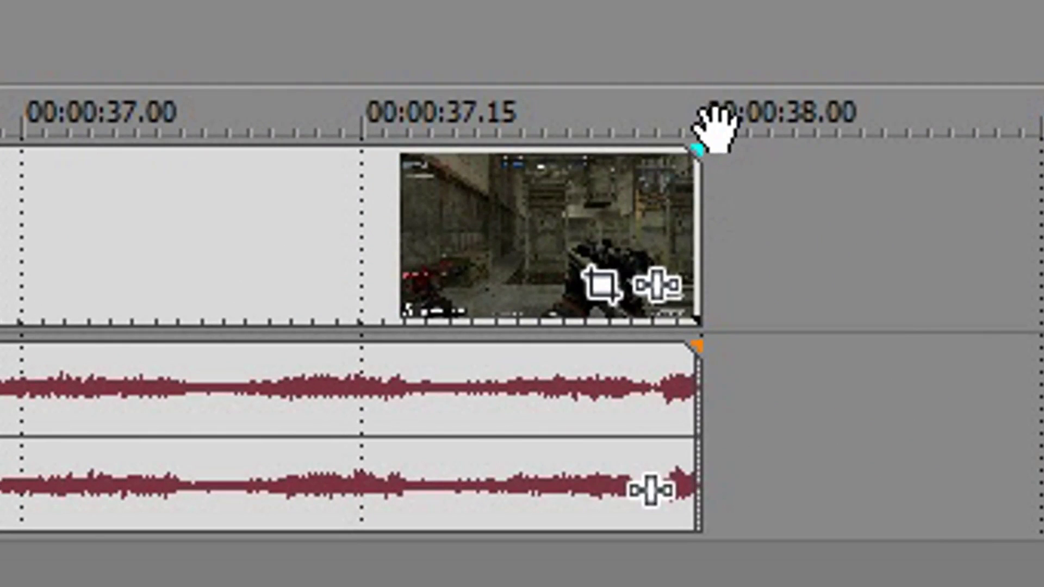
pyautogui.moveTo(707, 157); pyautogui.dragTo(0, 248)
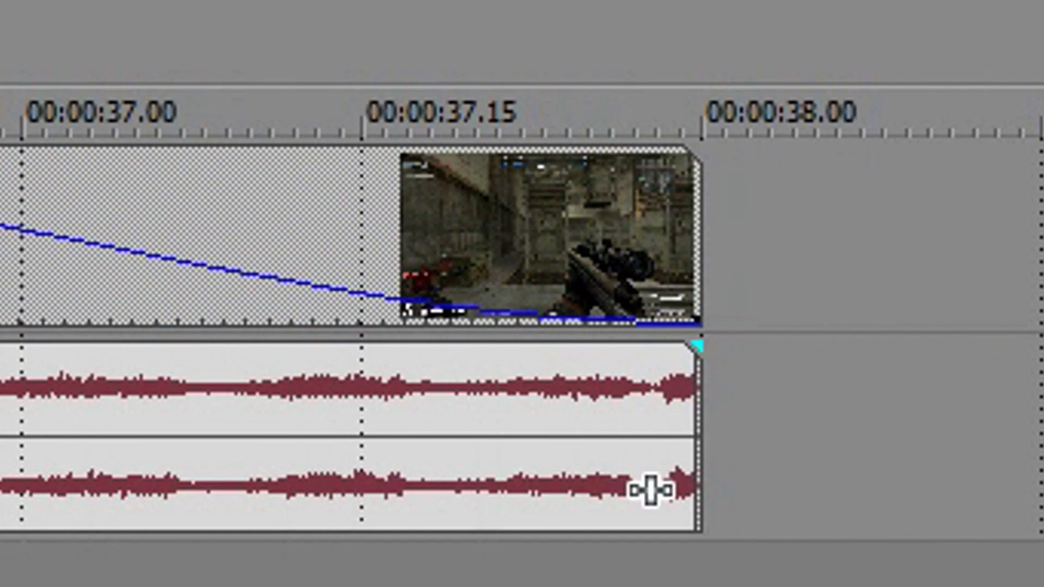
pyautogui.scroll(-8, 63, 426)
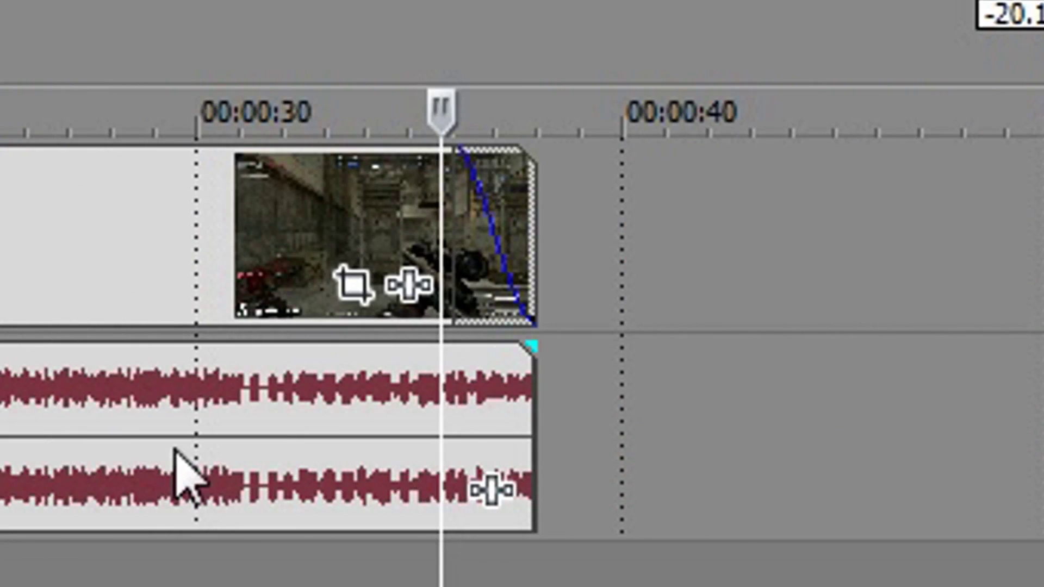
pyautogui.hscroll(10, 329, 348)
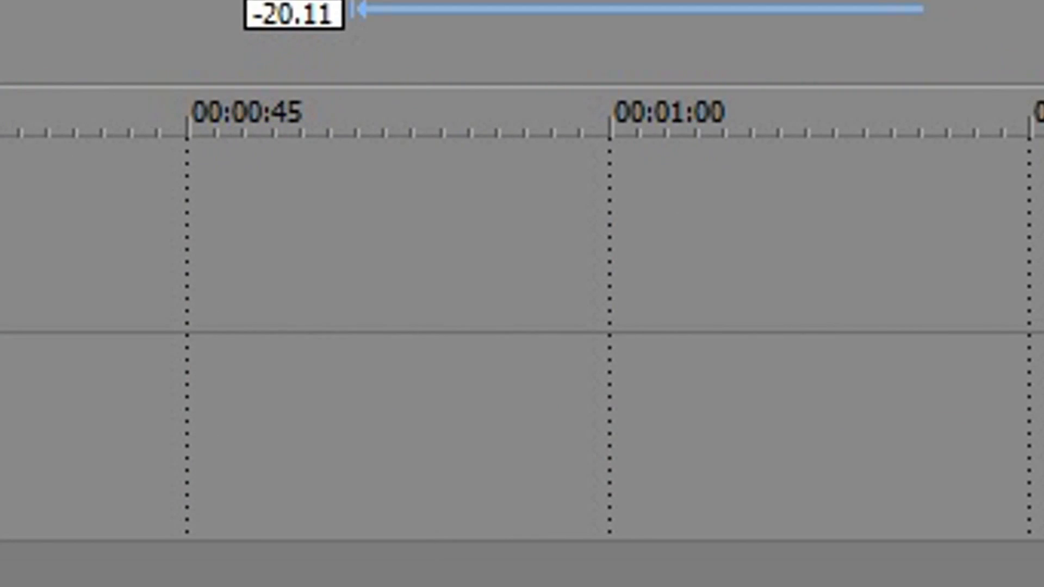
pyautogui.hscroll(-10, 489, 490)
pyautogui.scroll(3, 490, 489)
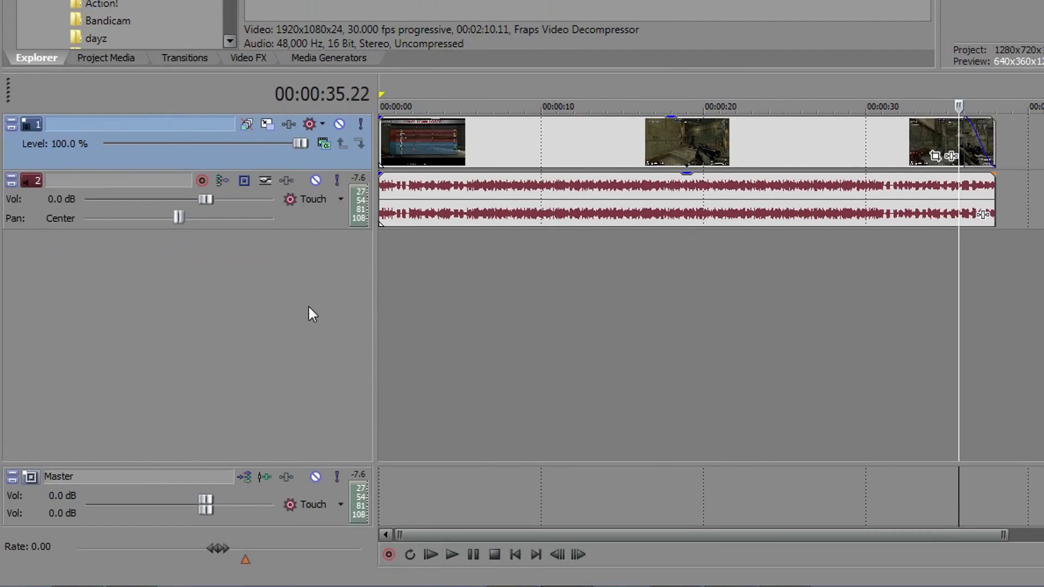
# - Insert a new audio track, arm it for recording, and accept the recorded-files folder
pyautogui.rightClick(170, 350)
pyautogui.click(334, 335)
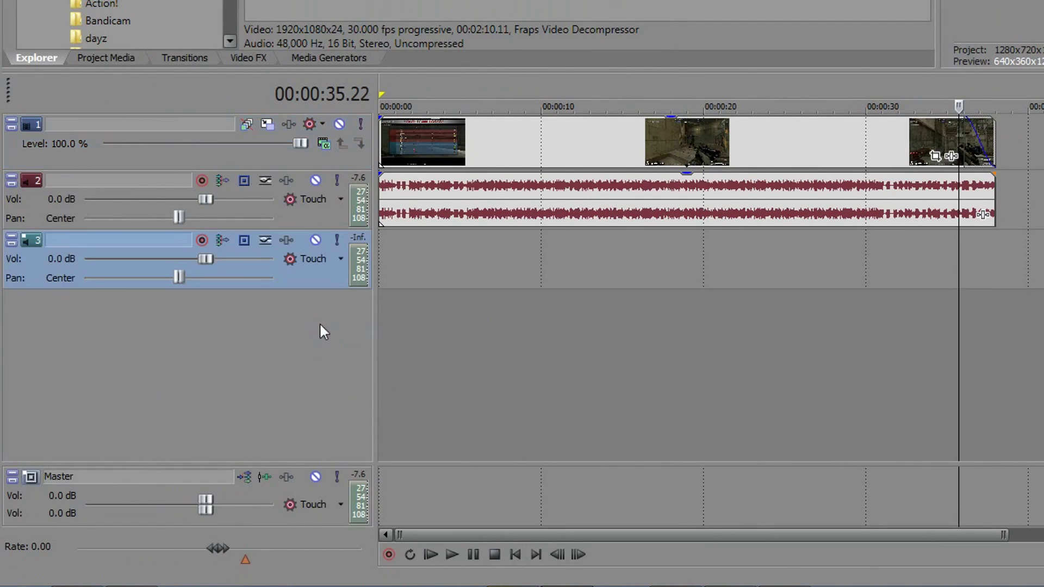
pyautogui.click(199, 240)
pyautogui.click(868, 59)
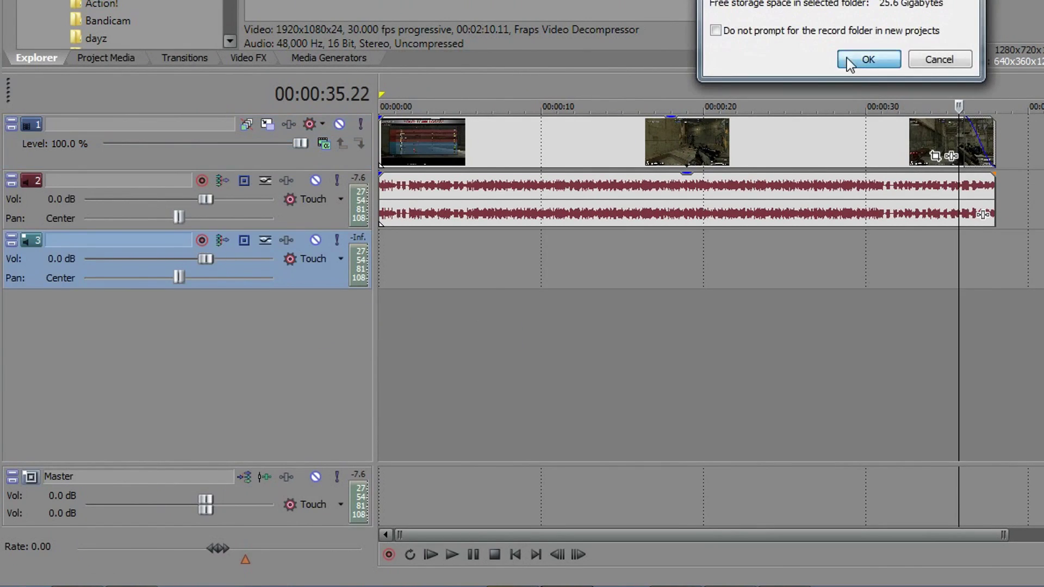
pyautogui.click(382, 244)
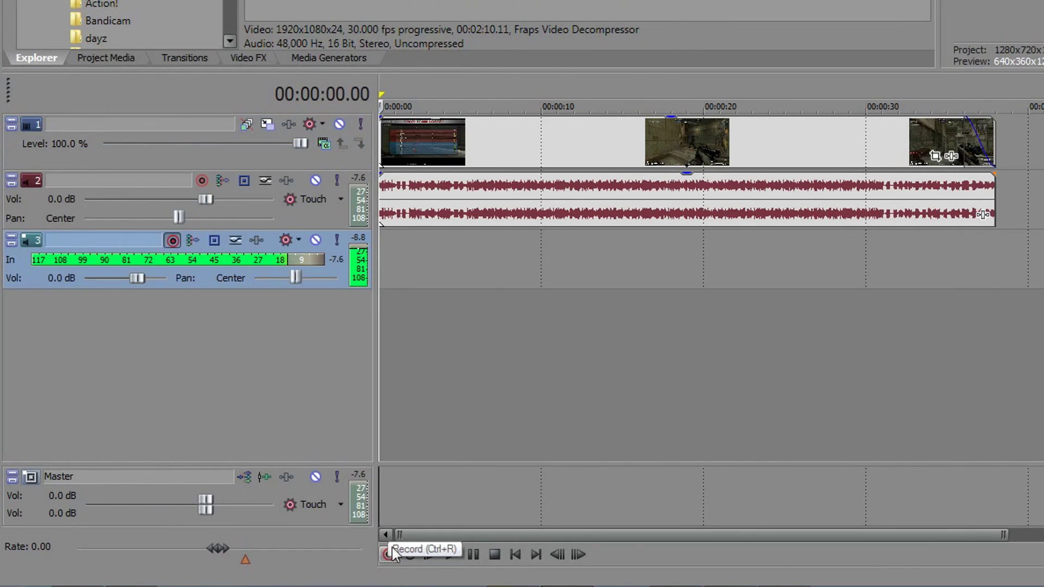
# - Record a roughly 4-second take, Record Take 1, from the project start and keep it
pyautogui.hotkey('ctrl', 'r')
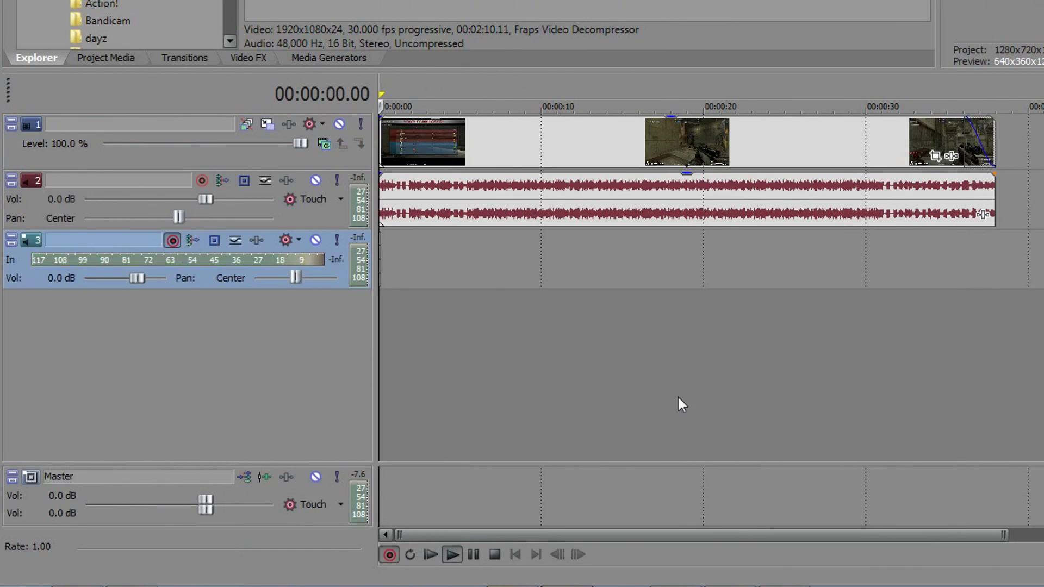
pyautogui.click(639, 170)
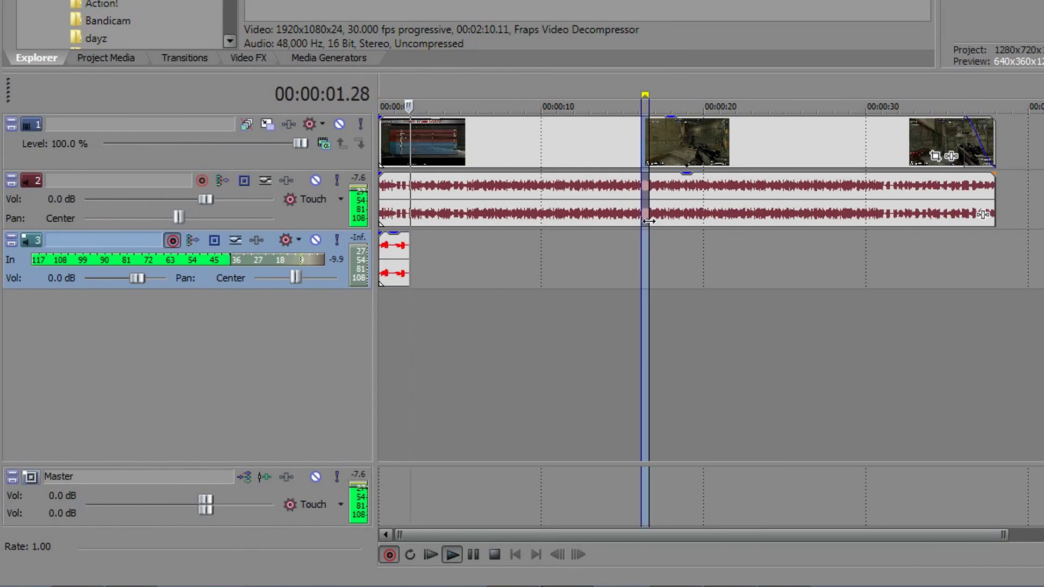
pyautogui.click(688, 181)
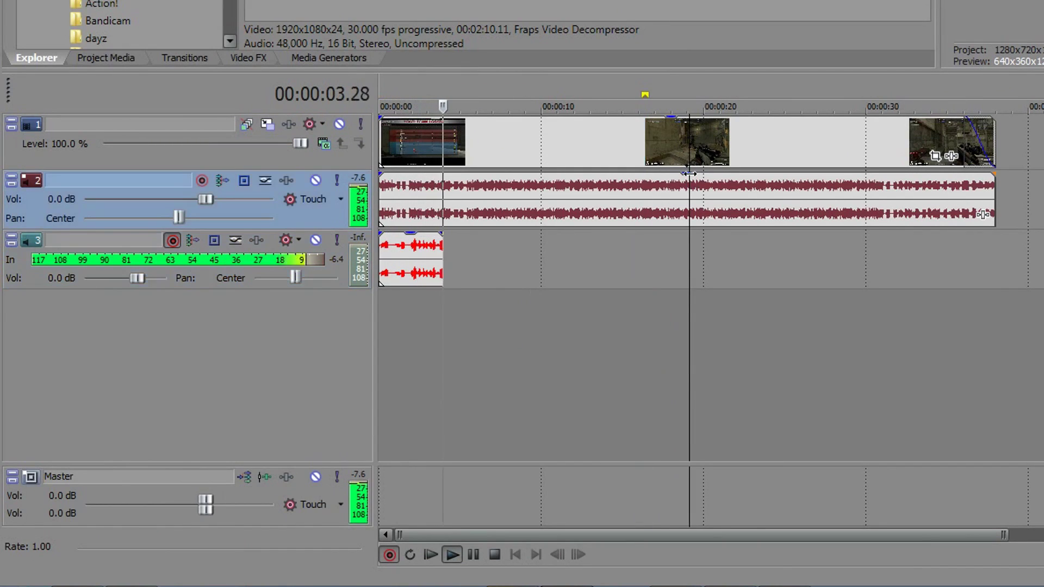
pyautogui.press('space')
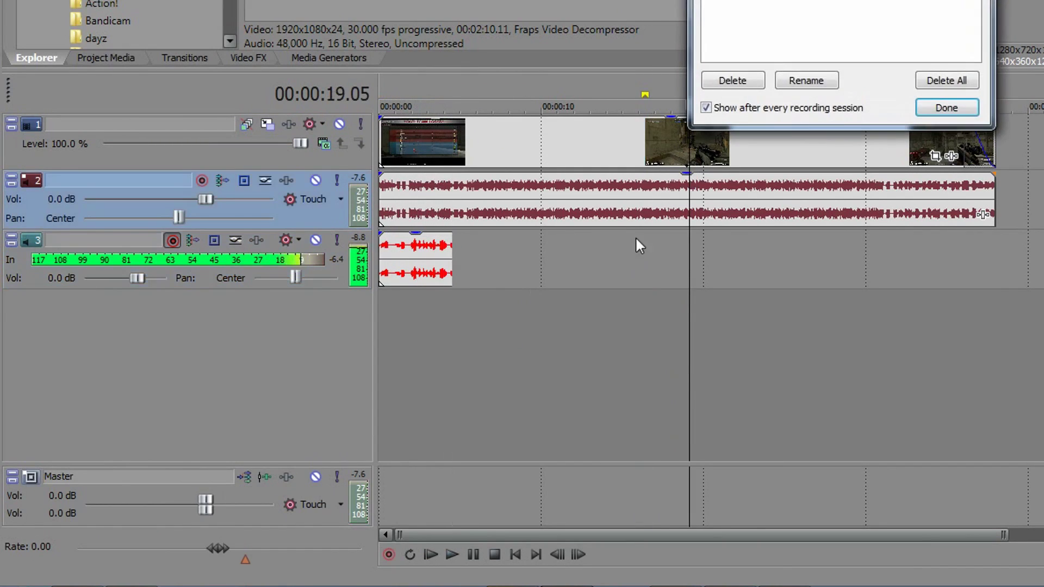
pyautogui.click(946, 108)
pyautogui.click(569, 243)
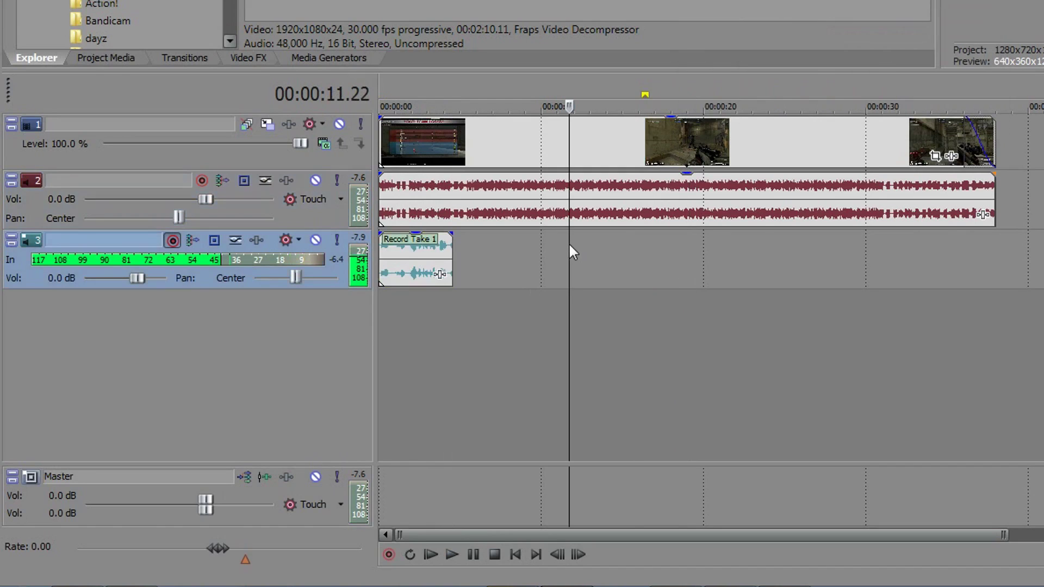
pyautogui.click(517, 210)
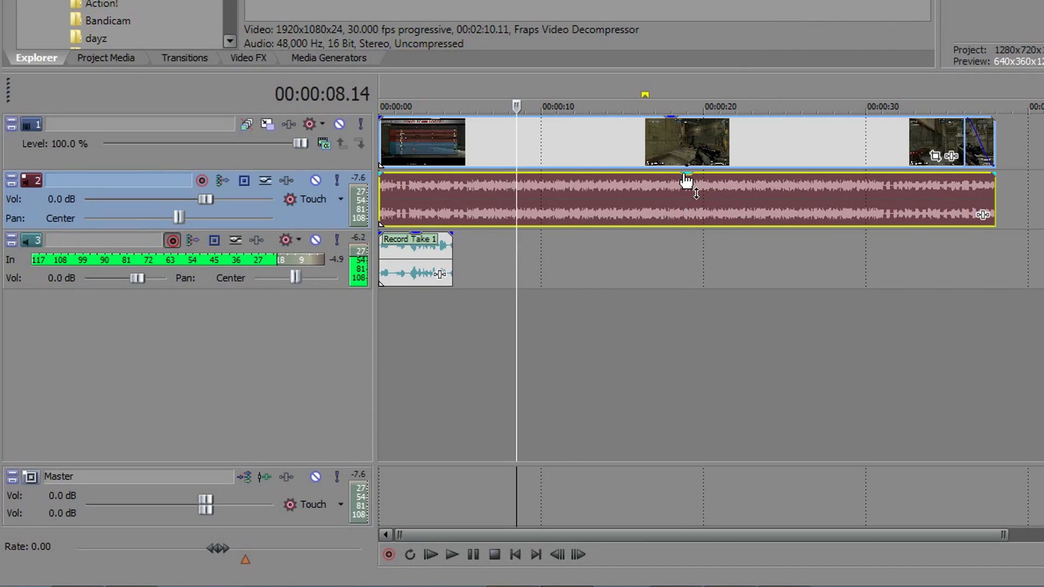
pyautogui.moveTo(687, 181); pyautogui.dragTo(783, 163)
pyautogui.click(708, 185)
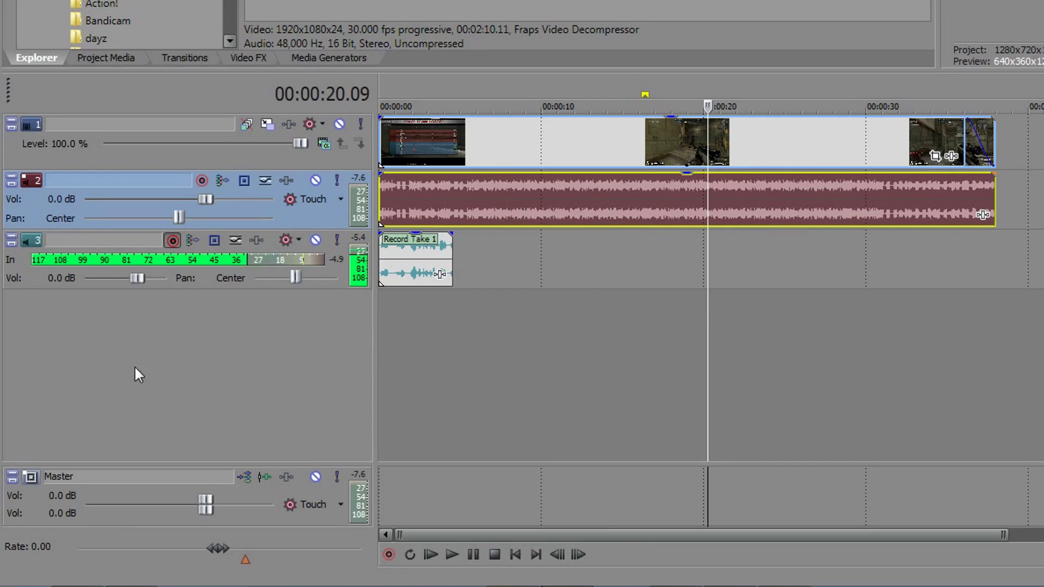
# - Delete the gameplay audio track and preview the edit at 2.06 s and 17.06 s
pyautogui.press('Delete')
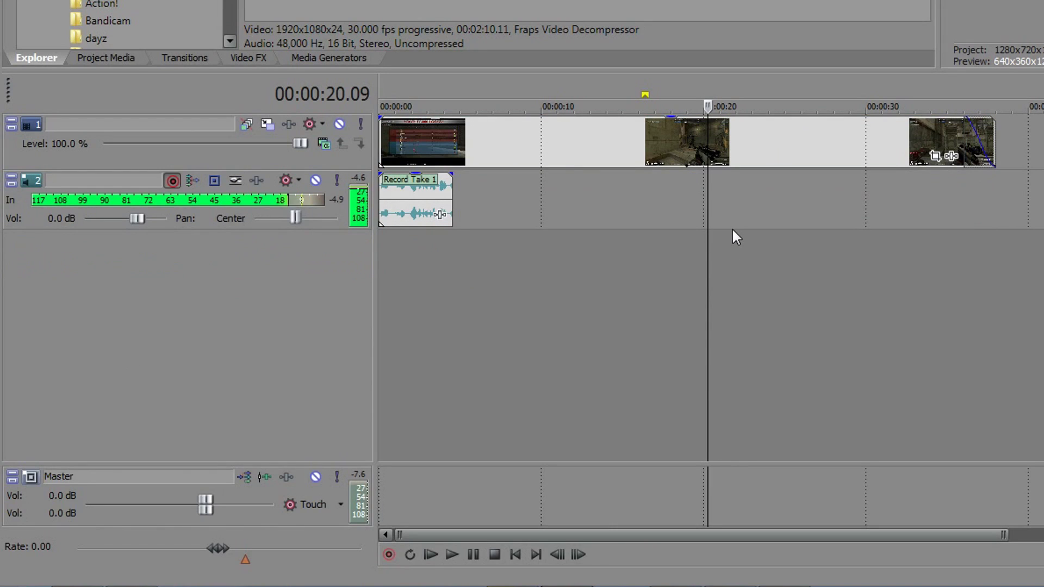
pyautogui.click(414, 265)
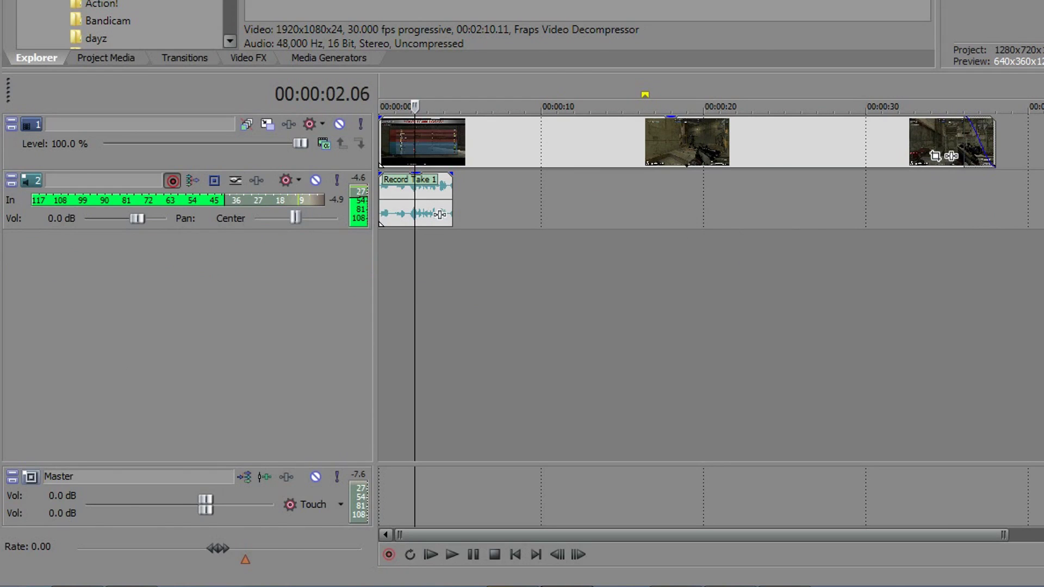
pyautogui.click(657, 229)
pyautogui.click(240, 351)
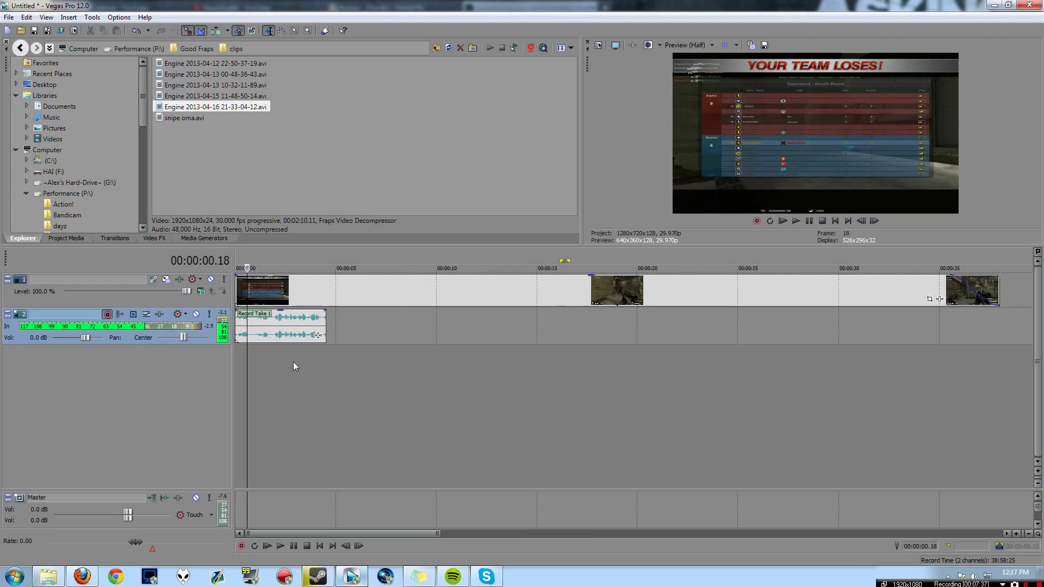
# - Preview the video event at 7.01, 19.01 and 31.25 seconds
pyautogui.click(376, 289)
pyautogui.scroll(-4, 612, 299)
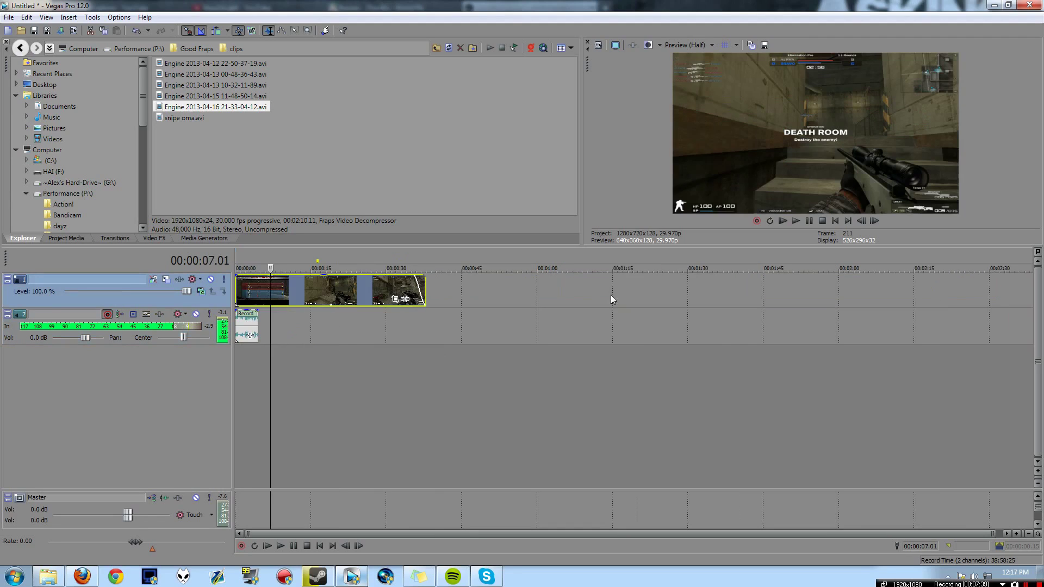
pyautogui.click(330, 297)
pyautogui.scroll(3, 330, 297)
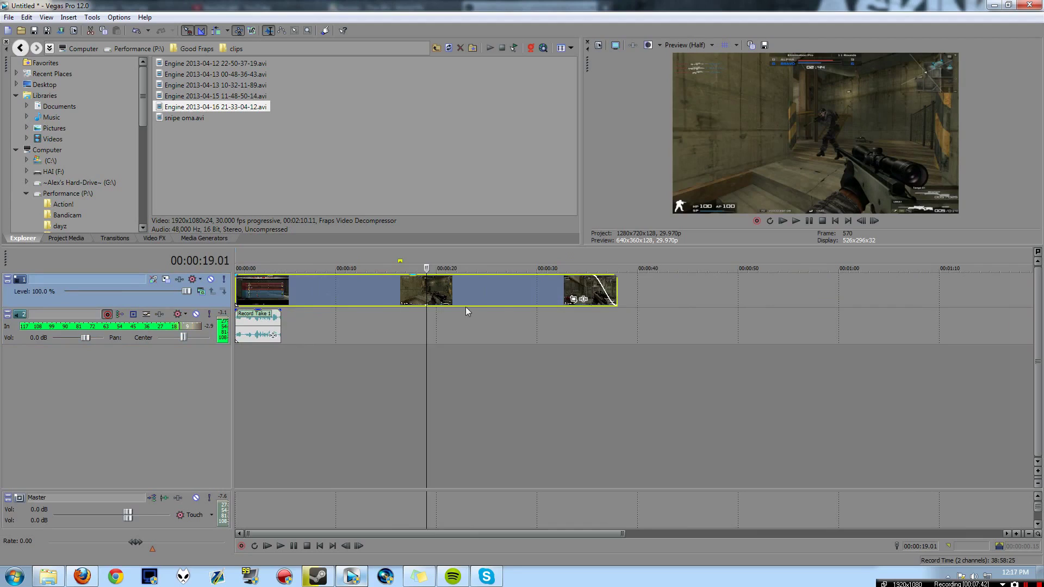
pyautogui.click(555, 328)
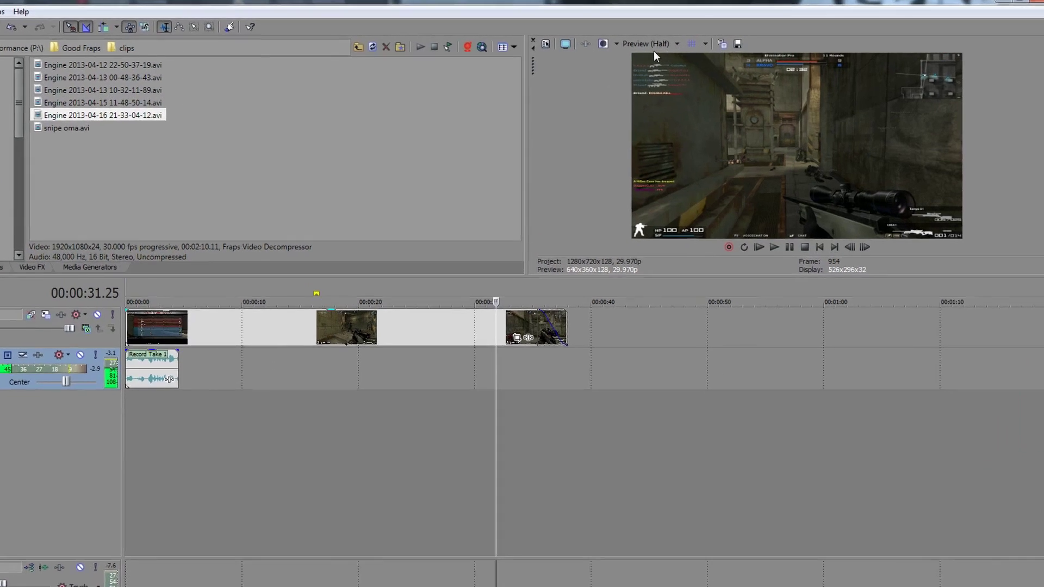
pyautogui.click(692, 47)
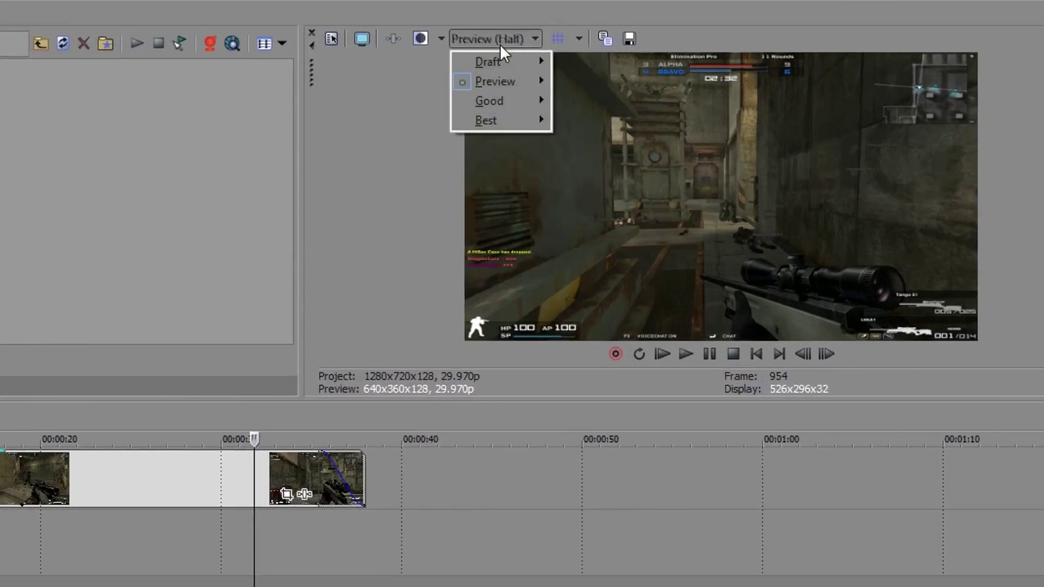
pyautogui.moveTo(502, 70)
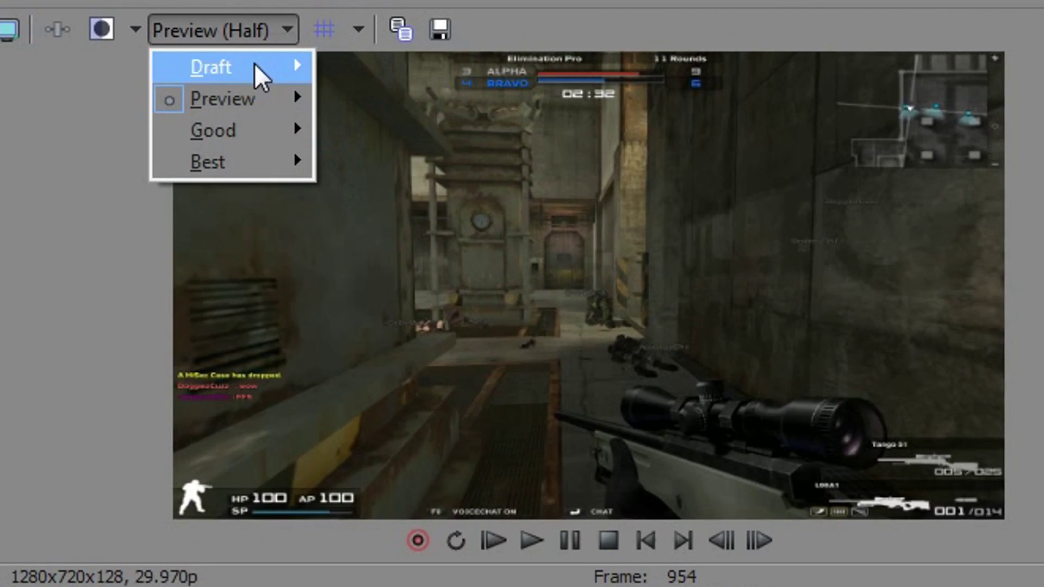
pyautogui.moveTo(255, 64)
pyautogui.click(350, 158)
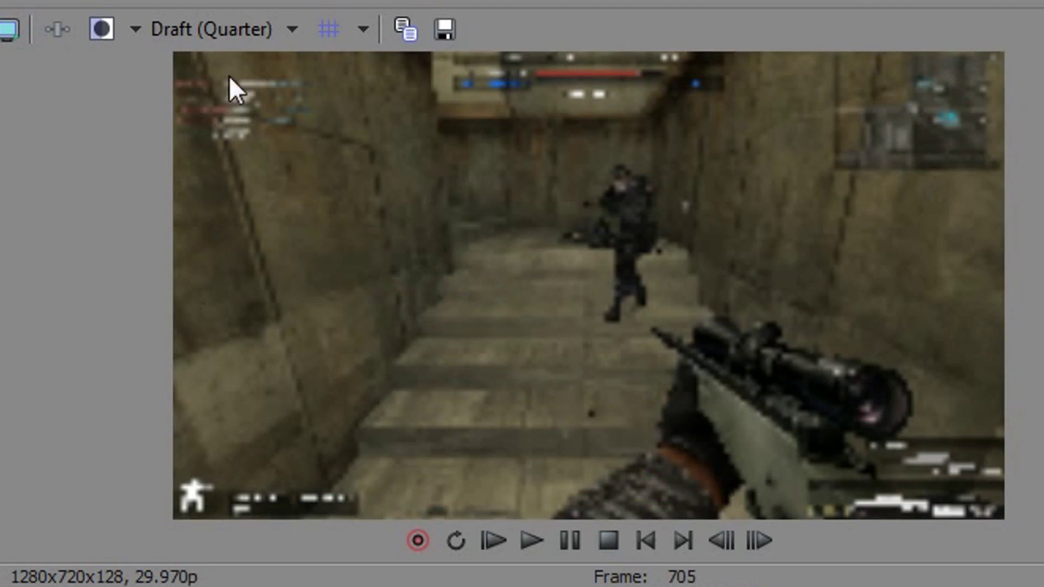
pyautogui.click(221, 32)
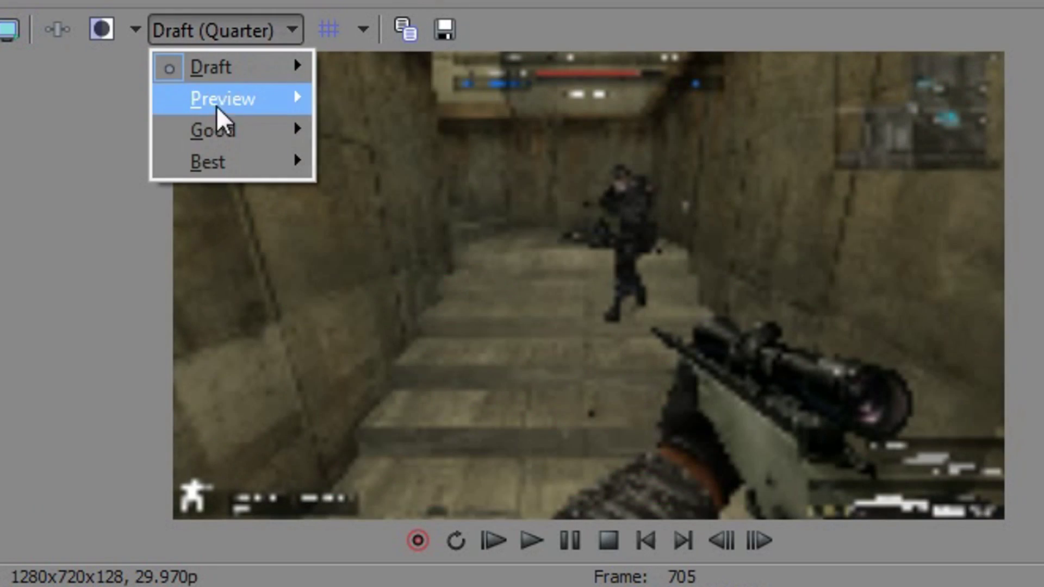
pyautogui.moveTo(283, 162)
pyautogui.moveTo(288, 131)
pyautogui.click(343, 160)
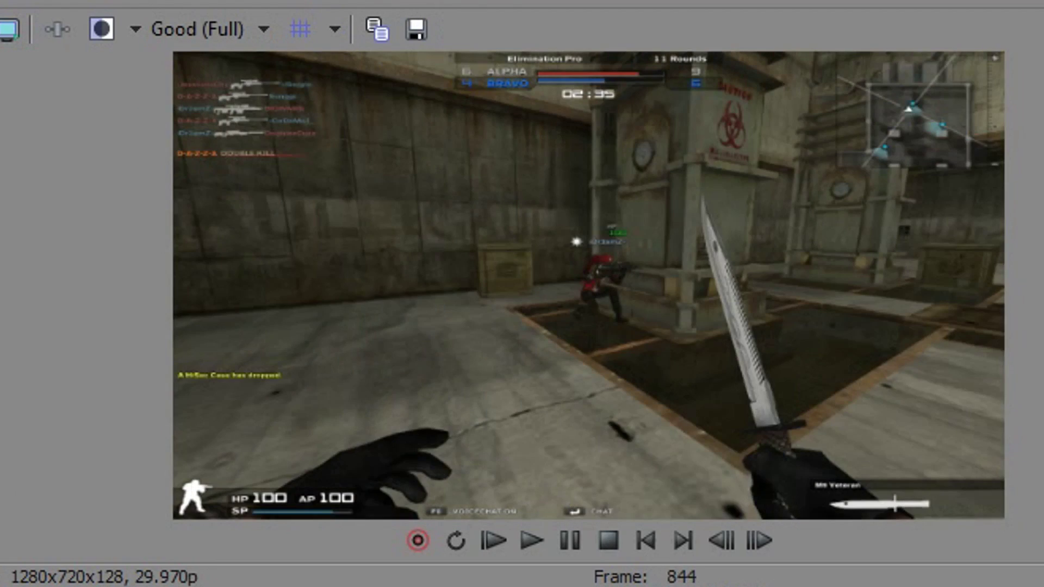
pyautogui.press('space')
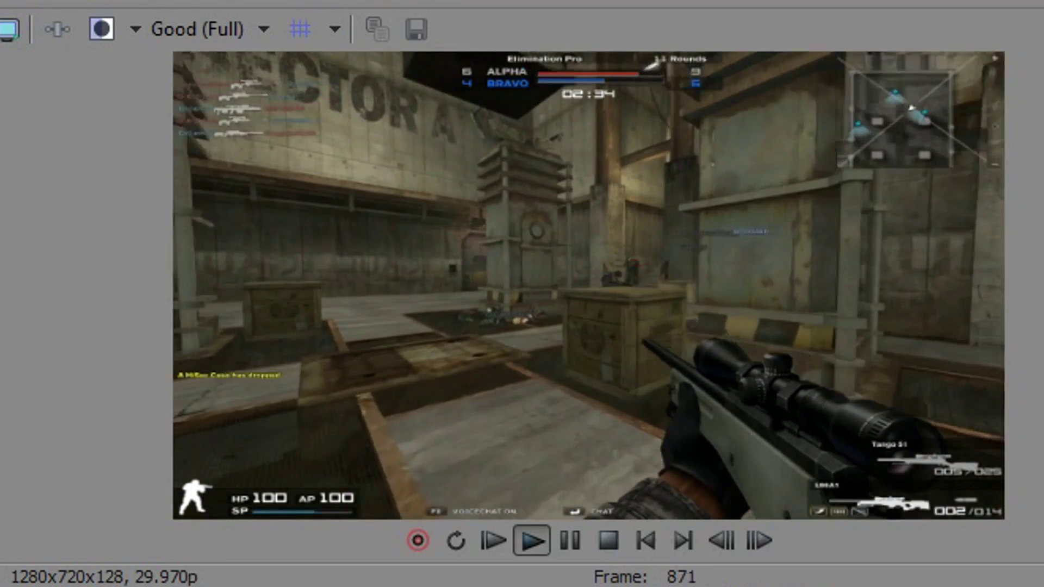
pyautogui.press('space')
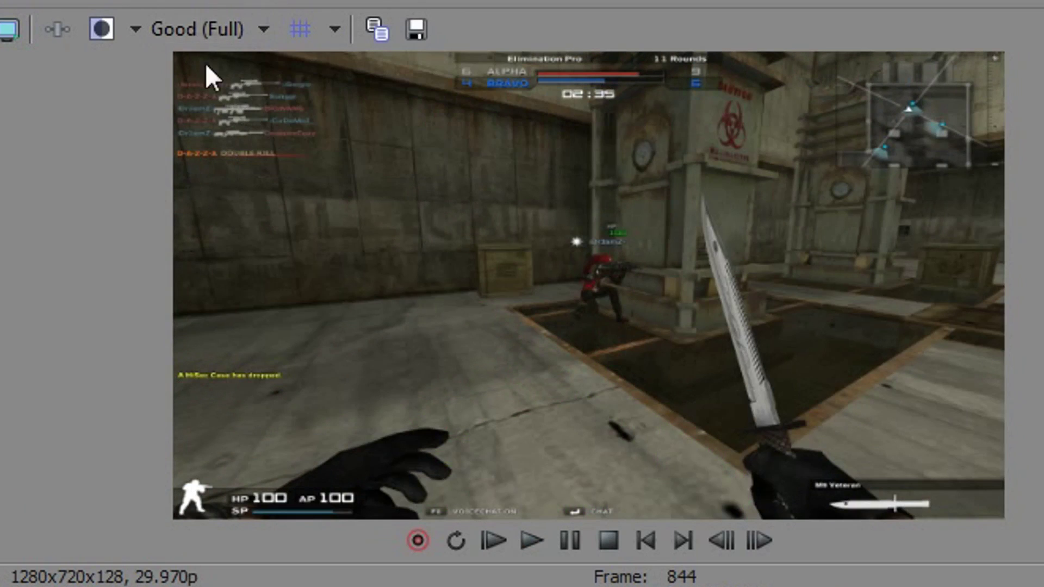
pyautogui.click(210, 38)
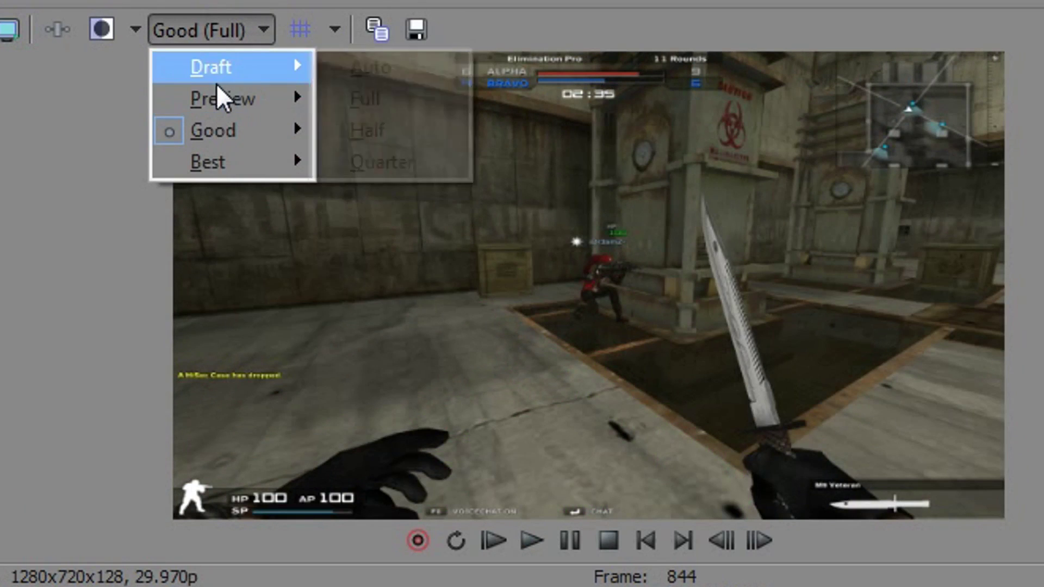
pyautogui.moveTo(223, 164)
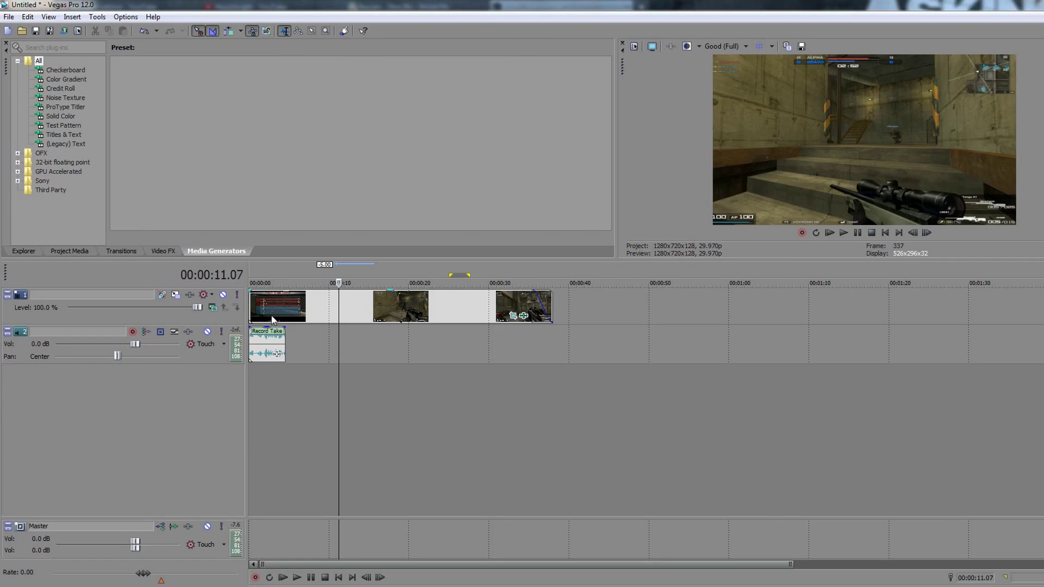
# - Insert a new top video track and add a text title at about 10 seconds
pyautogui.rightClick(234, 382)
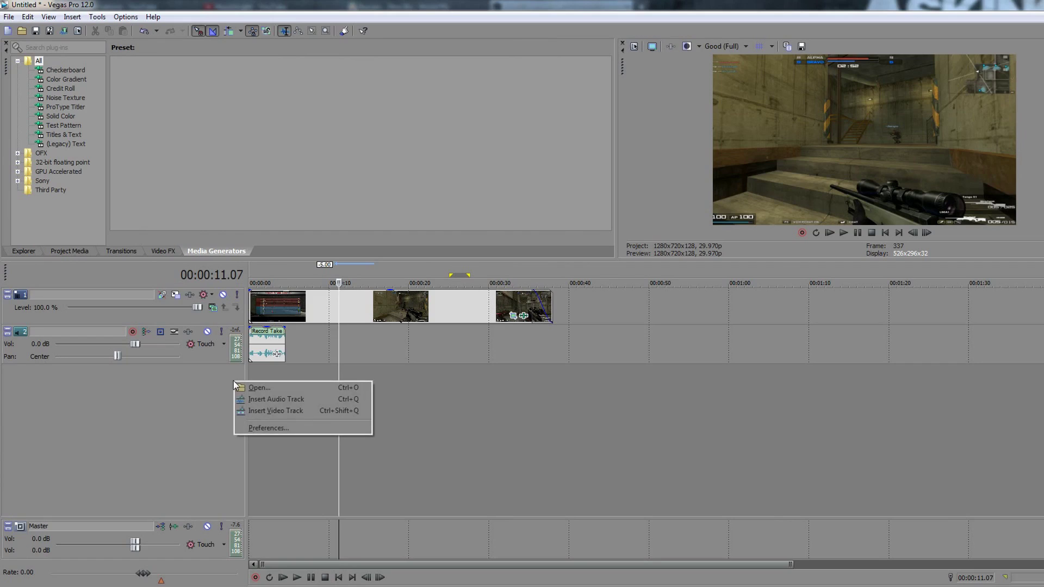
pyautogui.click(269, 412)
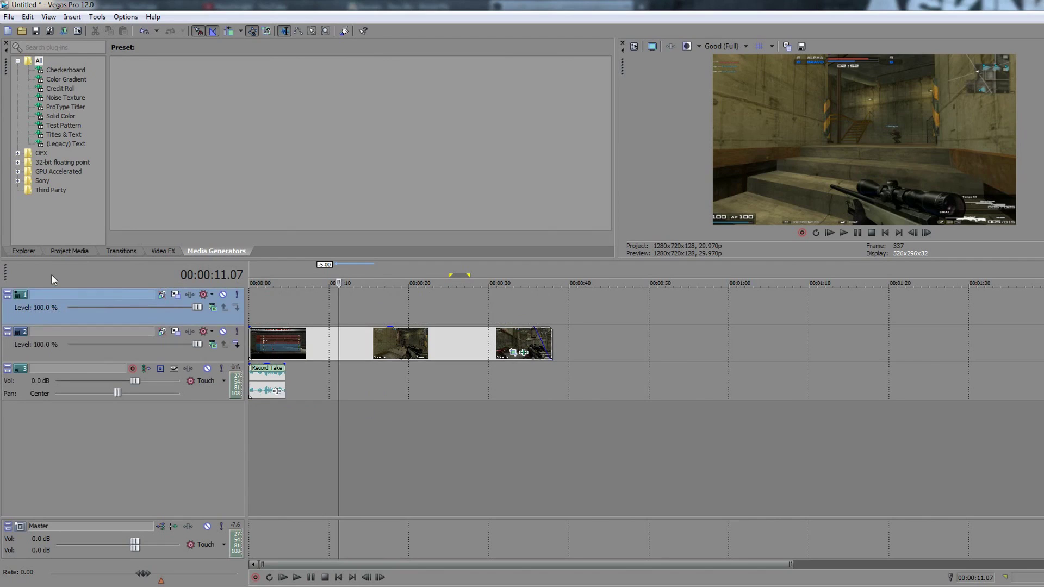
pyautogui.click(372, 290)
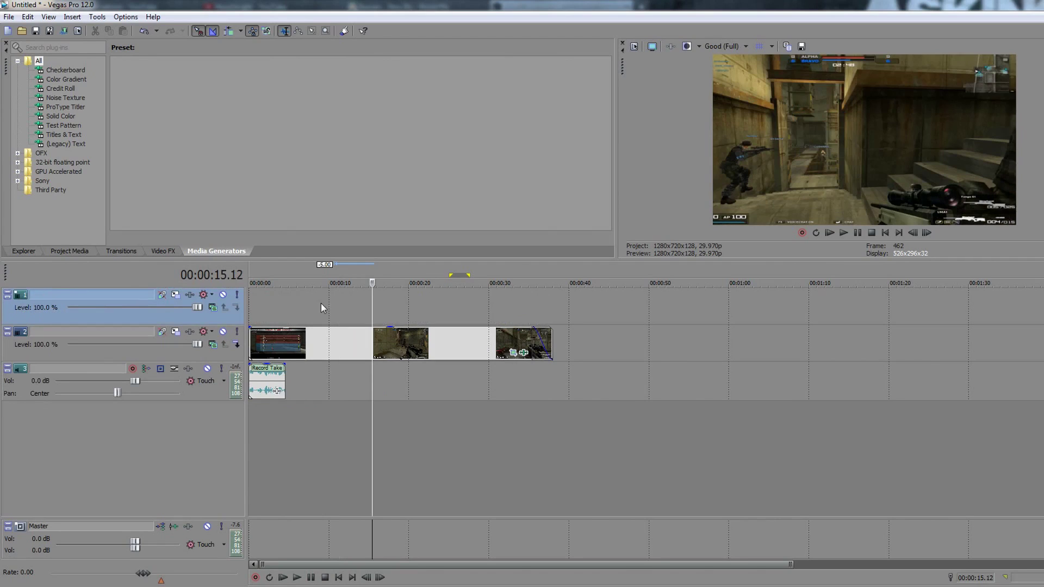
pyautogui.click(335, 293)
pyautogui.rightClick(337, 298)
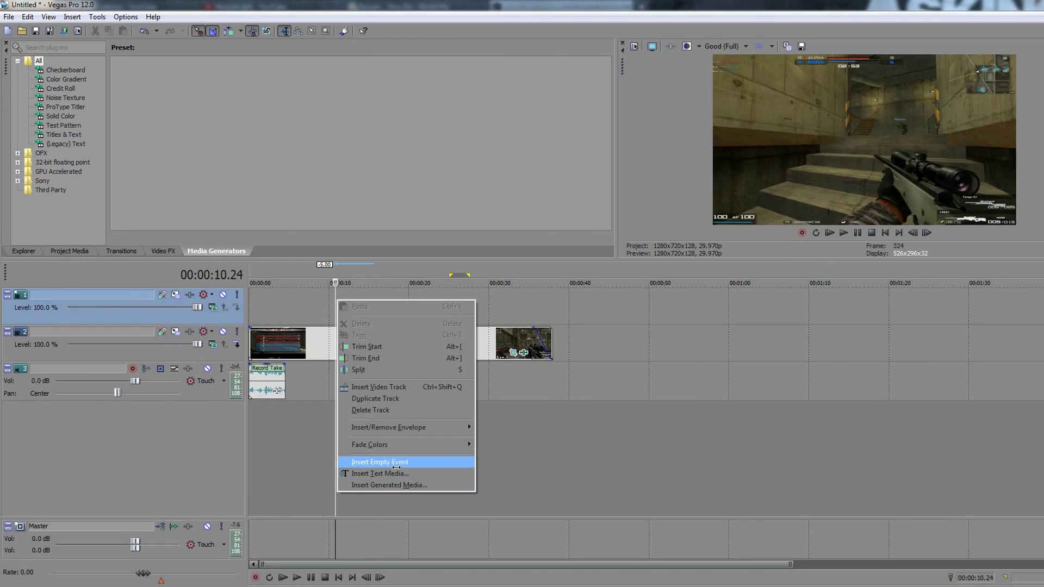
pyautogui.click(406, 470)
# - Replace the title's Sample Text with 'hhdhdtj'
pyautogui.tripleClick(403, 366)
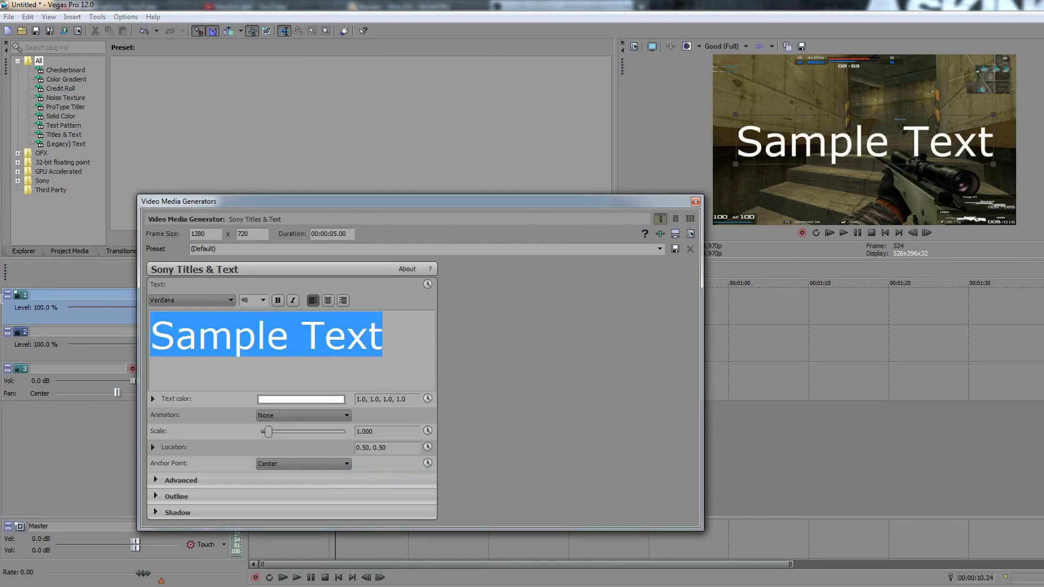
pyautogui.write('hhdhdtj')
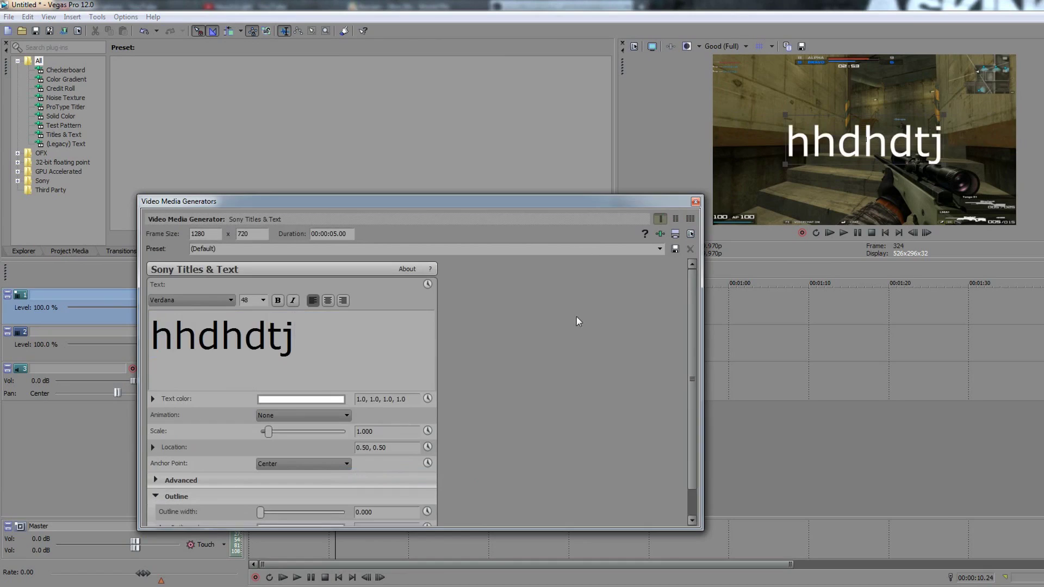
pyautogui.click(695, 202)
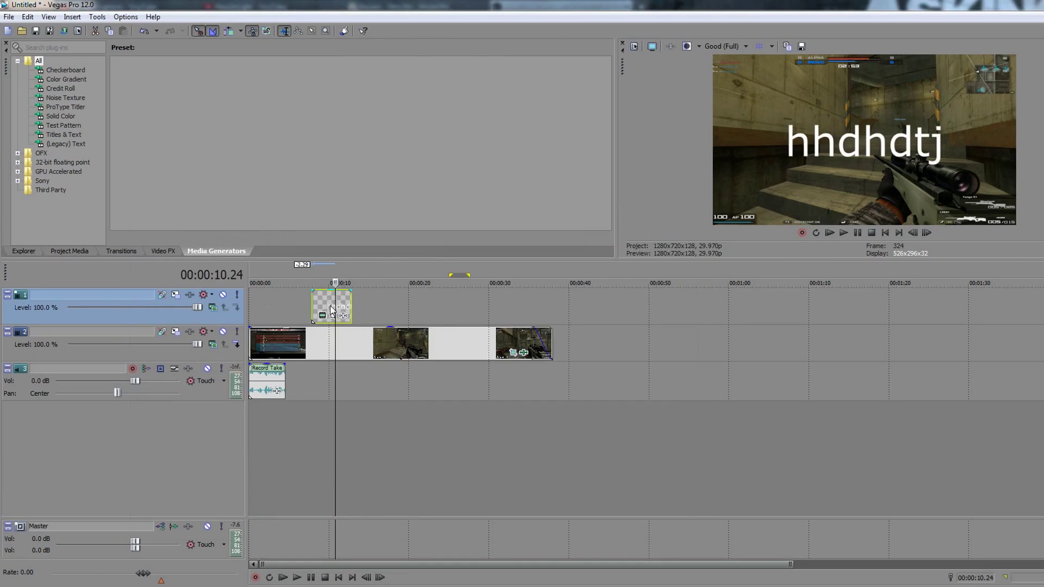
# - Move the title event later and extend it so it repeats across the middle
pyautogui.moveTo(351, 301); pyautogui.dragTo(496, 305)
pyautogui.click(510, 306)
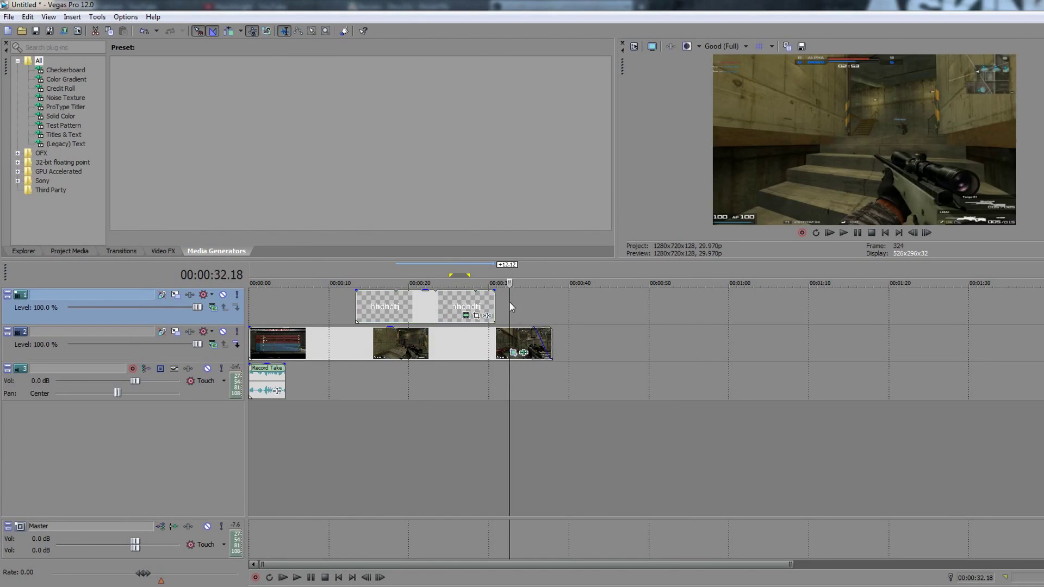
pyautogui.click(397, 304)
pyautogui.click(450, 296)
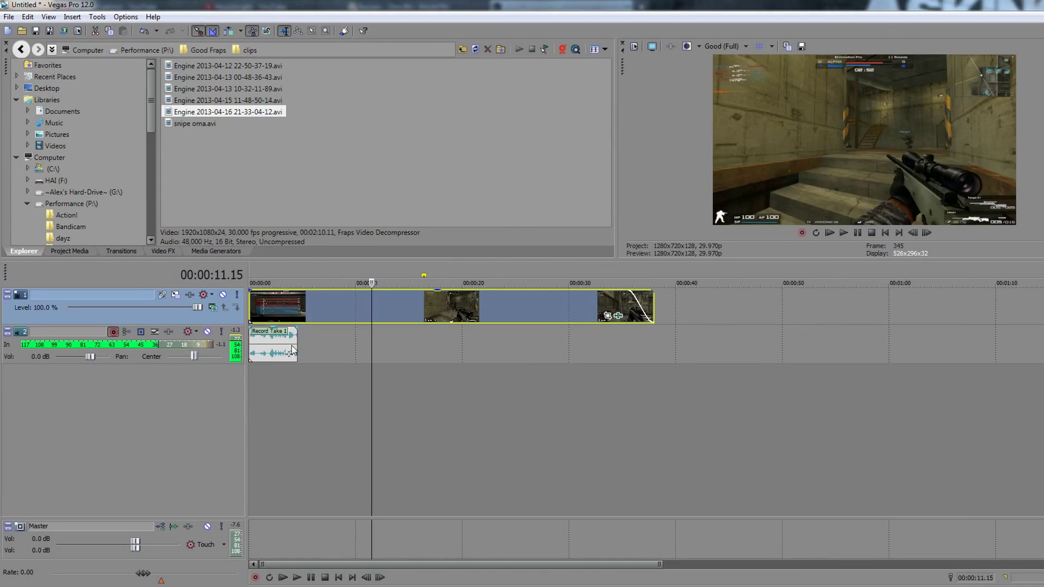
# - Select the recorded audio clip and scrub the playhead to the end of the last clip
pyautogui.click(260, 338)
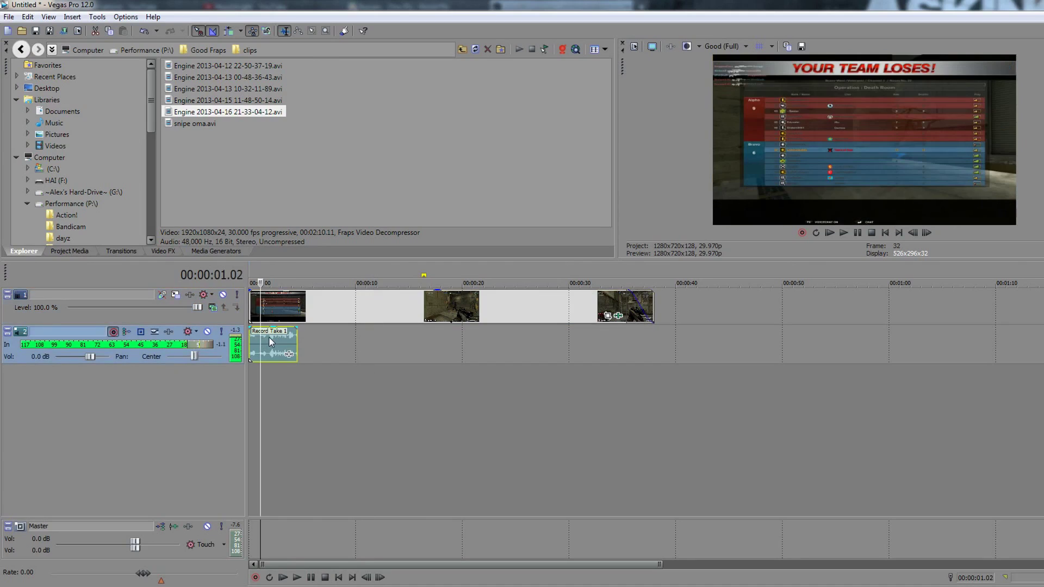
pyautogui.click(418, 308)
pyautogui.click(418, 308)
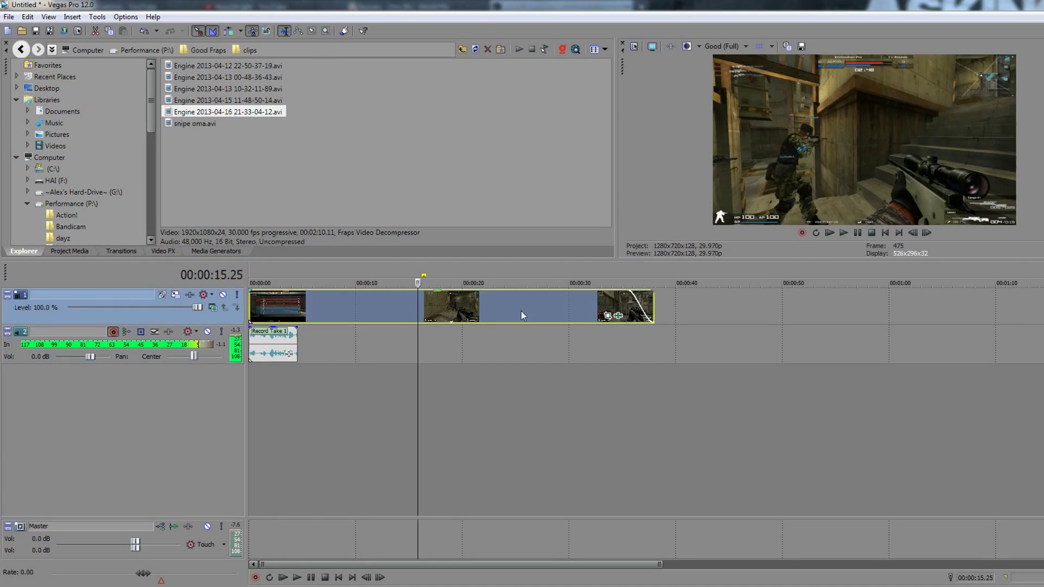
pyautogui.click(647, 341)
# - Check the Render As and Save As dialogs, closing both without changes
pyautogui.click(7, 19)
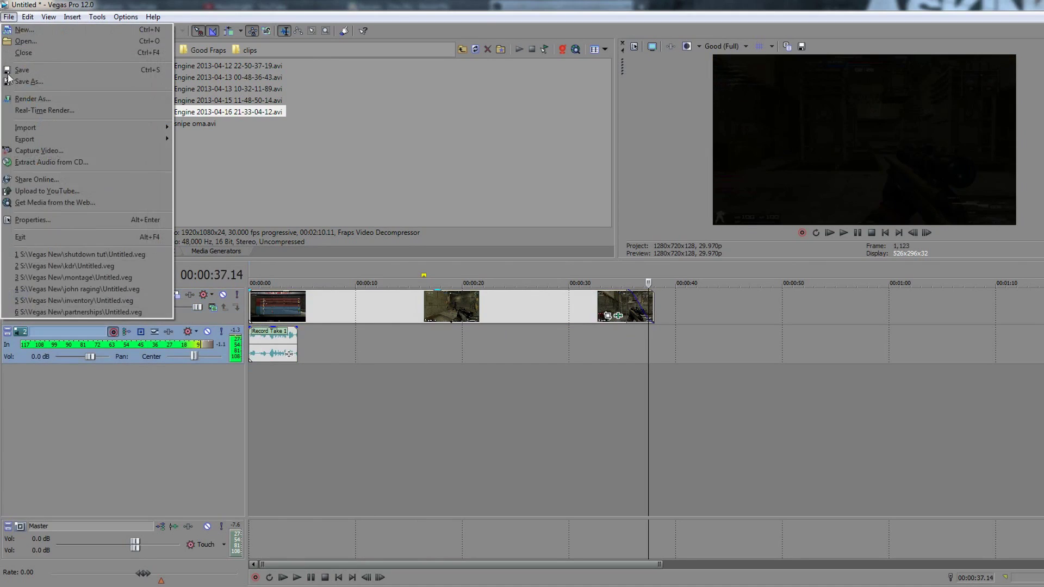
pyautogui.click(24, 100)
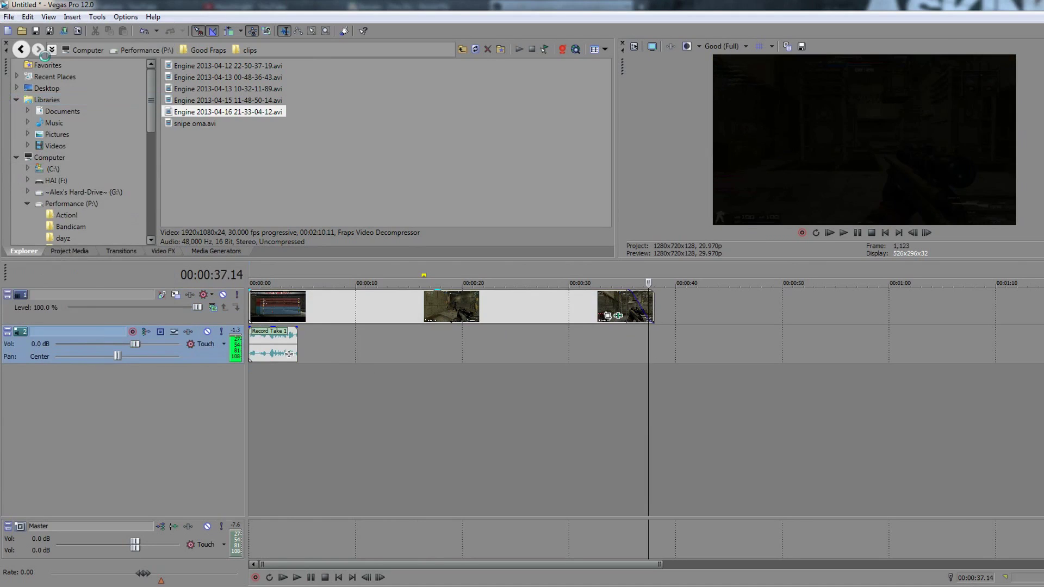
pyautogui.click(762, 109)
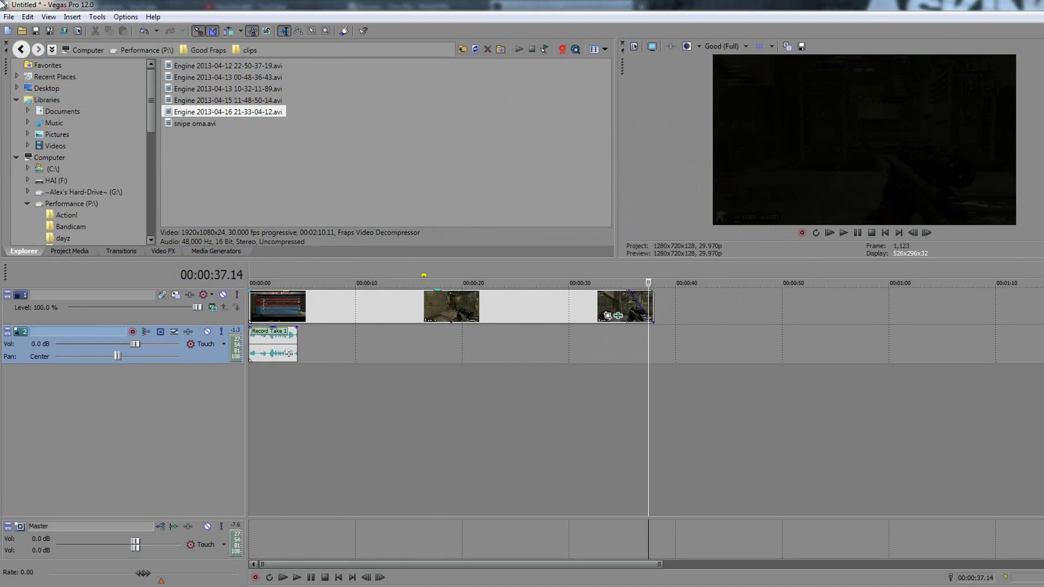
pyautogui.click(8, 17)
pyautogui.click(25, 77)
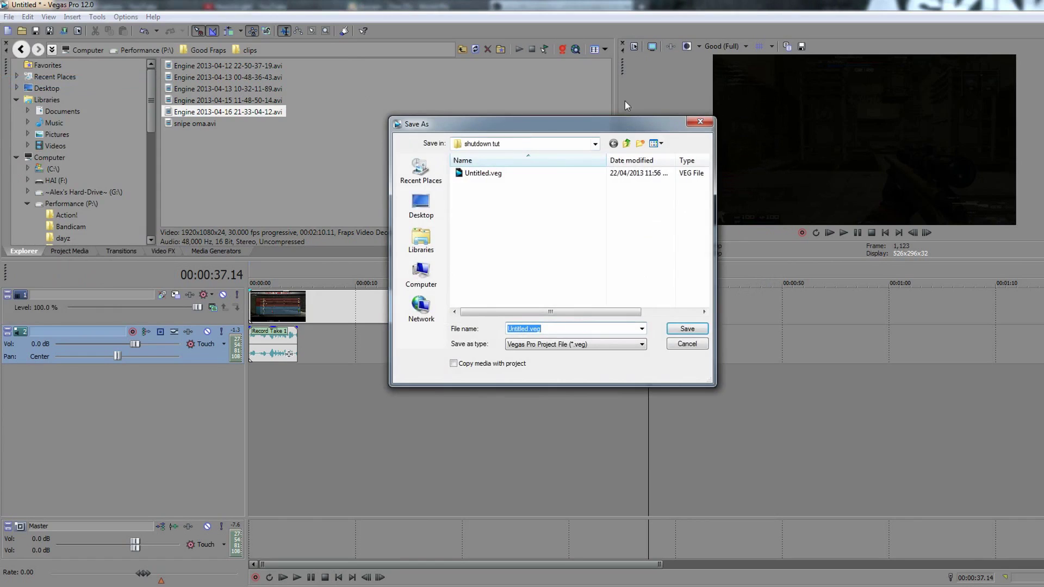
pyautogui.click(701, 121)
pyautogui.click(9, 17)
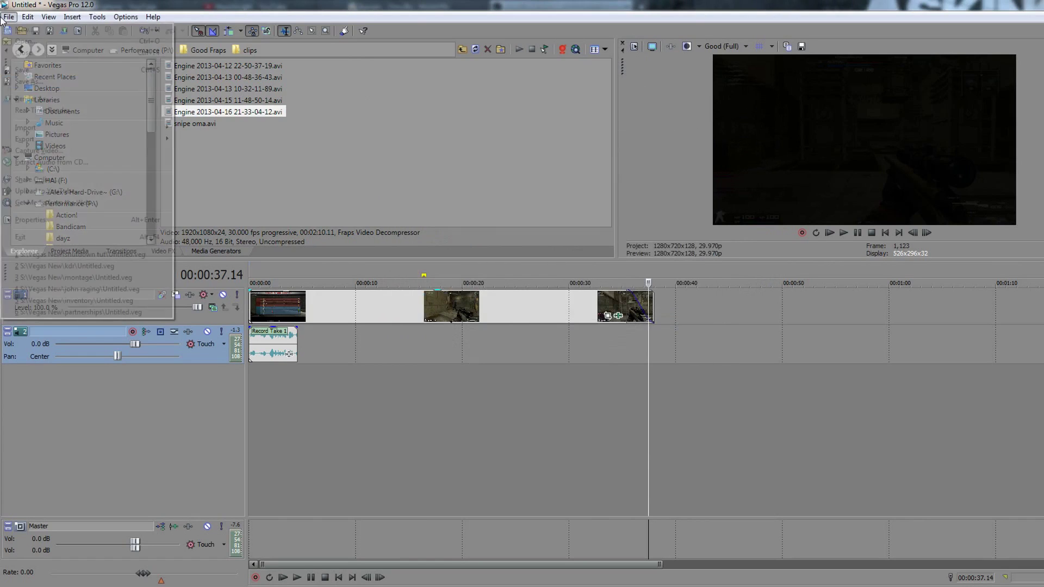
# - Reopen Render As and list all output formats instead of favourites only
pyautogui.click(25, 100)
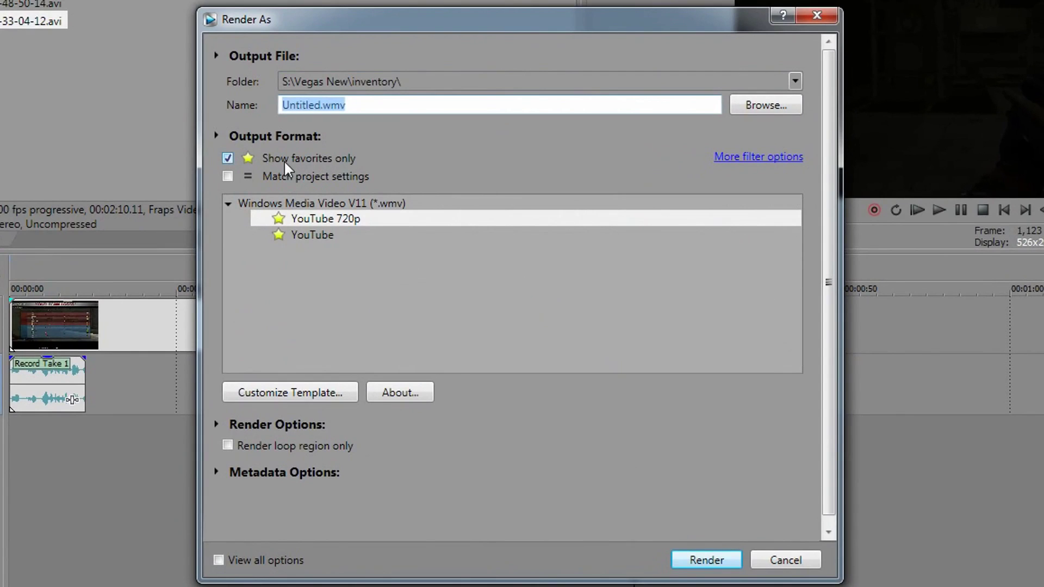
pyautogui.click(295, 220)
pyautogui.click(303, 231)
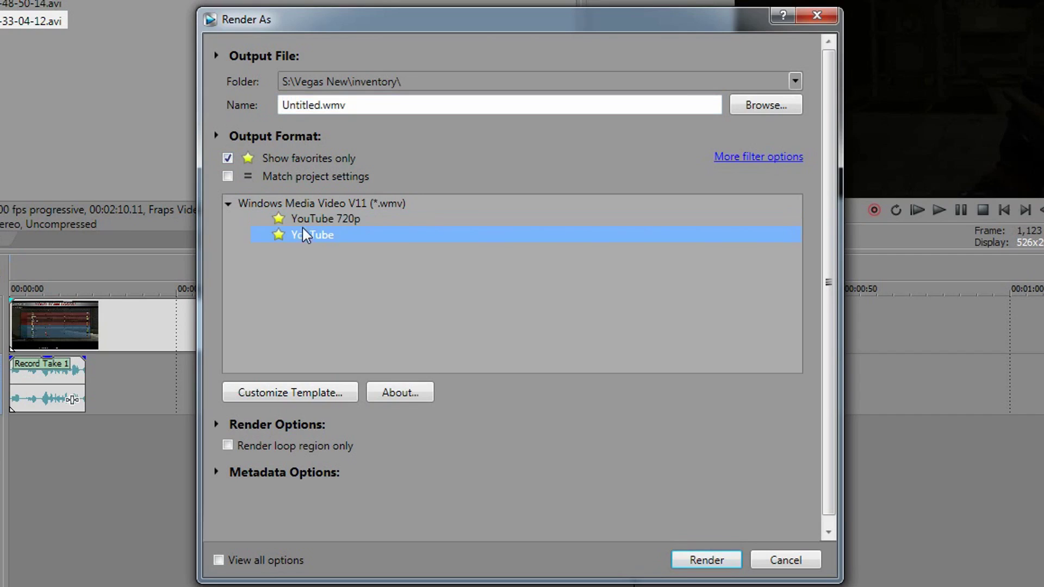
pyautogui.click(227, 158)
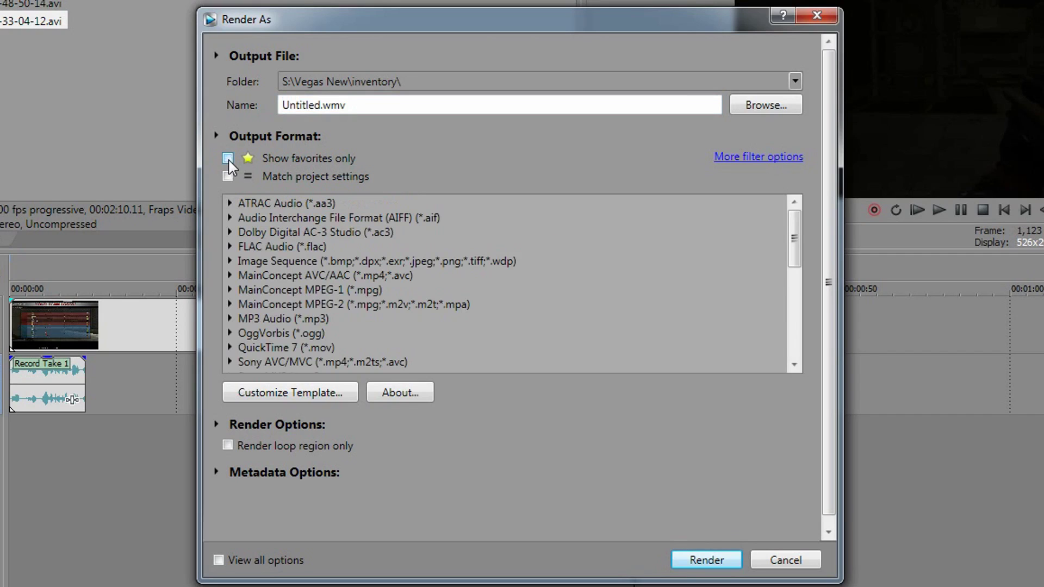
# - Choose the Windows Media Video V11 6 Mbps HD 720-30p Video template
pyautogui.click(324, 246)
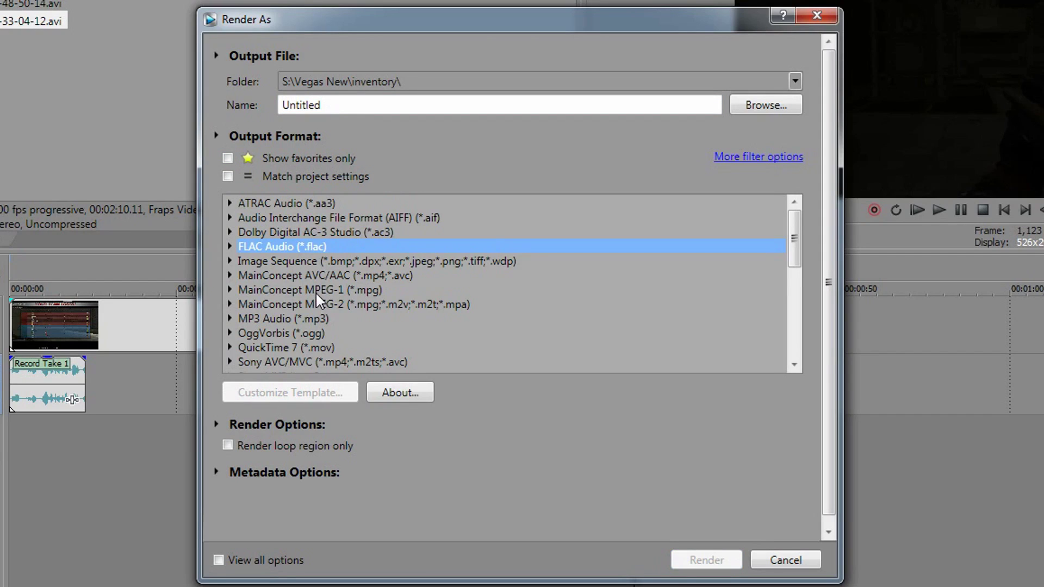
pyautogui.scroll(-1, 316, 291)
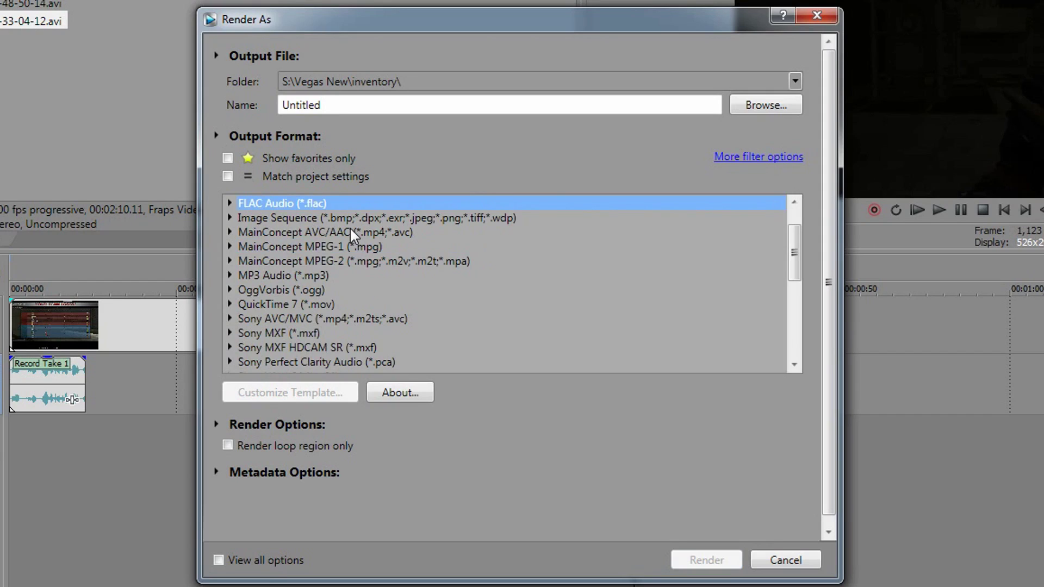
pyautogui.scroll(-5, 350, 229)
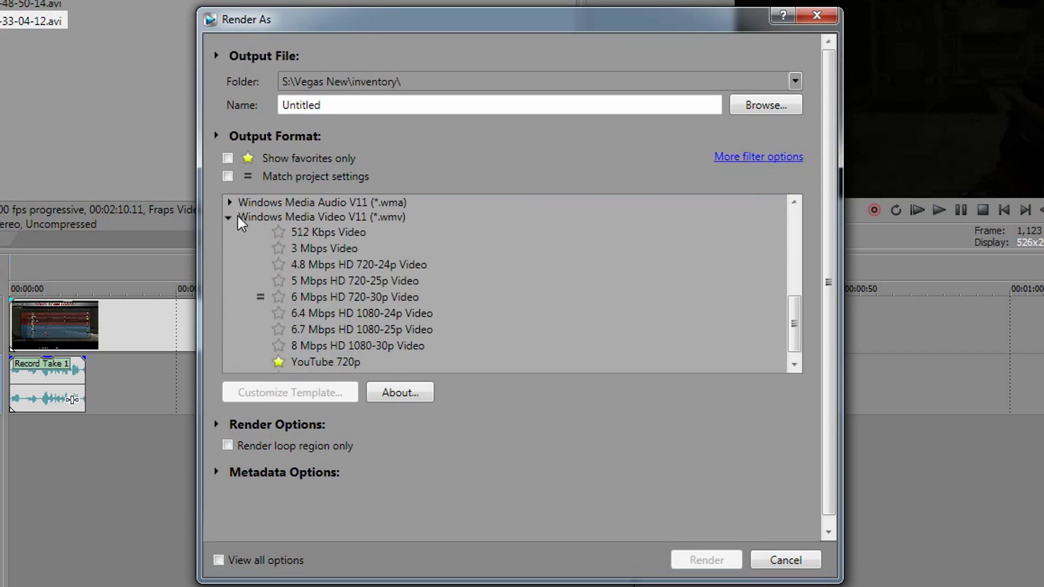
pyautogui.click(281, 216)
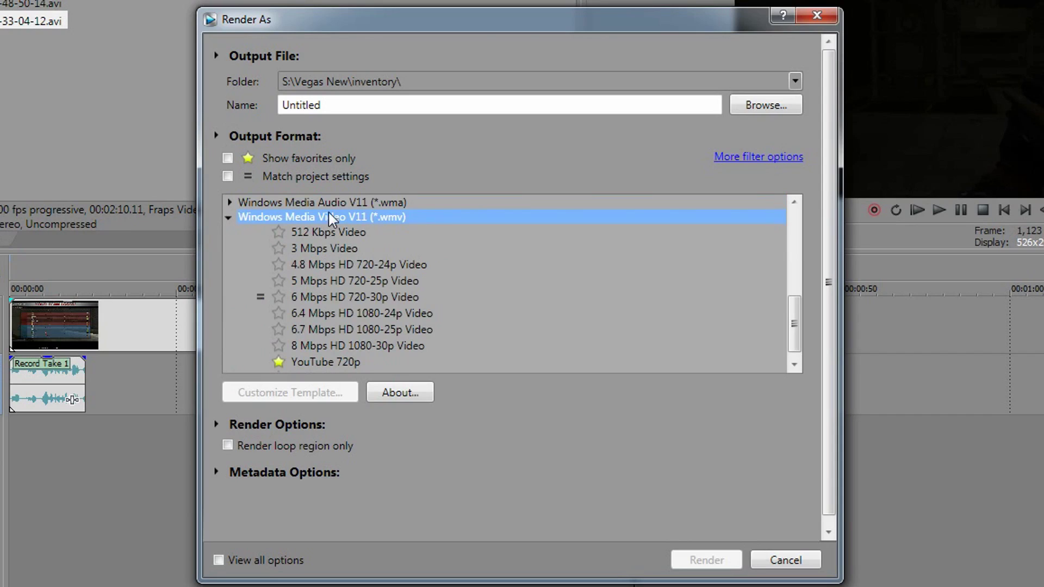
pyautogui.scroll(-1, 331, 225)
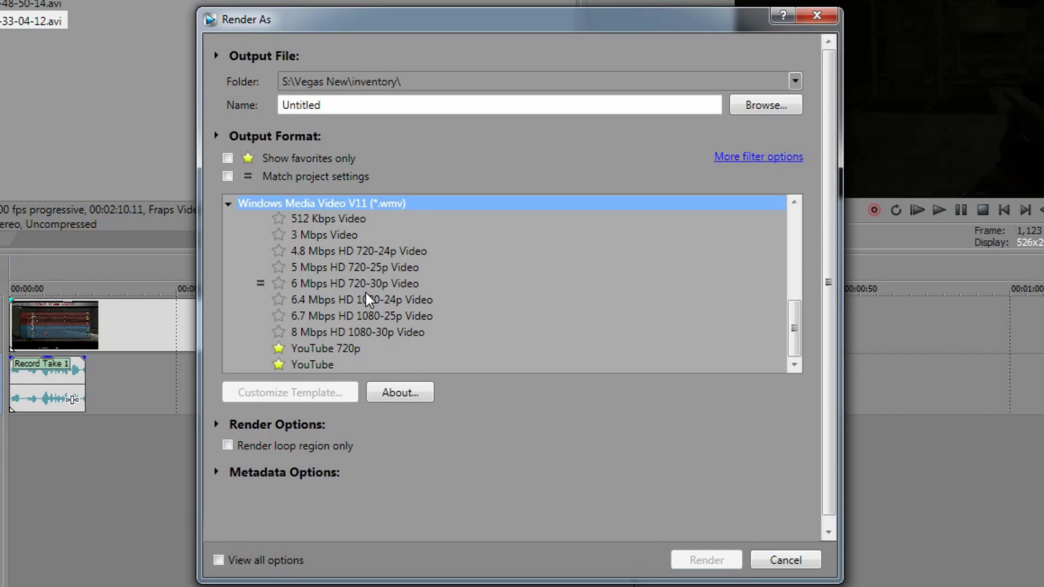
pyautogui.click(324, 285)
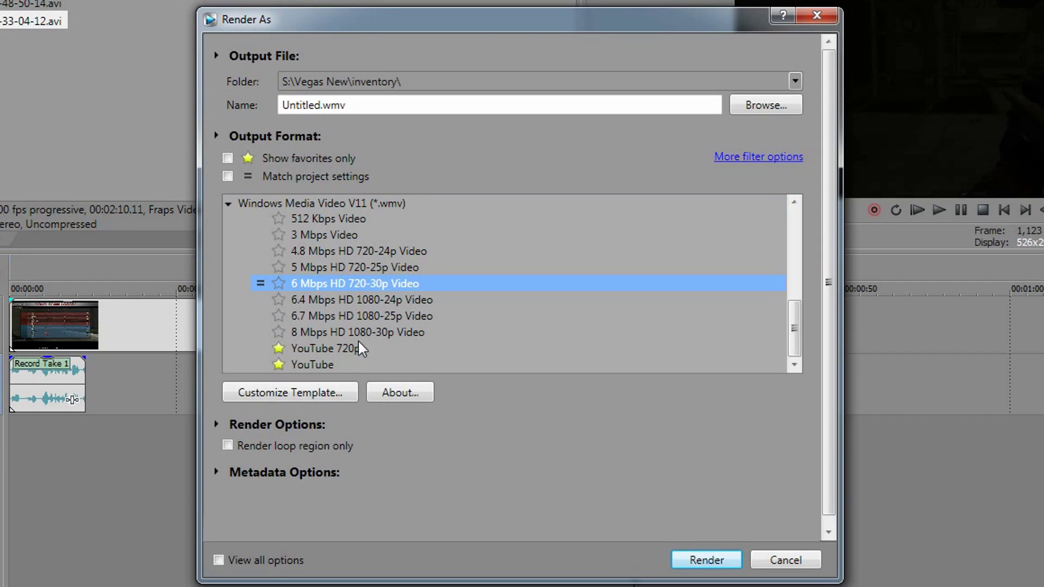
# - In the template's Custom Settings, raise Video smoothness to 95
pyautogui.click(320, 394)
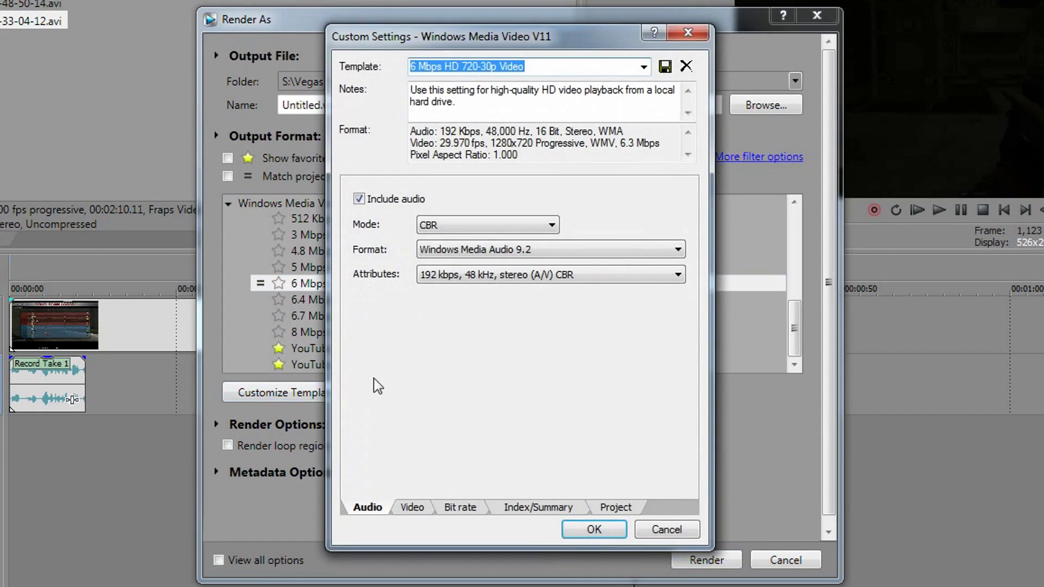
pyautogui.click(476, 282)
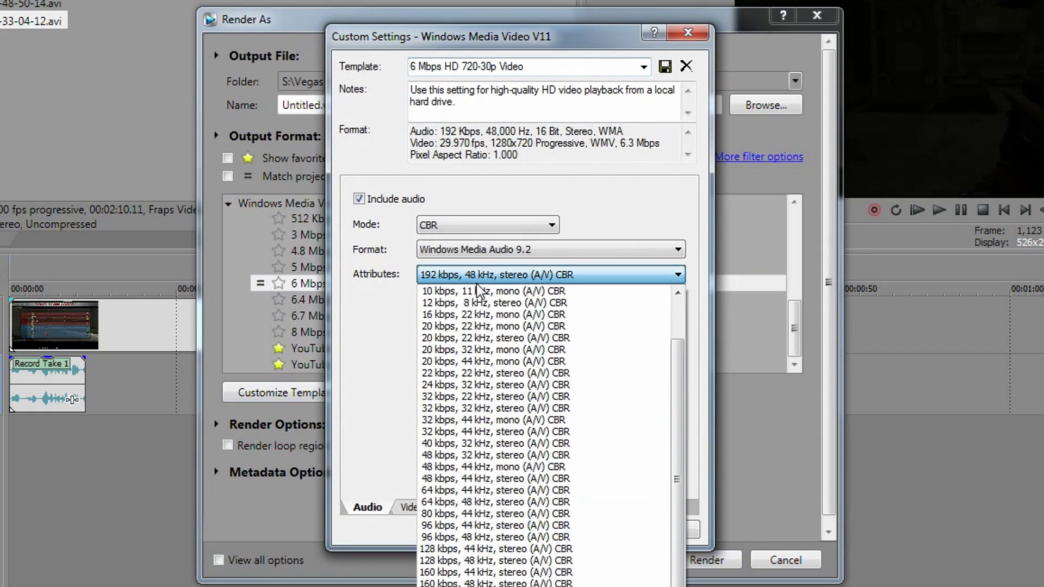
pyautogui.press('Escape')
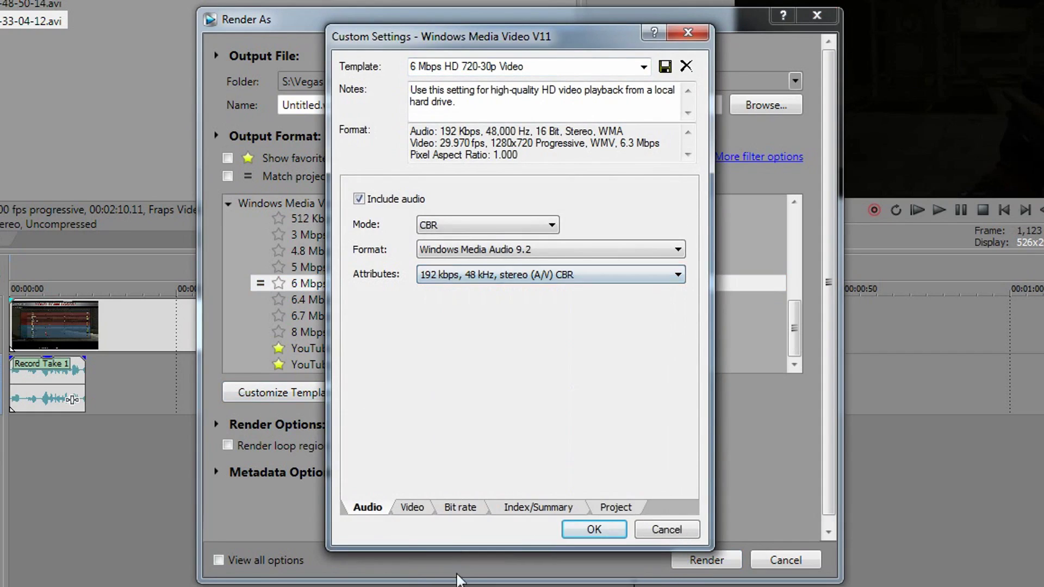
pyautogui.click(412, 507)
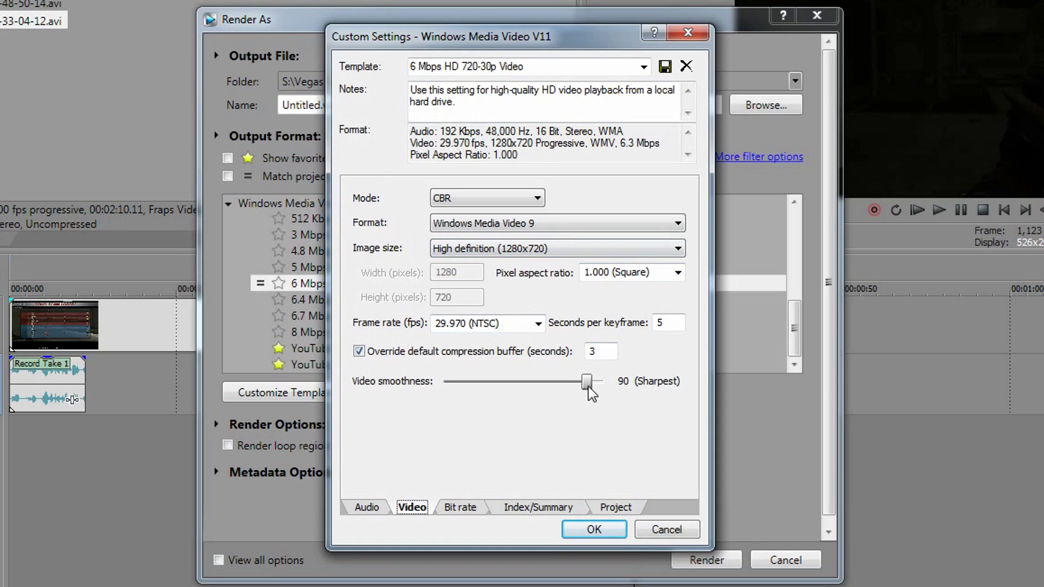
pyautogui.moveTo(589, 387); pyautogui.dragTo(592, 388)
# - Change the Internet/LAN target bit rate from 6 M to 10 M
pyautogui.click(477, 511)
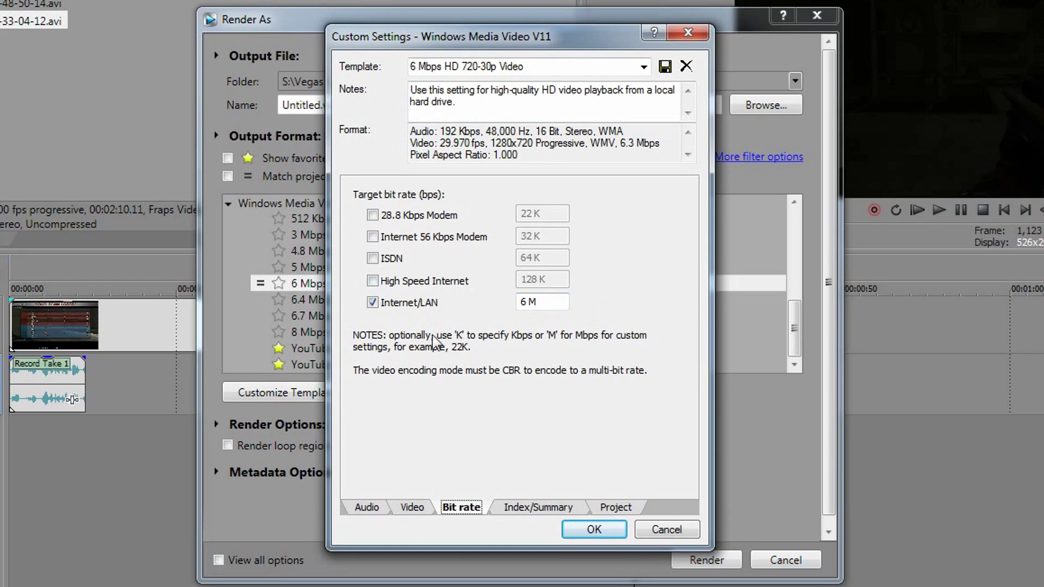
pyautogui.click(409, 507)
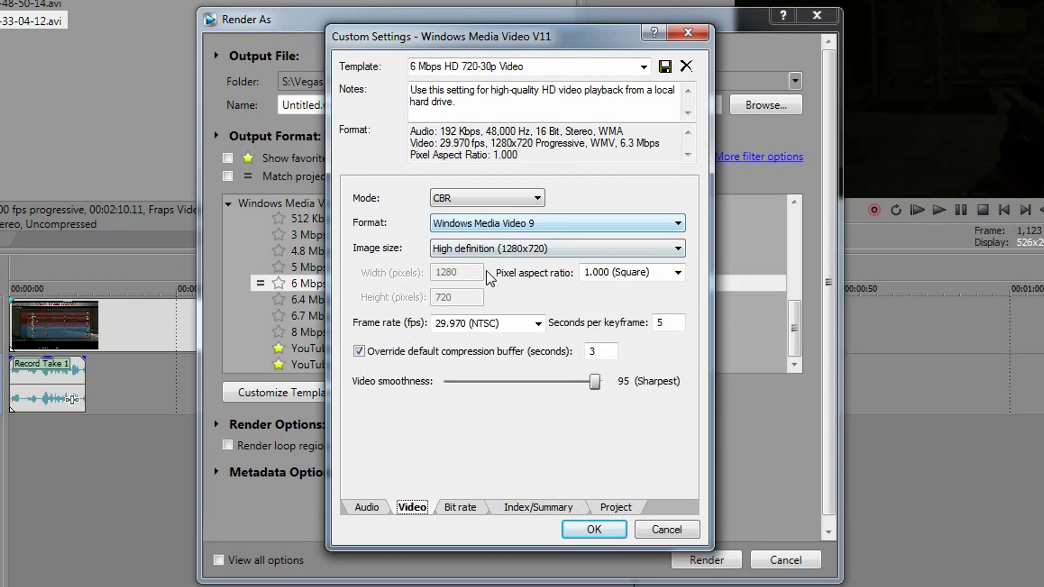
pyautogui.click(459, 508)
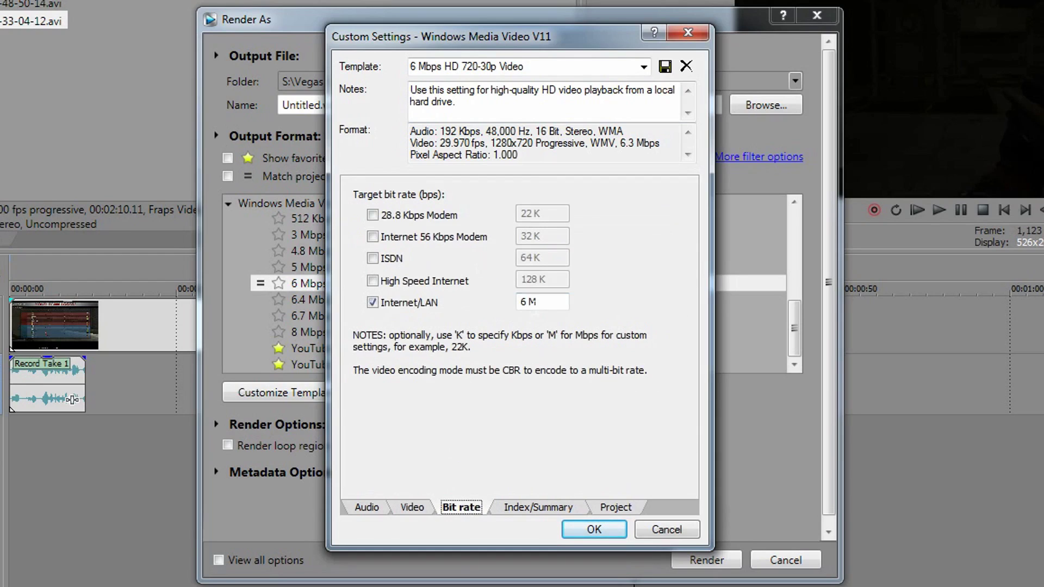
pyautogui.doubleClick(528, 302)
pyautogui.write('10M')
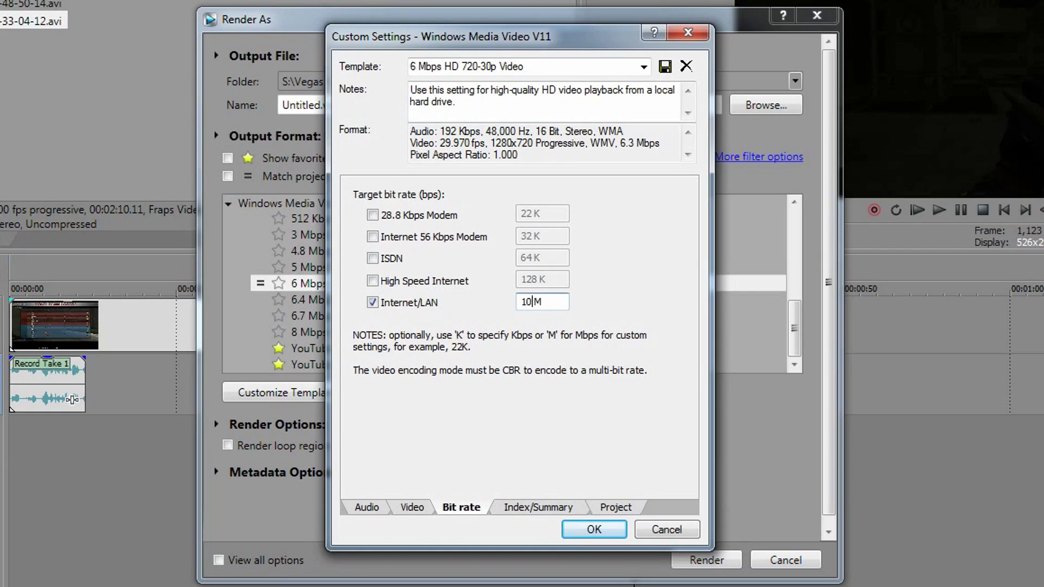
pyautogui.press('BackSpace')
pyautogui.write('5')
pyautogui.press('BackSpace')
pyautogui.write('0')
# - Set Video rendering quality to Best on the Project tab
pyautogui.click(522, 507)
pyautogui.click(616, 506)
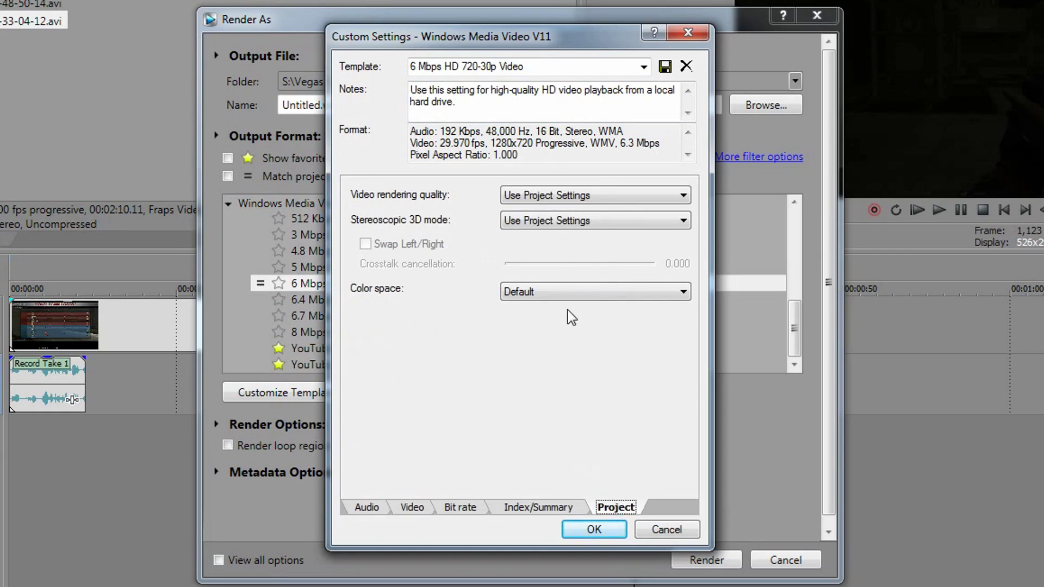
pyautogui.click(542, 195)
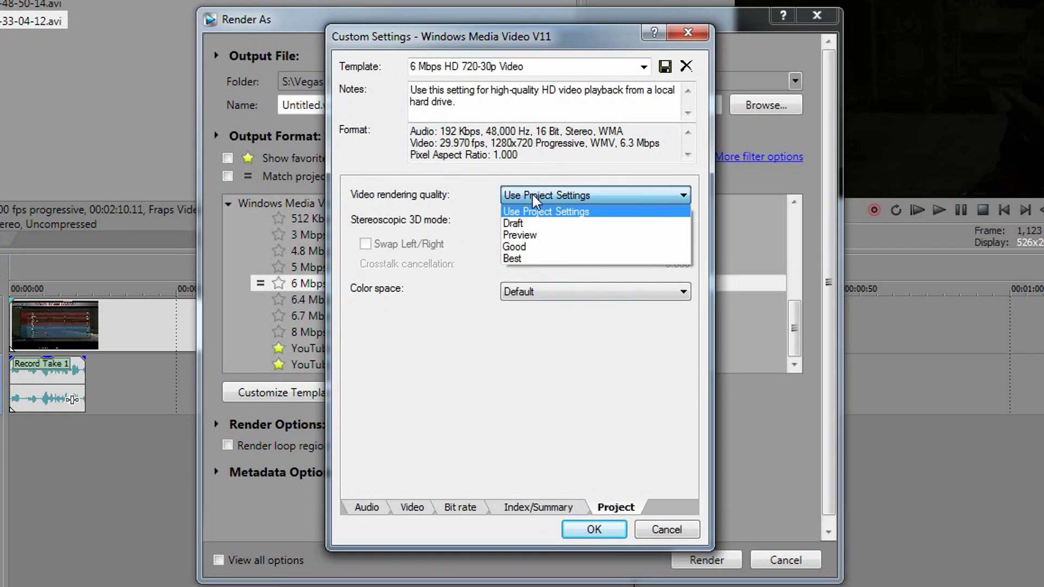
pyautogui.click(527, 261)
# - Save the custom settings as template 'youtube tutorial' and confirm
pyautogui.click(523, 67)
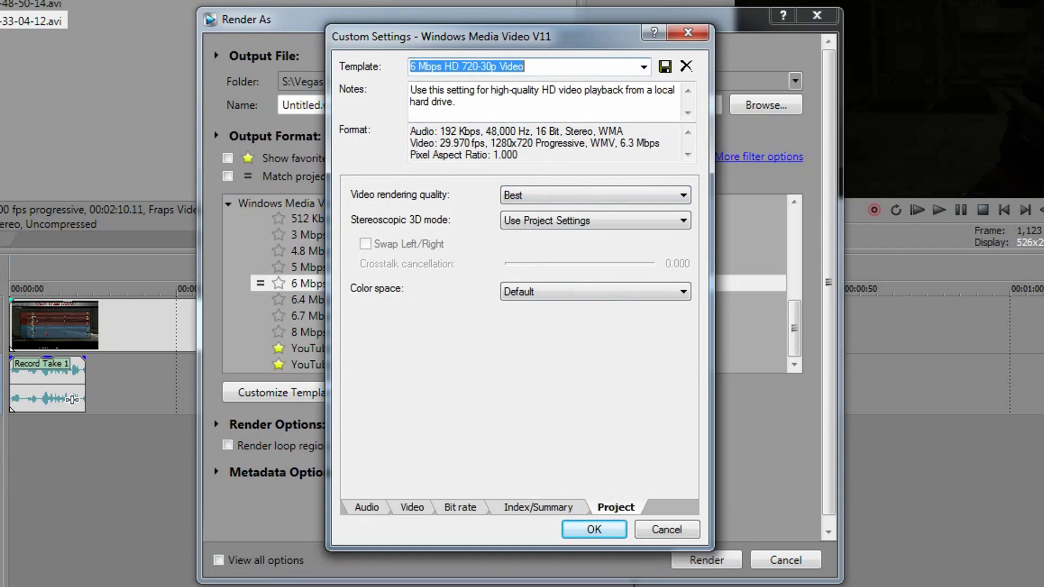
pyautogui.write('youtub')
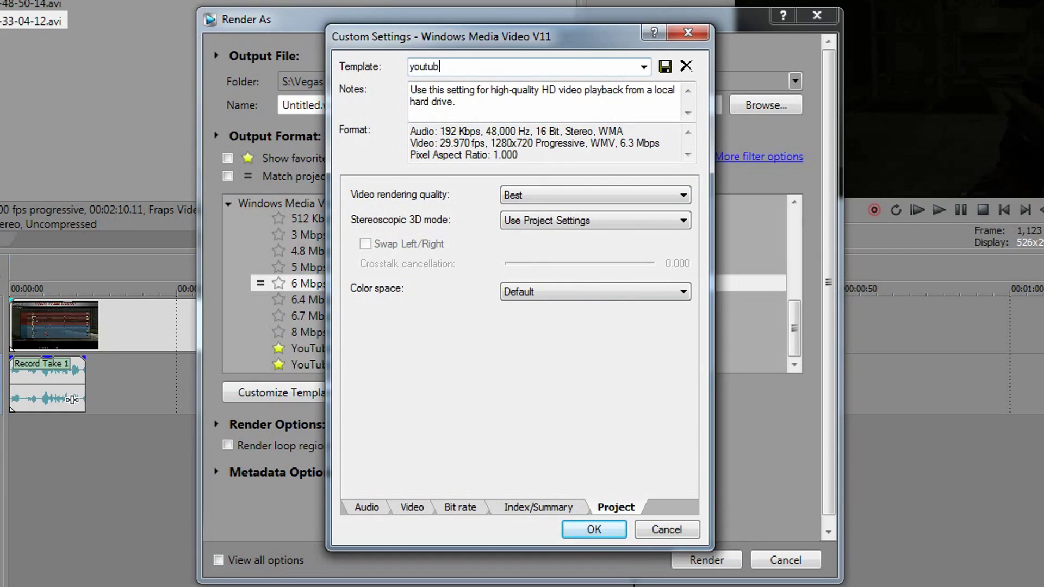
pyautogui.write('e tutorial')
pyautogui.click(664, 66)
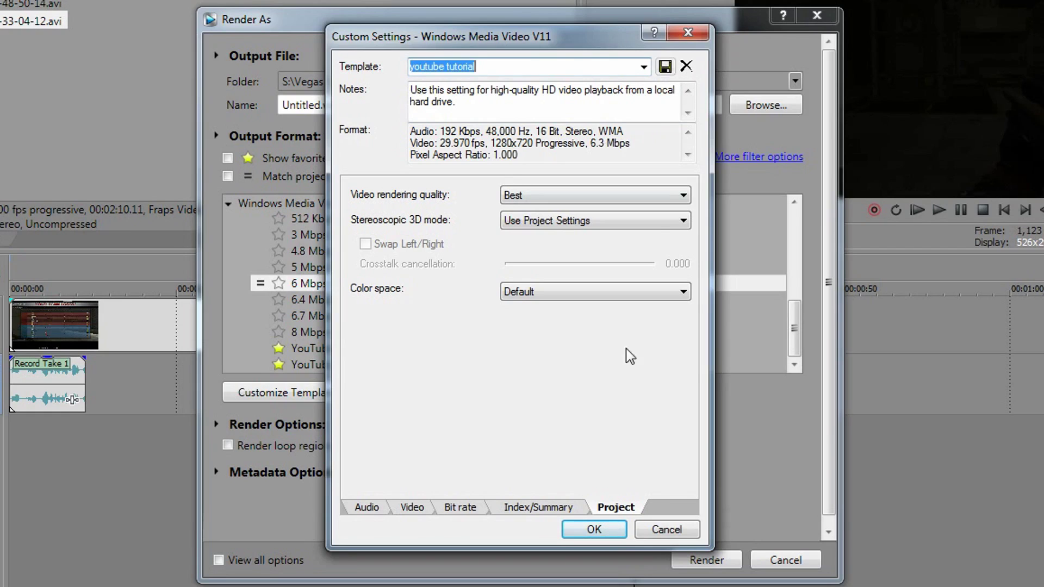
pyautogui.click(594, 530)
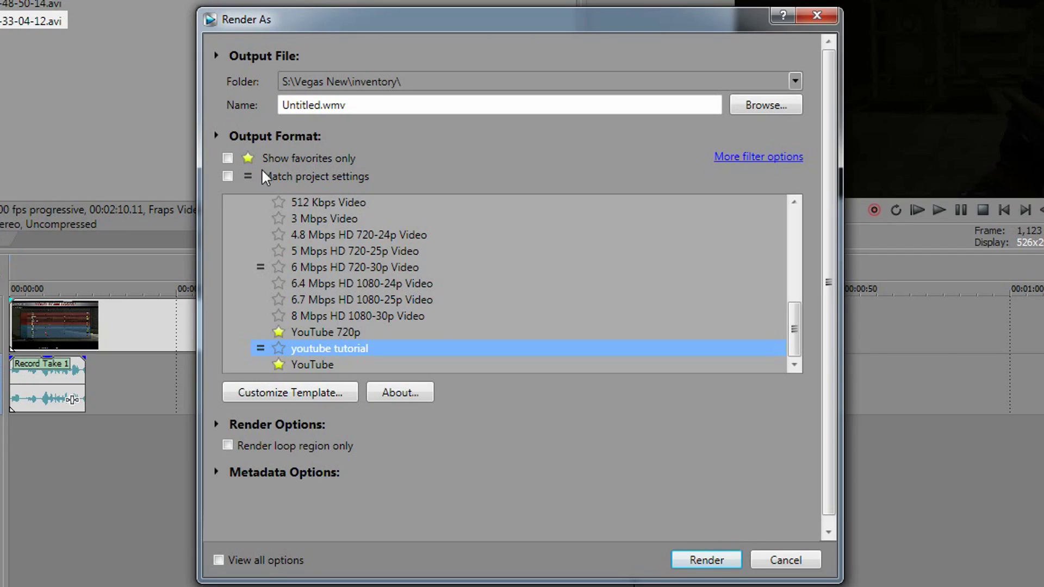
# - Star the youtube tutorial template and tick Show favorites only
pyautogui.click(279, 348)
pyautogui.click(227, 158)
pyautogui.click(228, 158)
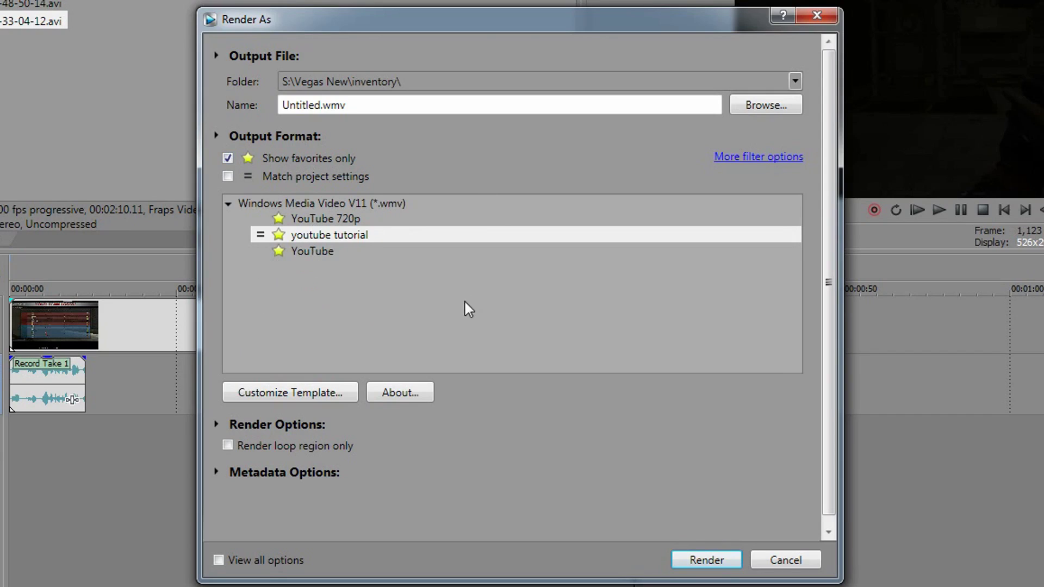
# - Start a render with youtube tutorial, declining to overwrite the existing Untitled.wmv
pyautogui.click(317, 234)
pyautogui.click(707, 562)
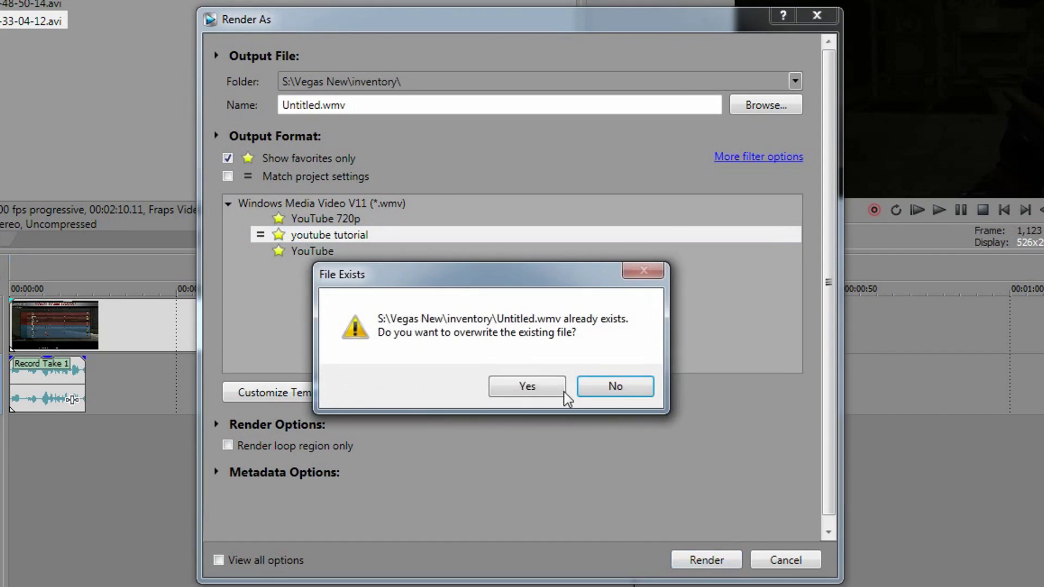
pyautogui.click(617, 388)
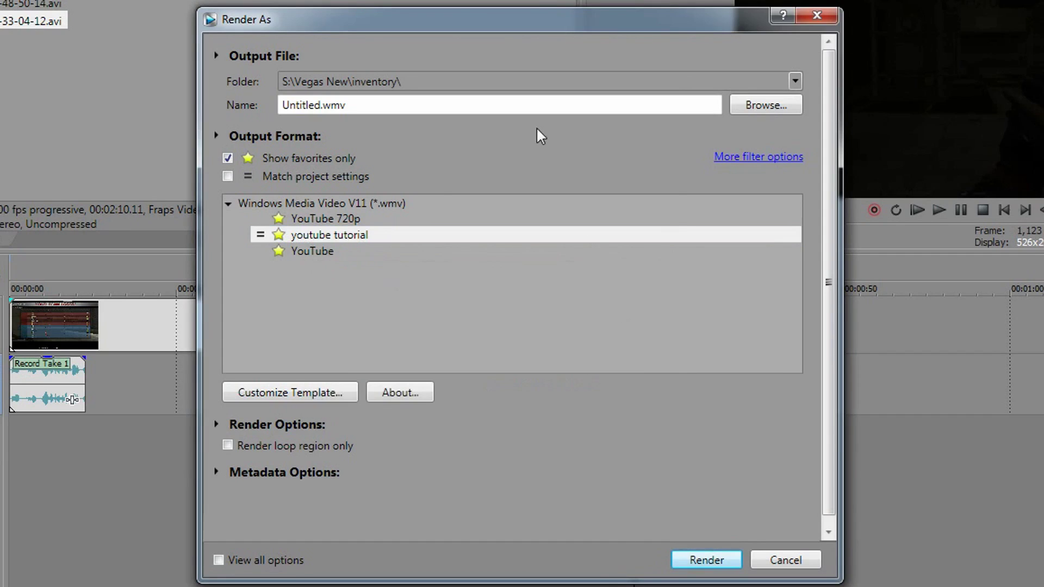
# - Set the output folder to S:\Vegas New, start rendering, then cancel near 5%
pyautogui.click(777, 107)
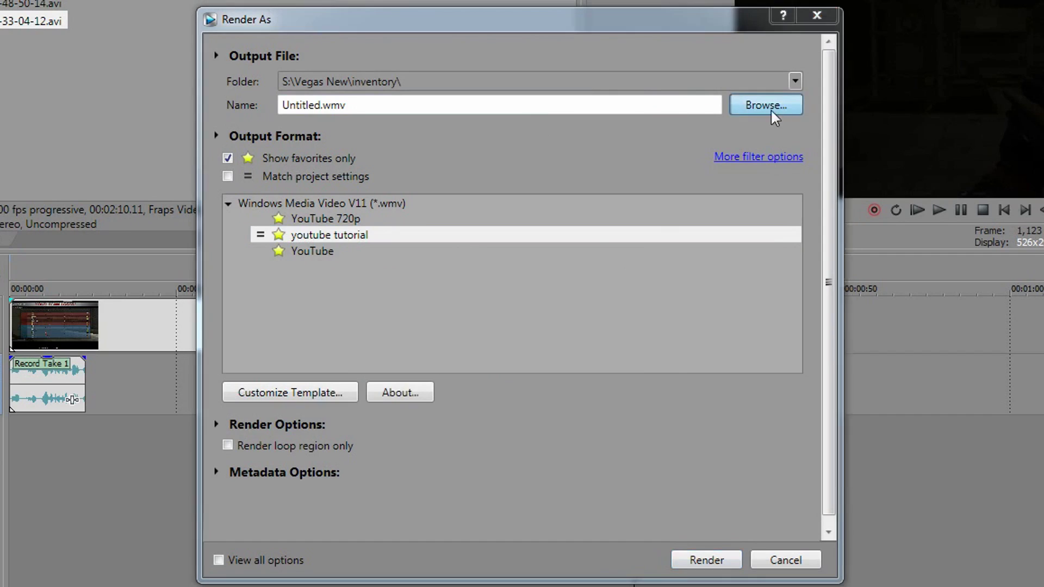
pyautogui.click(480, 73)
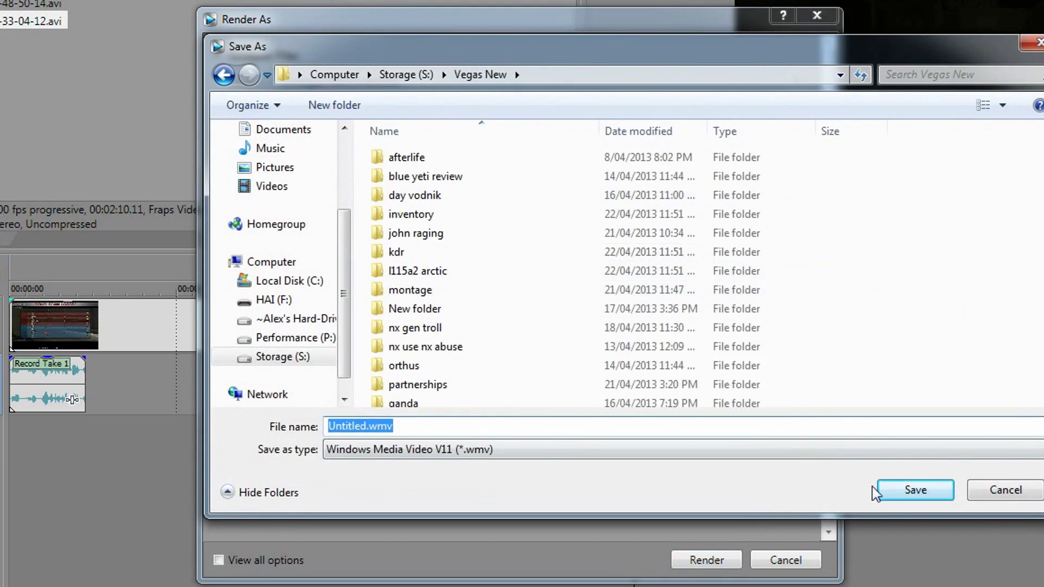
pyautogui.click(914, 489)
pyautogui.click(701, 560)
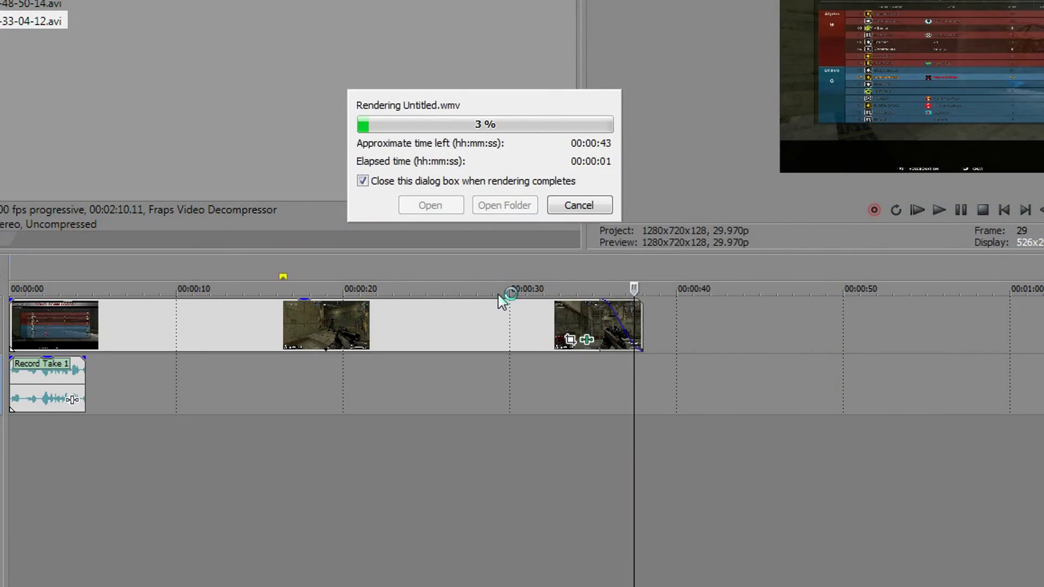
pyautogui.click(579, 206)
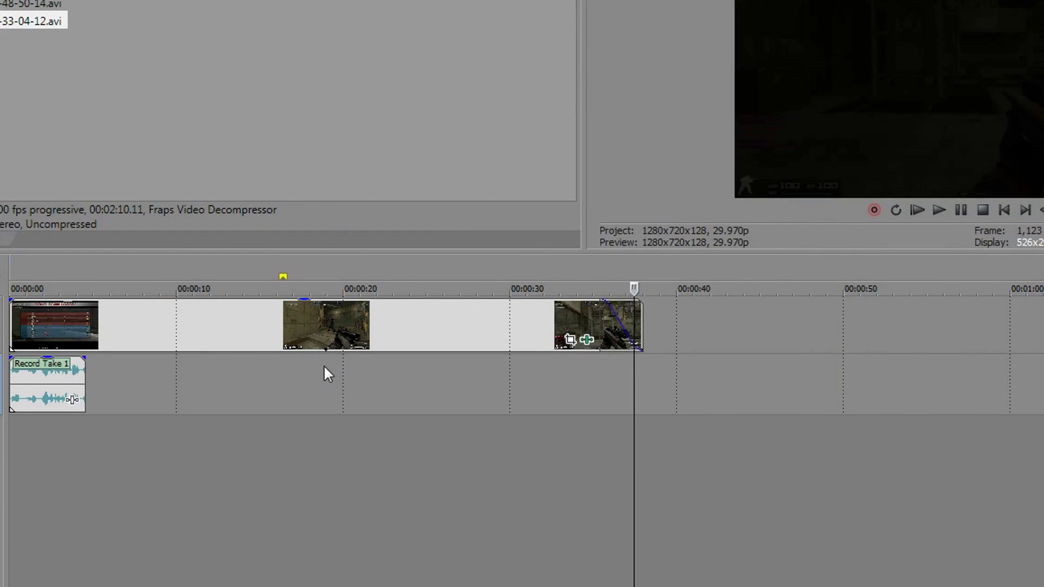
pyautogui.scroll(-2, 342, 365)
# - Mark a loop region from about 00:00:25 to 00:00:27.5 and play it back
pyautogui.click(212, 384)
pyautogui.scroll(3, 285, 362)
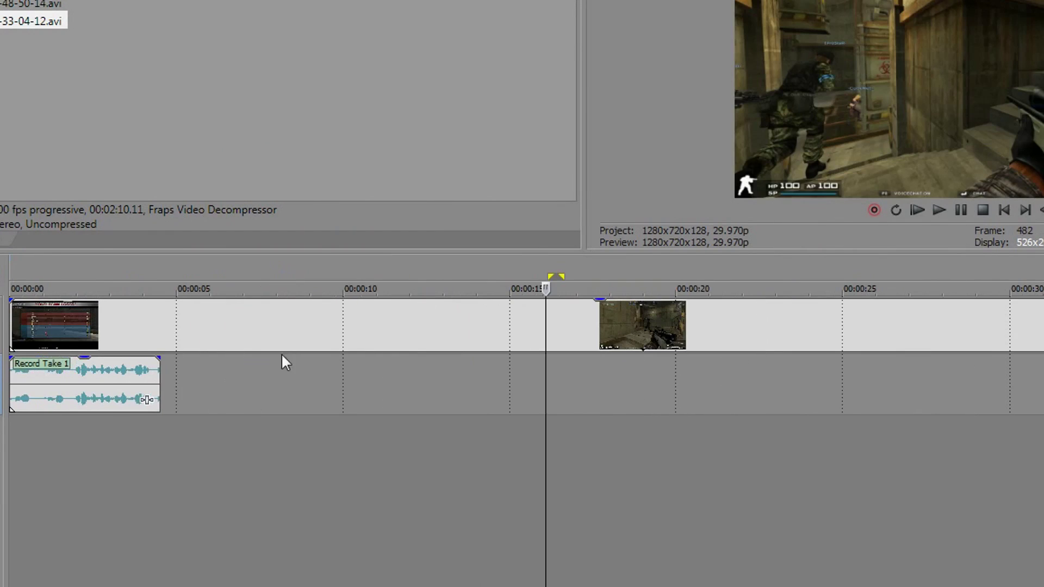
pyautogui.moveTo(564, 276); pyautogui.dragTo(930, 277)
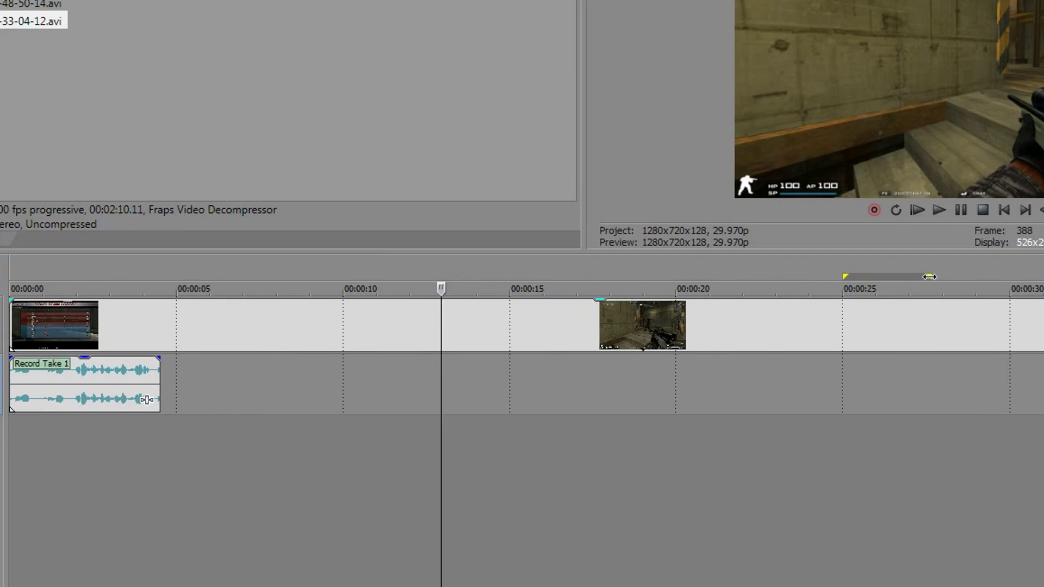
pyautogui.click(845, 406)
pyautogui.press('space')
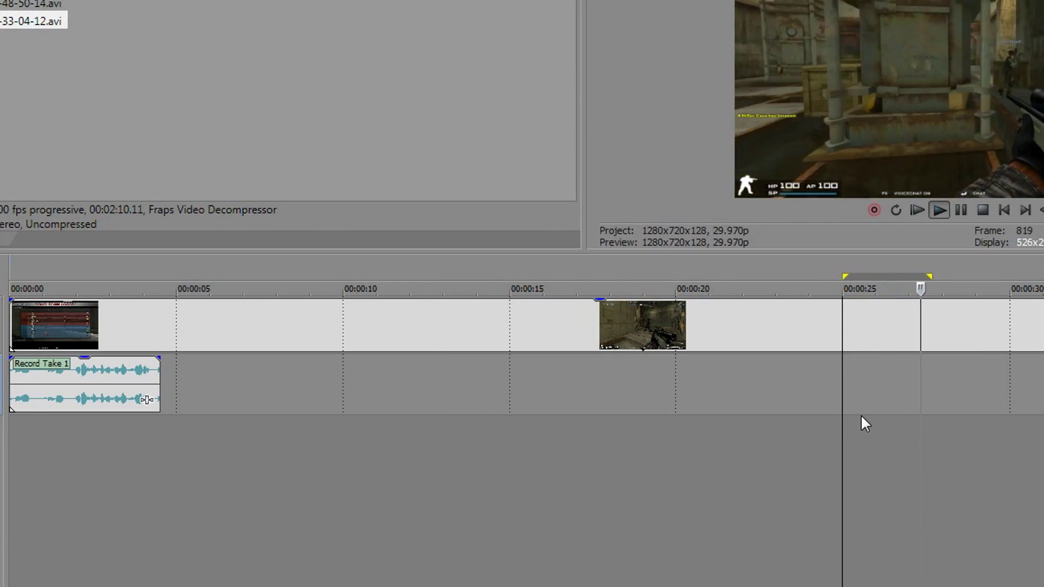
pyautogui.press('space')
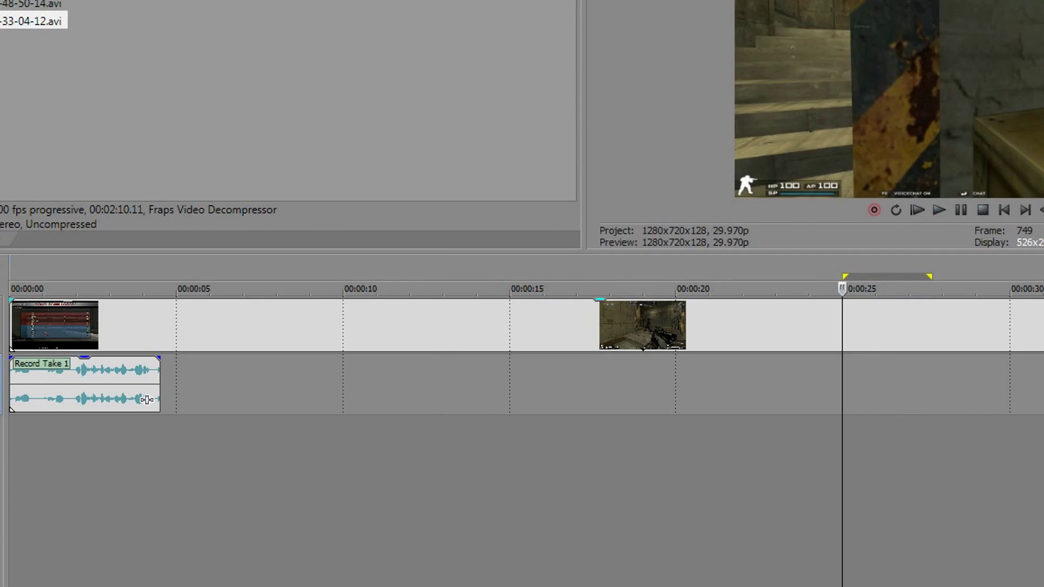
# - Render just the loop region with the youtube tutorial template to Untitled.wmv
pyautogui.click(246, 130)
pyautogui.click(348, 240)
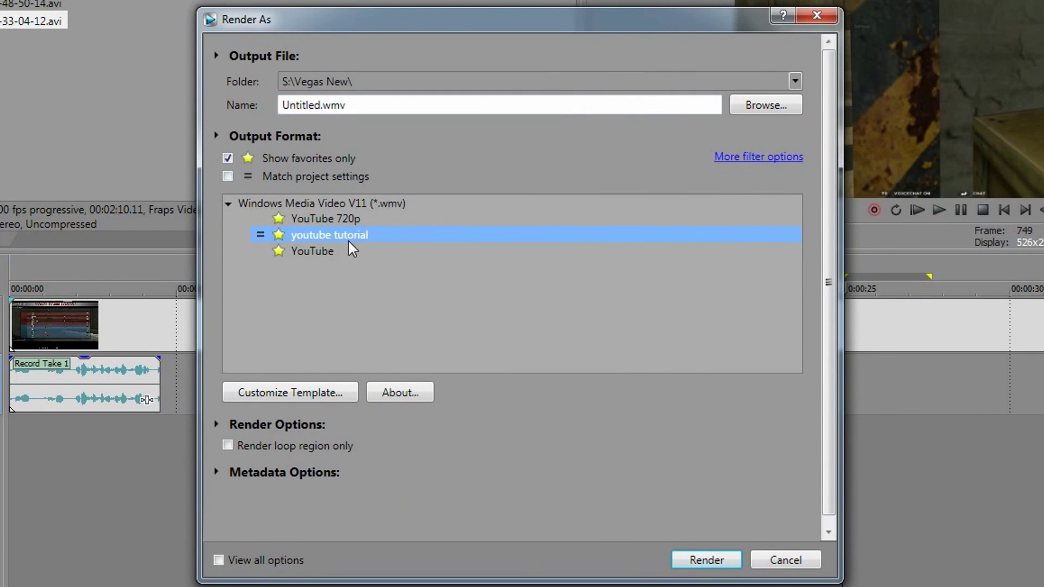
pyautogui.click(228, 447)
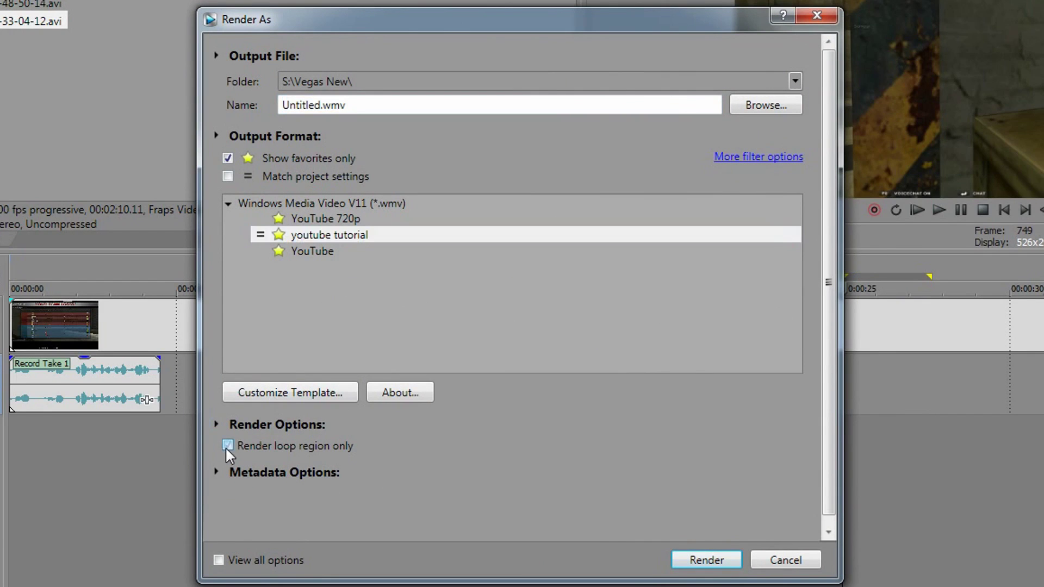
pyautogui.click(360, 246)
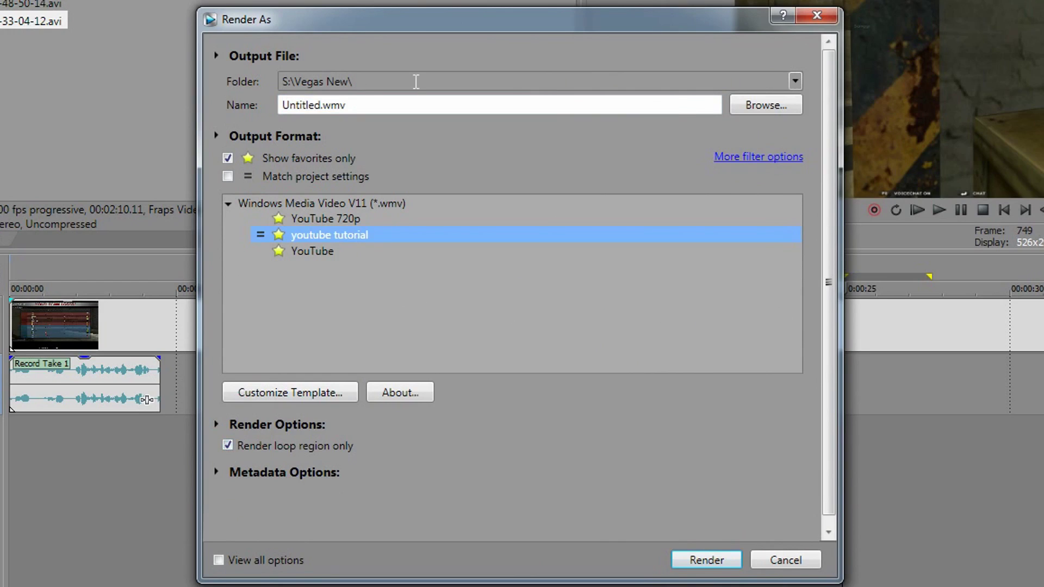
pyautogui.moveTo(408, 30); pyautogui.dragTo(0, 114)
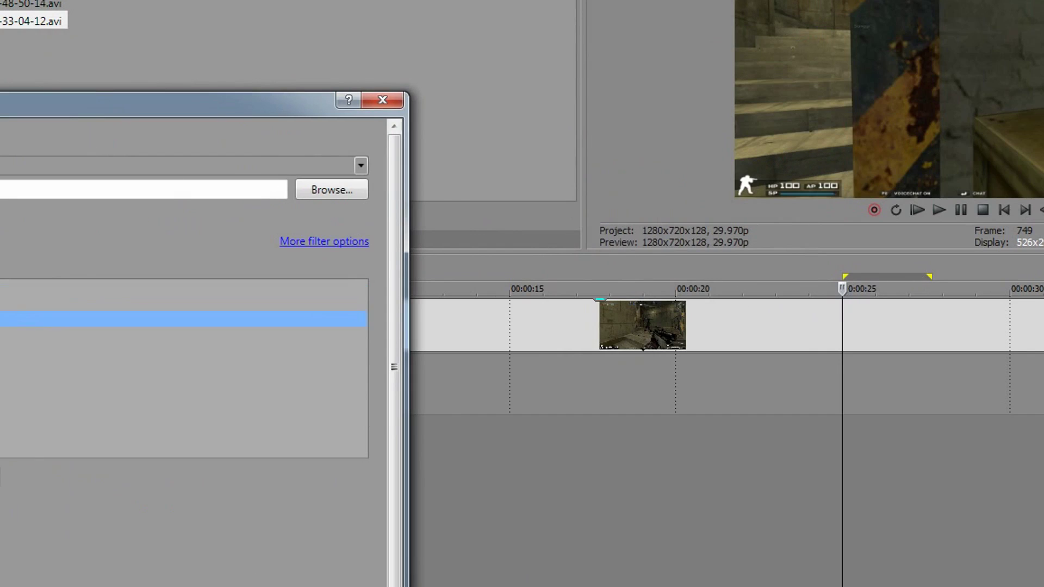
pyautogui.click(361, 544)
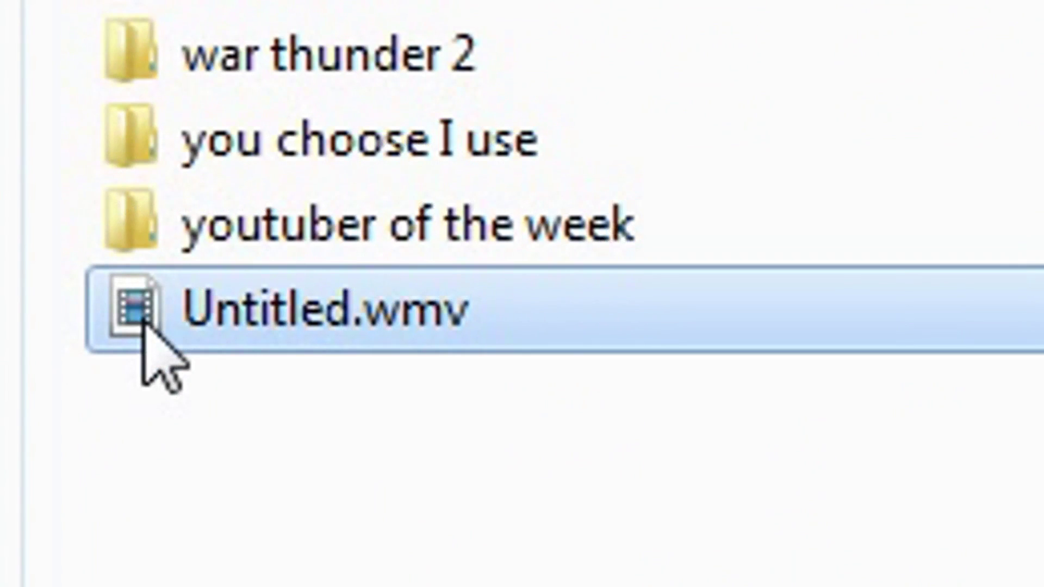
pyautogui.rightClick(145, 325)
pyautogui.click(310, 240)
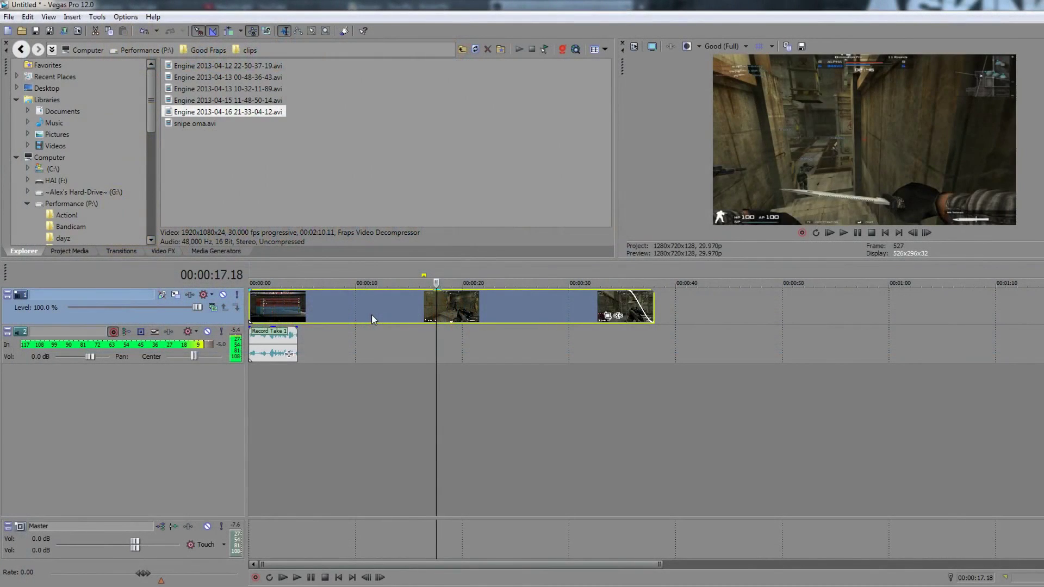
# - With the playhead at 00:00:11.15, add Sony Color Corrector to the gameplay clip and select Sony Color Curves
pyautogui.click(371, 315)
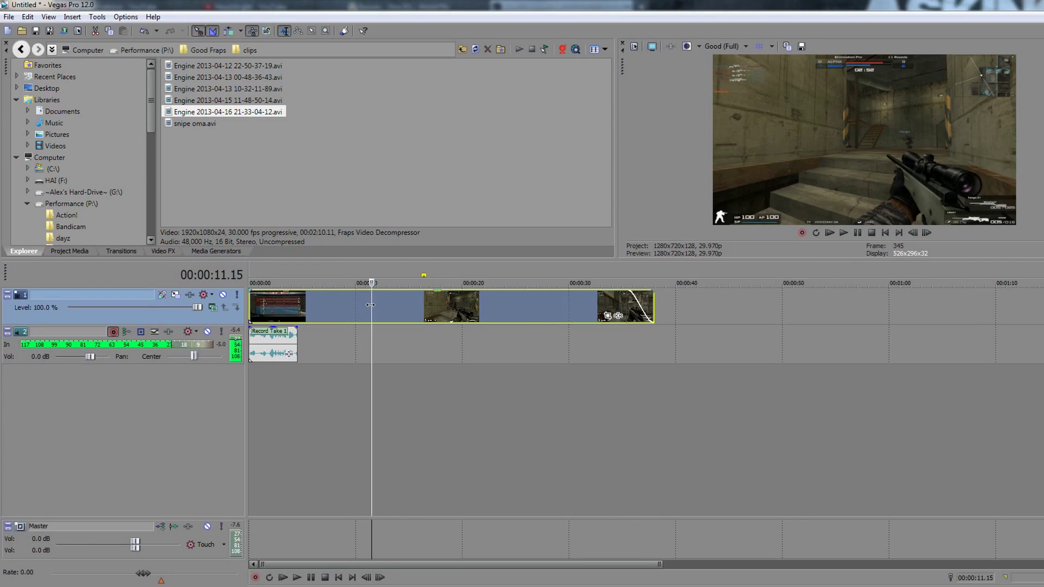
pyautogui.rightClick(370, 304)
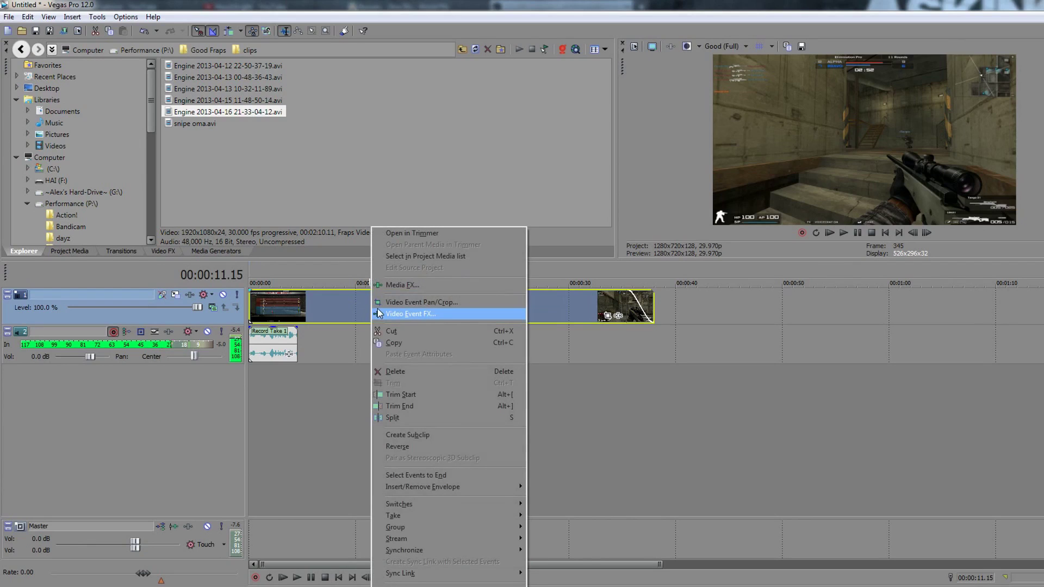
pyautogui.click(378, 309)
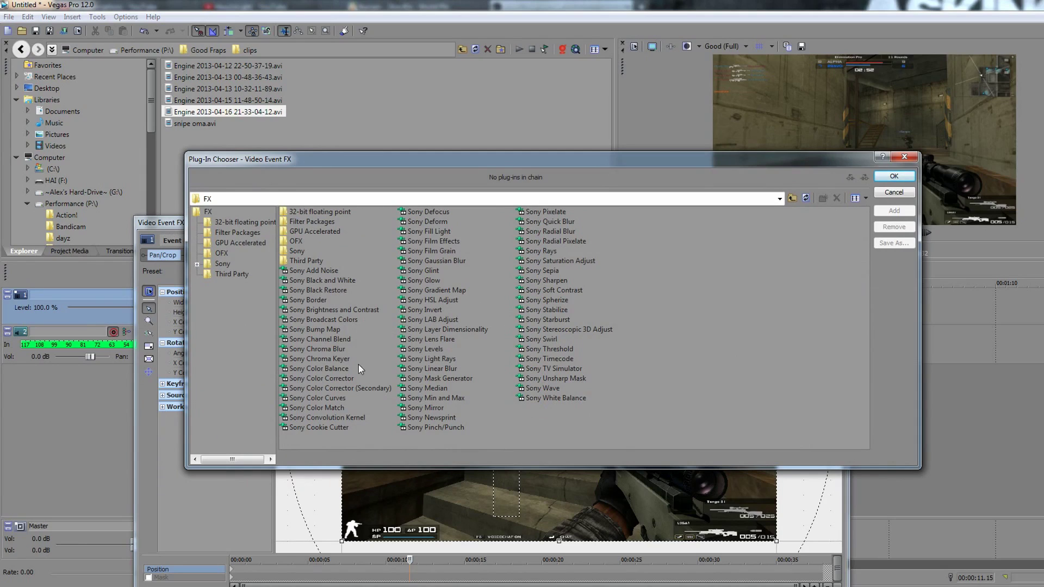
pyautogui.click(321, 379)
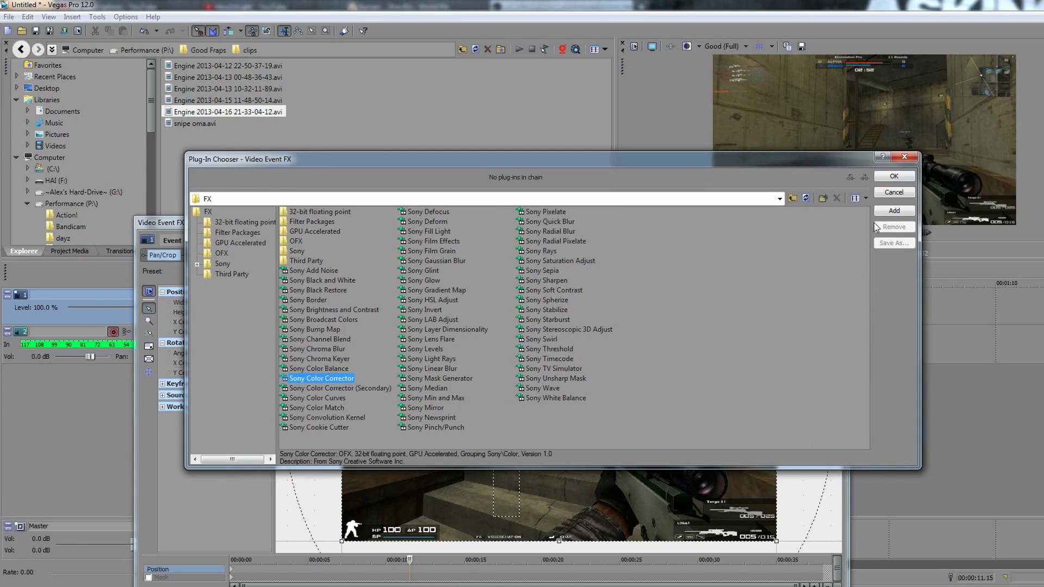
pyautogui.click(892, 213)
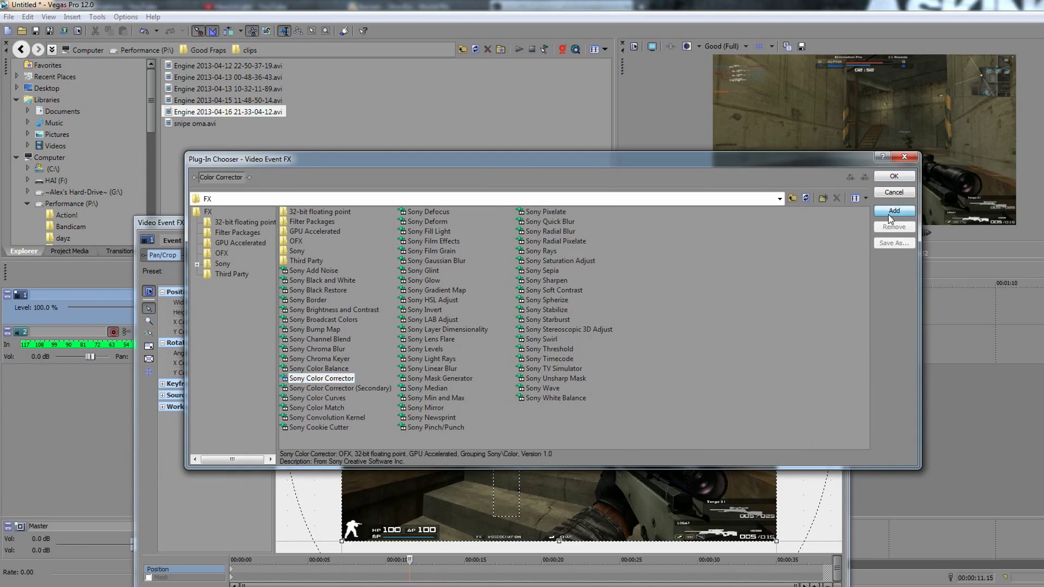
pyautogui.click(318, 398)
# - Add Color Curves after Color Corrector, then set the Color Corrector Saturation to 1.300
pyautogui.click(903, 213)
pyautogui.click(895, 177)
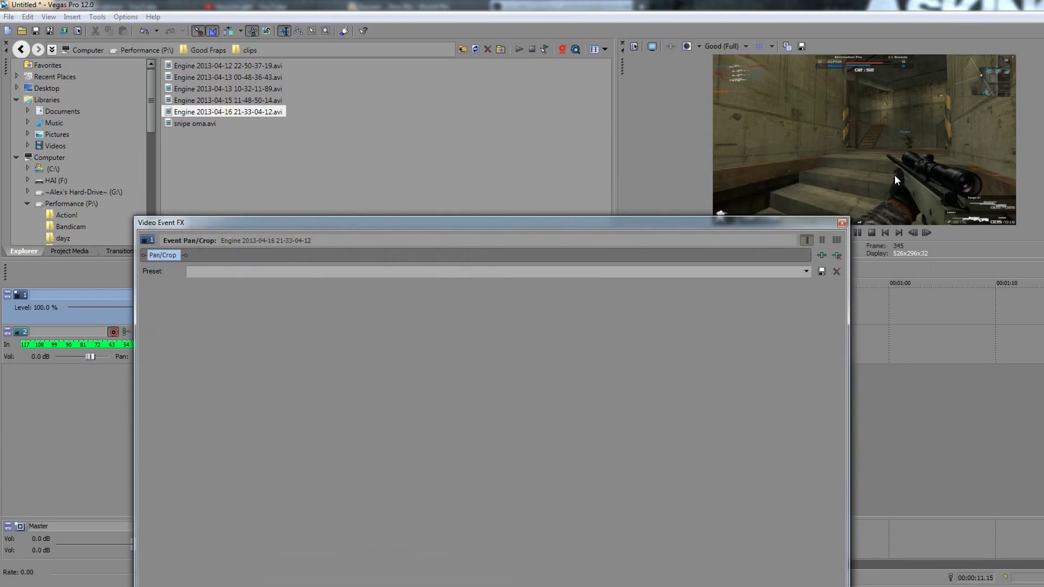
pyautogui.moveTo(486, 226); pyautogui.dragTo(501, 156)
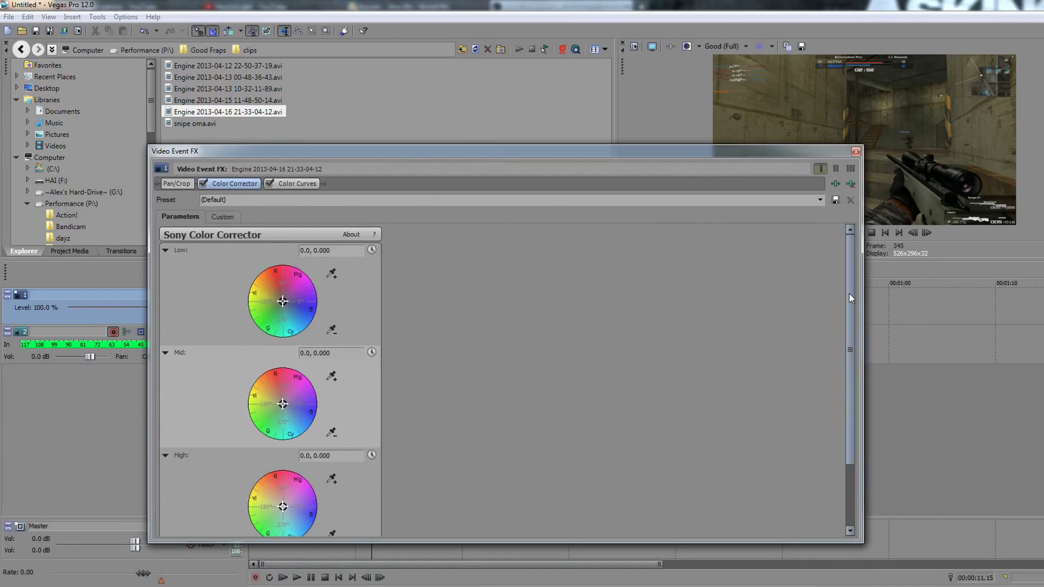
pyautogui.moveTo(850, 292); pyautogui.dragTo(847, 361)
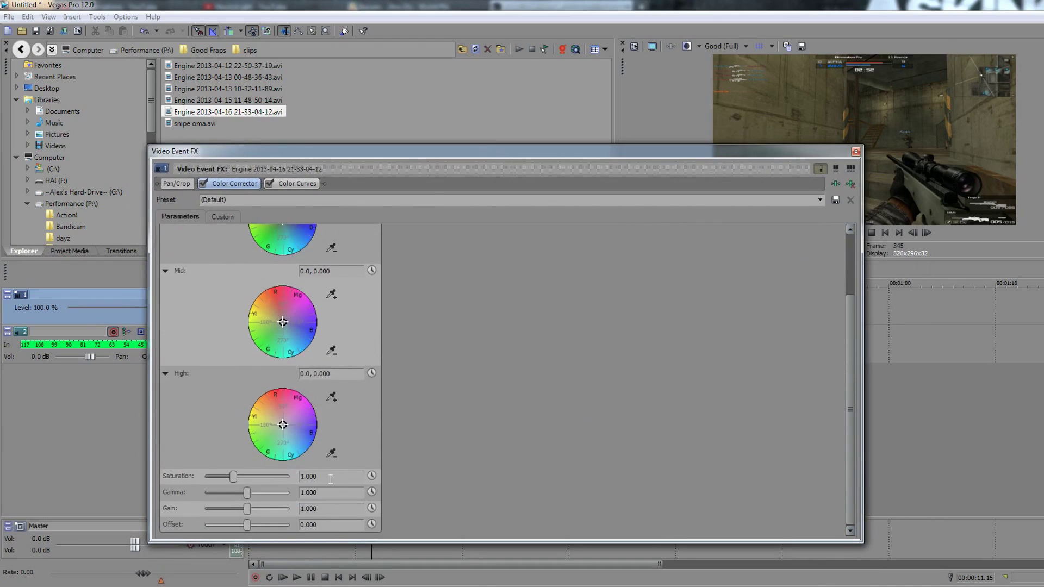
pyautogui.moveTo(310, 478); pyautogui.dragTo(306, 477)
pyautogui.click(329, 496)
# - Bypass the Color Corrector temporarily to compare the gameplay clip in the preview
pyautogui.moveTo(462, 151); pyautogui.dragTo(387, 326)
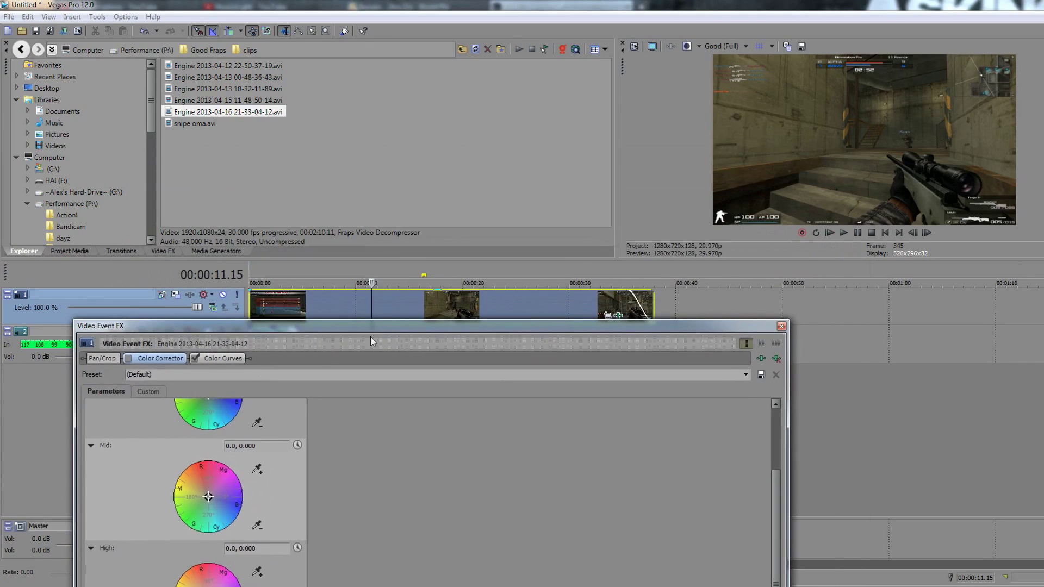
pyautogui.click(128, 359)
pyautogui.moveTo(350, 330); pyautogui.dragTo(415, 206)
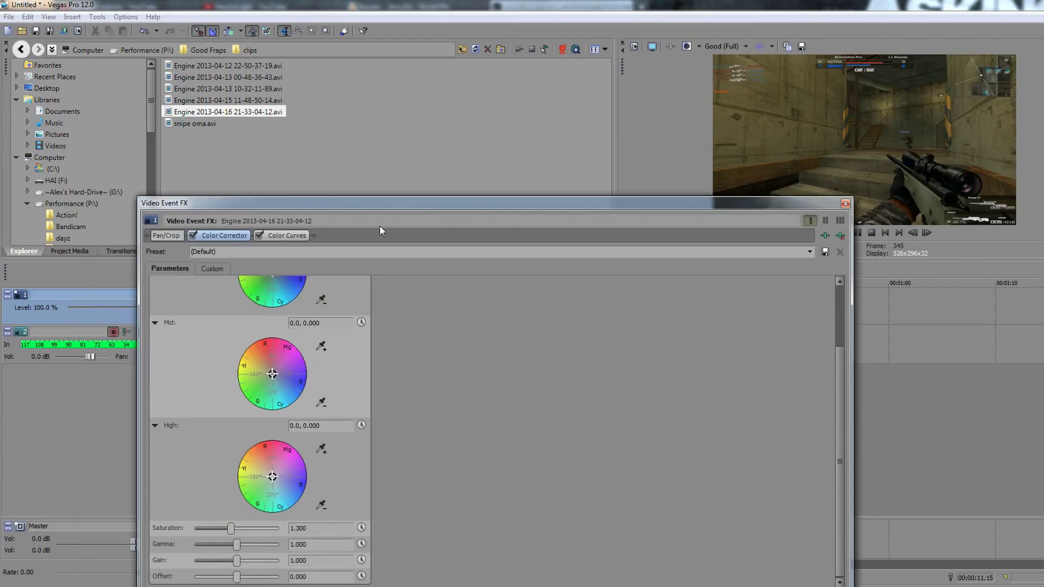
# - Bow the Color Curves RGB curve upward, compare with it off and on, then soften the top point
pyautogui.click(278, 239)
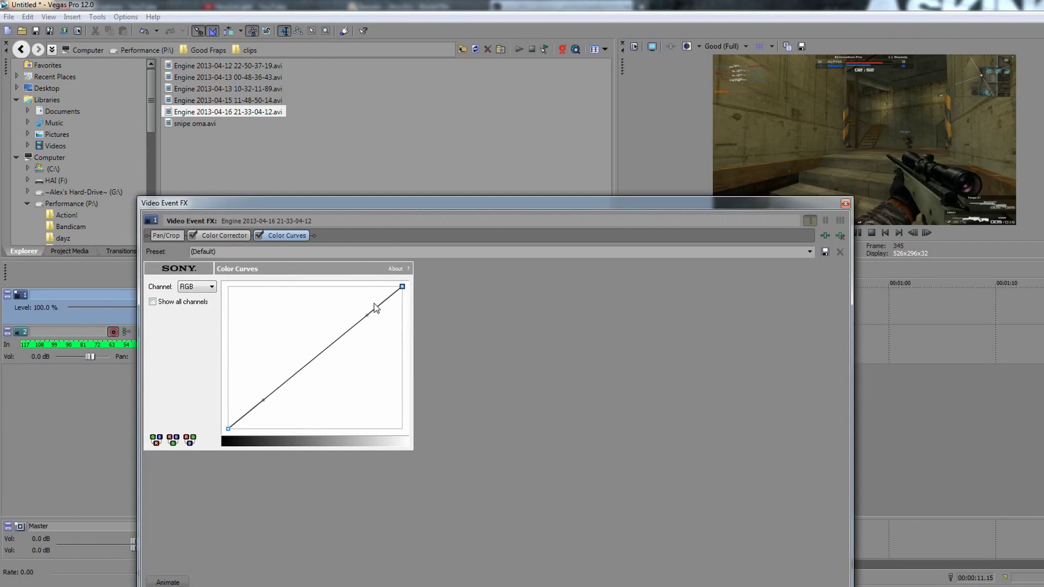
pyautogui.moveTo(366, 314); pyautogui.dragTo(373, 287)
pyautogui.click(260, 235)
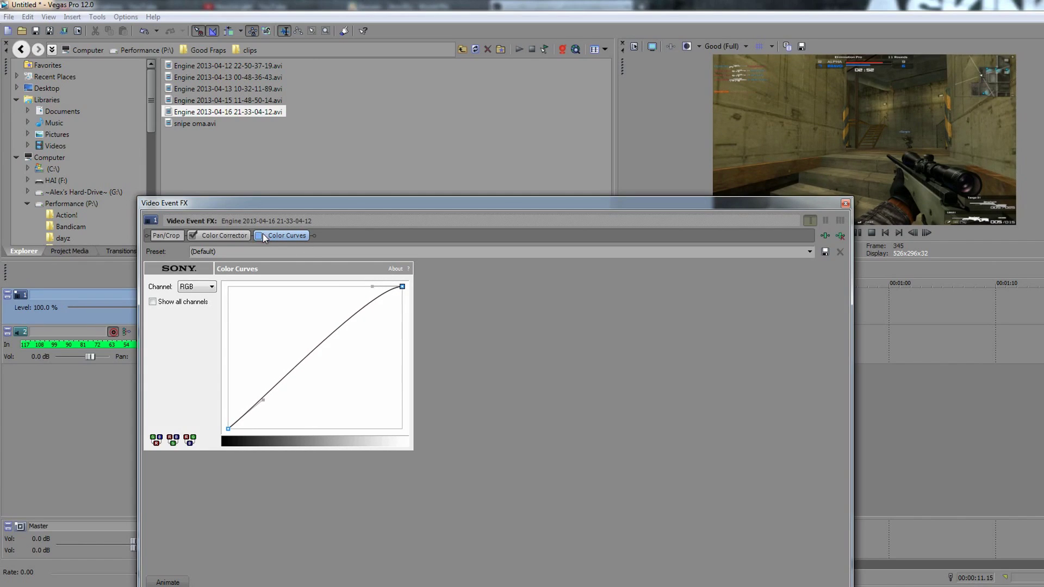
pyautogui.click(260, 236)
pyautogui.click(261, 236)
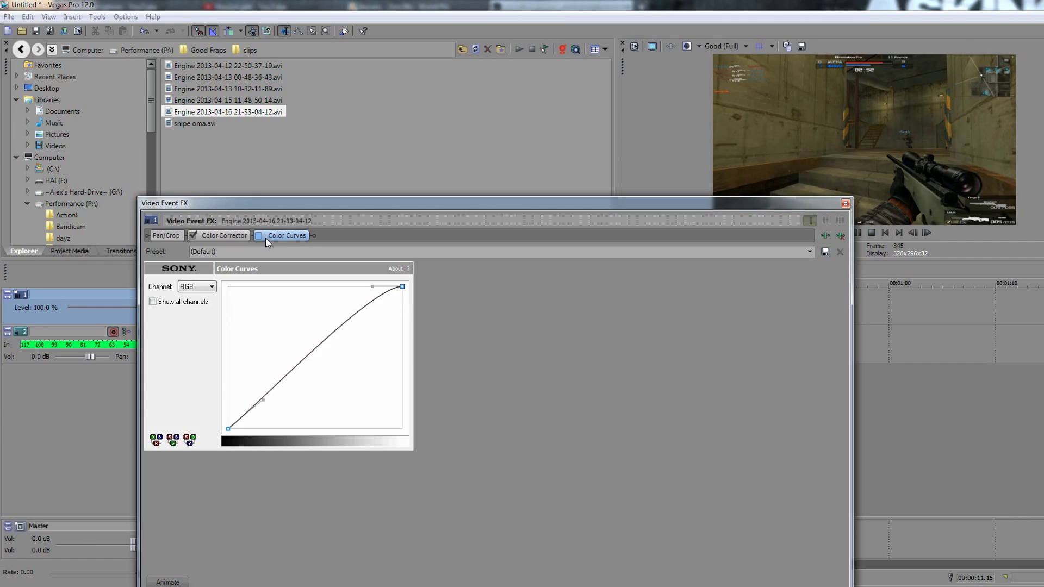
pyautogui.click(260, 235)
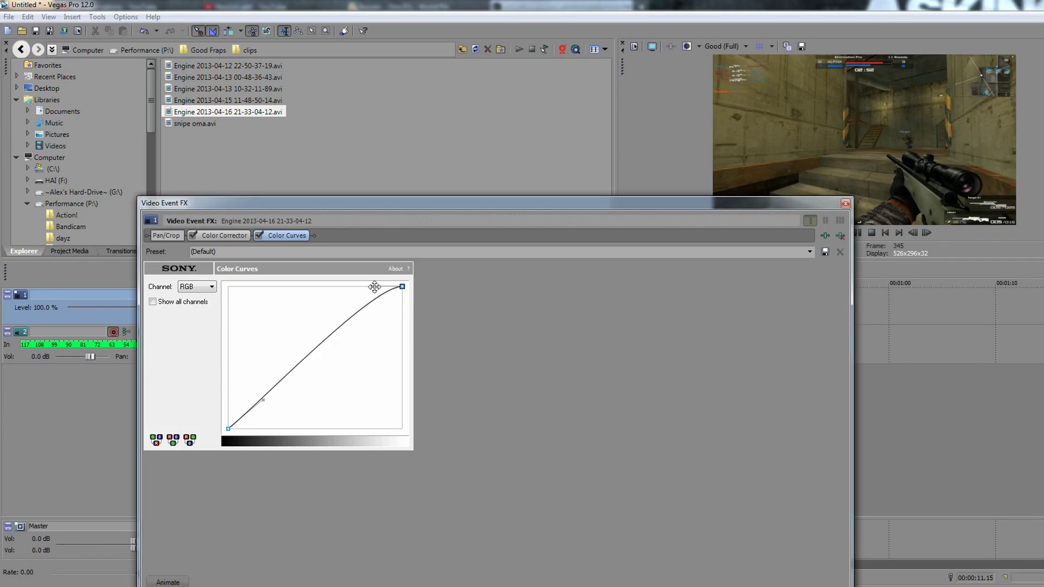
pyautogui.moveTo(372, 287)
pyautogui.mouseDown()
pyautogui.moveTo(387, 286)
pyautogui.moveTo(247, 289)
pyautogui.moveTo(389, 285)
pyautogui.moveTo(376, 287)
pyautogui.mouseUp()
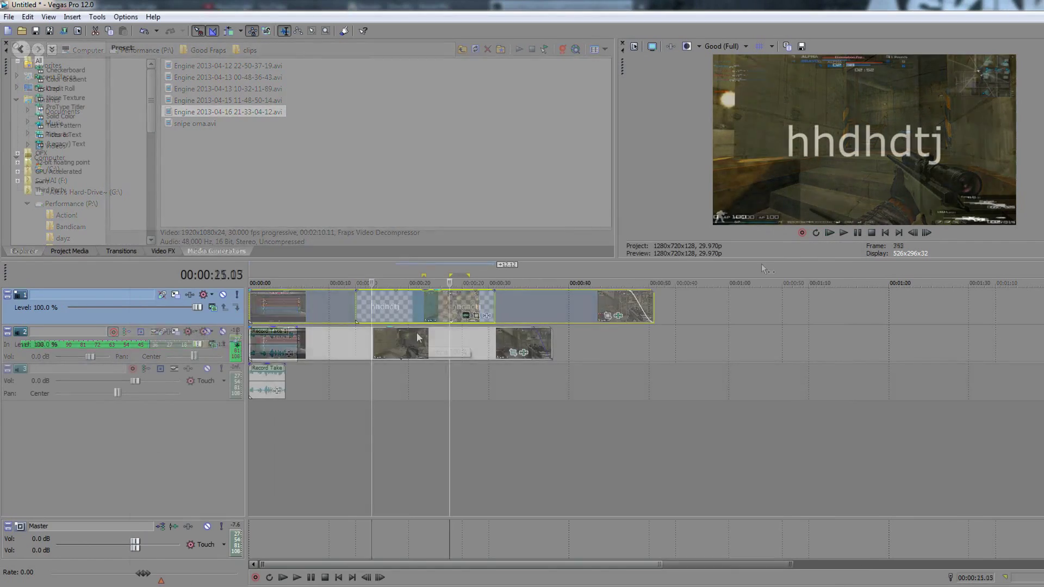
# - Restore the track 2 clip's pan/crop to the full 1920x1080 frame and close the FX window
pyautogui.rightClick(416, 332)
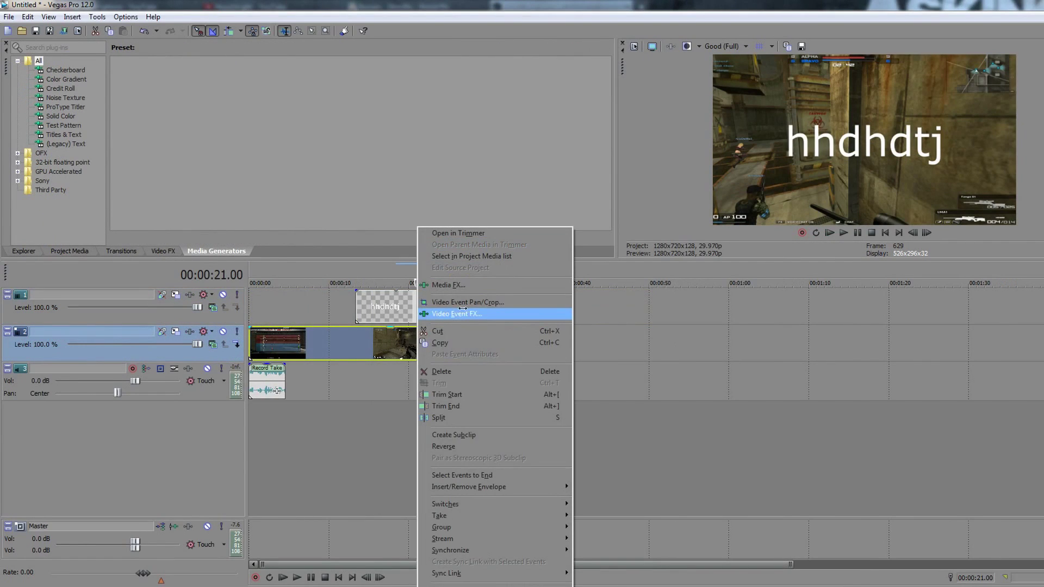
pyautogui.click(460, 314)
pyautogui.moveTo(308, 211); pyautogui.dragTo(272, 221)
pyautogui.rightClick(389, 315)
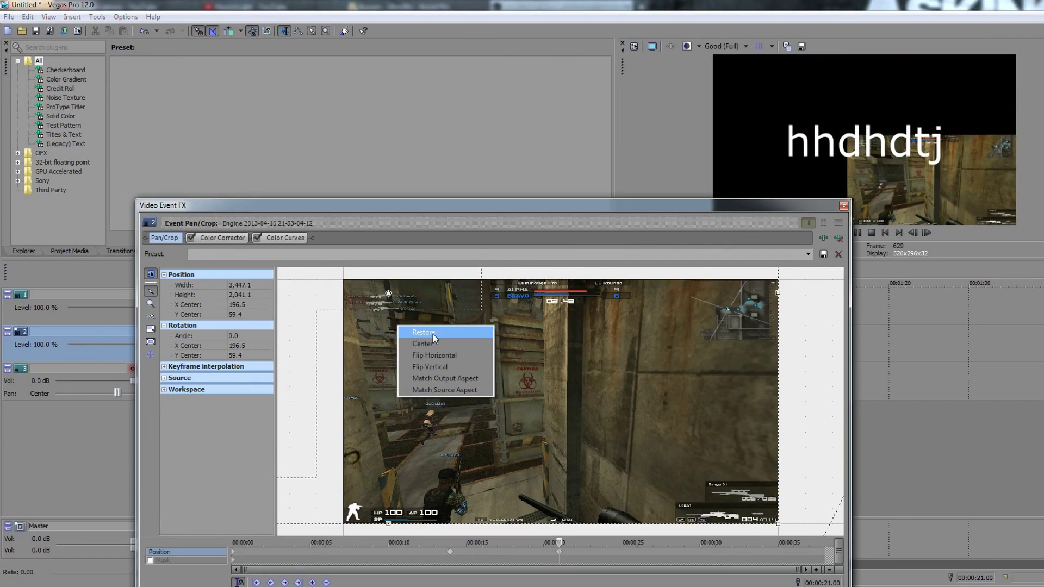
pyautogui.click(438, 332)
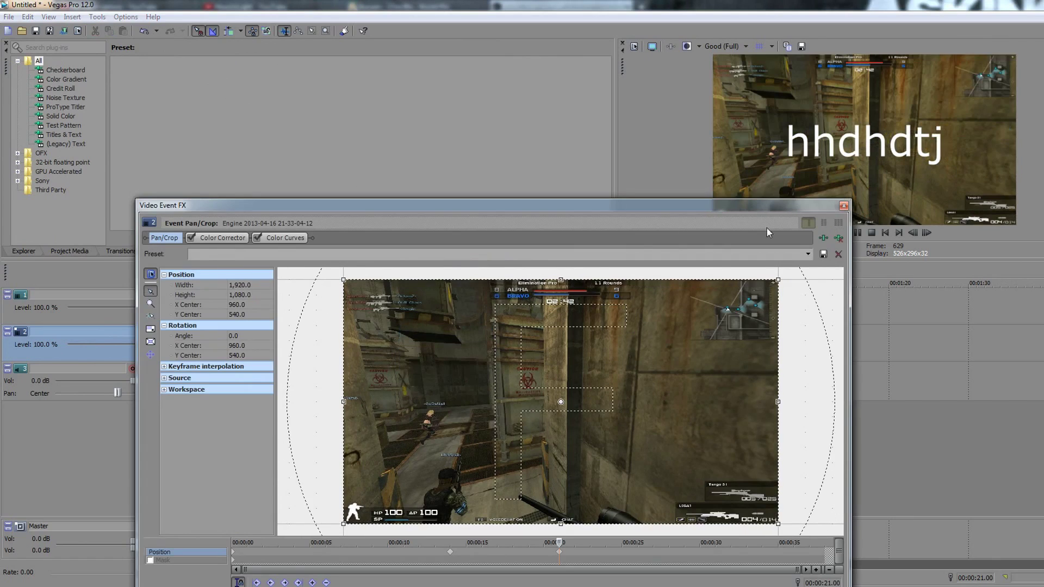
pyautogui.click(843, 207)
# - Look at Sony Unsharp Mask in the clip's effects list without adding it, then close the window
pyautogui.rightClick(414, 343)
pyautogui.click(458, 316)
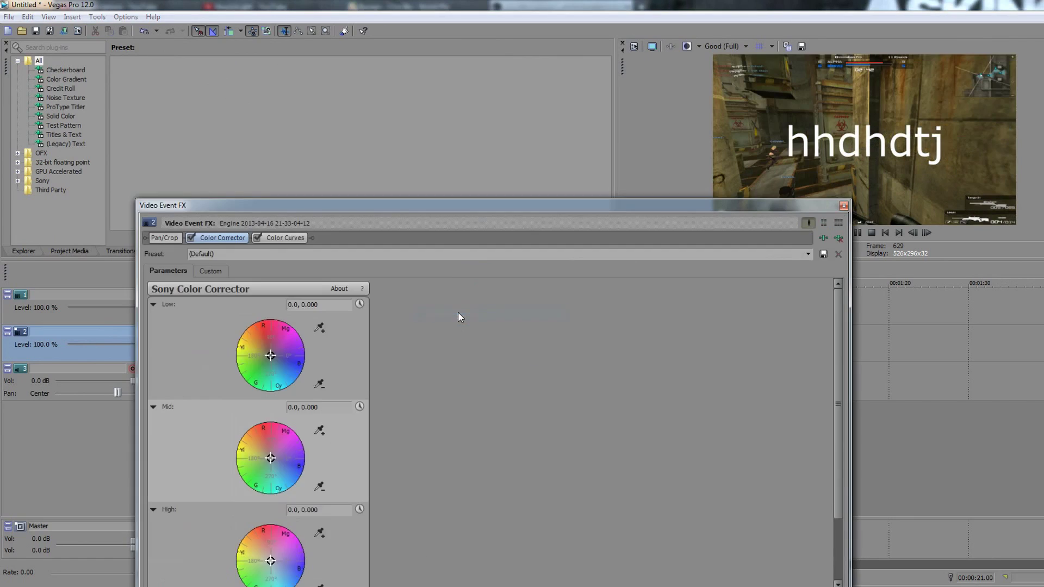
pyautogui.click(823, 237)
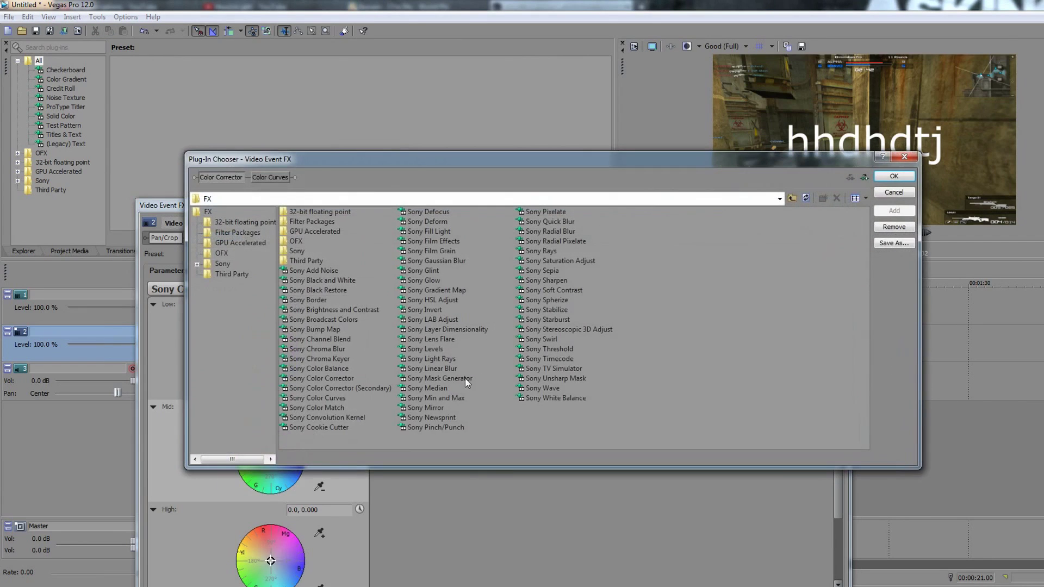
pyautogui.click(567, 378)
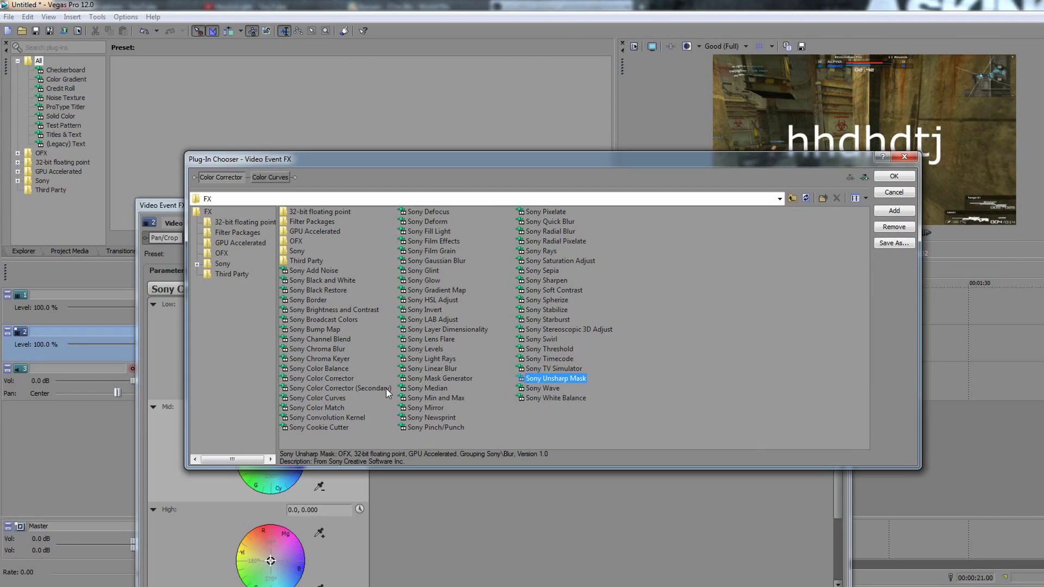
pyautogui.press('Return')
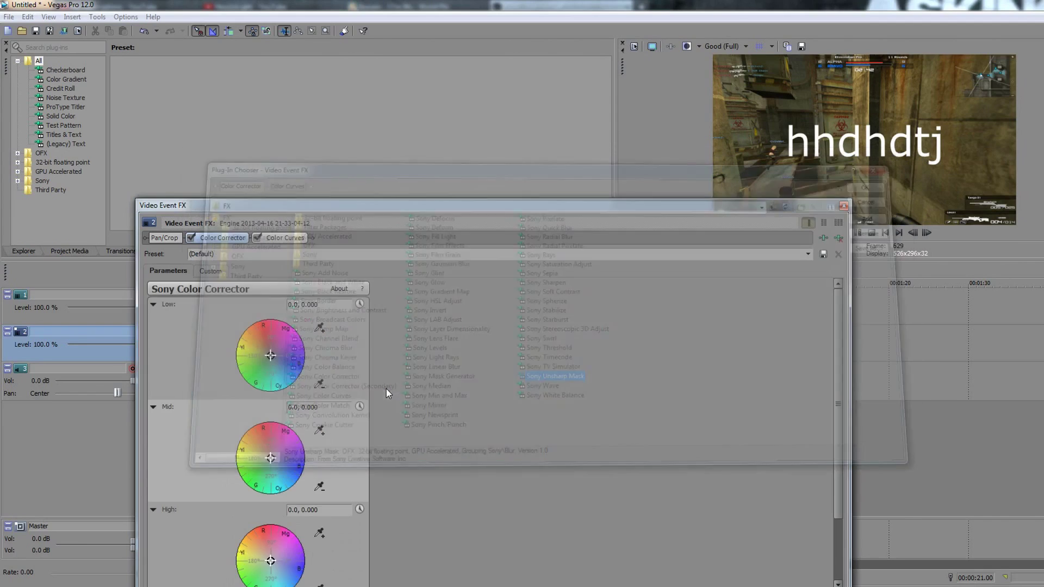
pyautogui.click(843, 207)
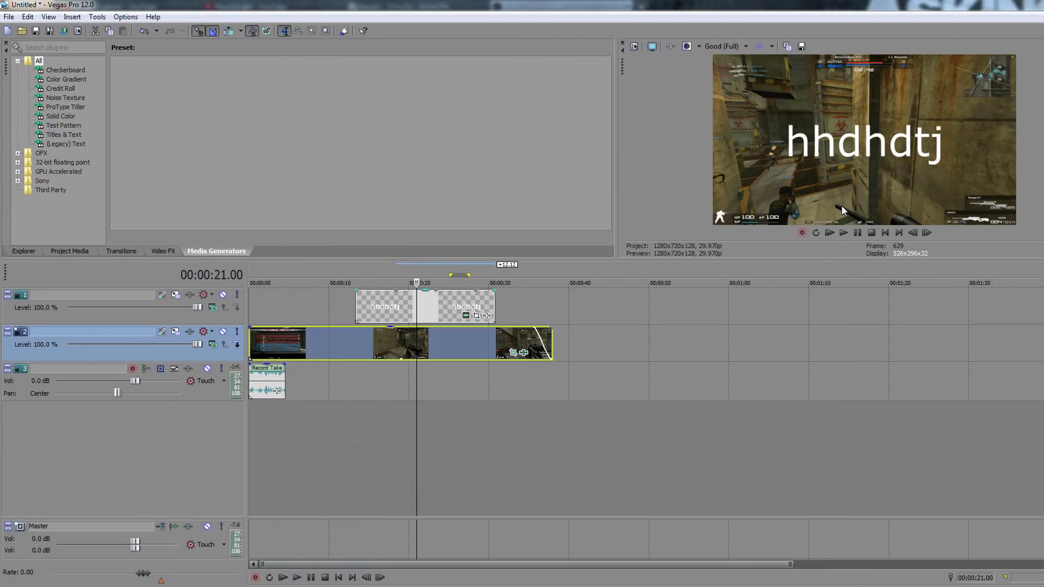